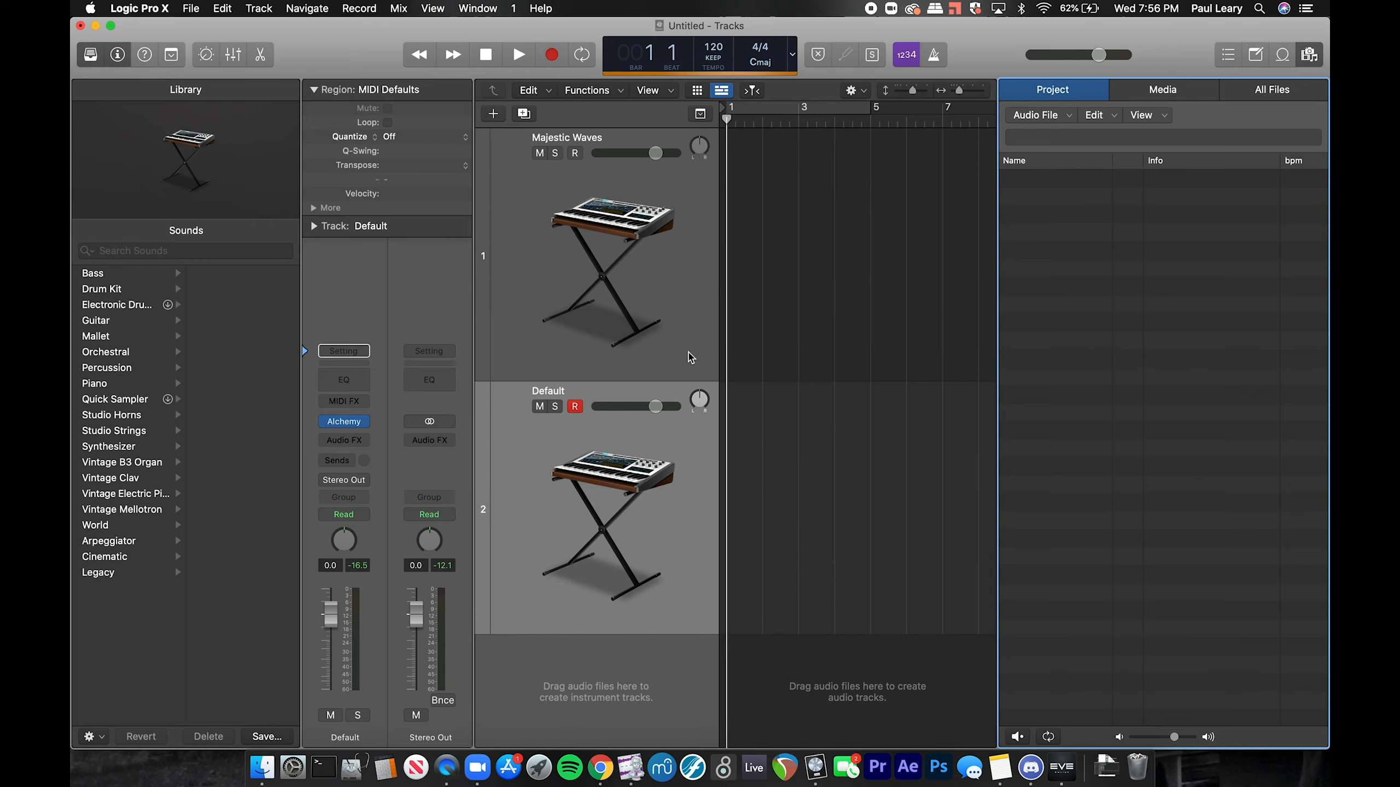
Select the Majestic Waves track, insert a stereo Channel EQ as its first audio effect and close the plug-in window.
click(688, 357)
mouse_move(358, 422)
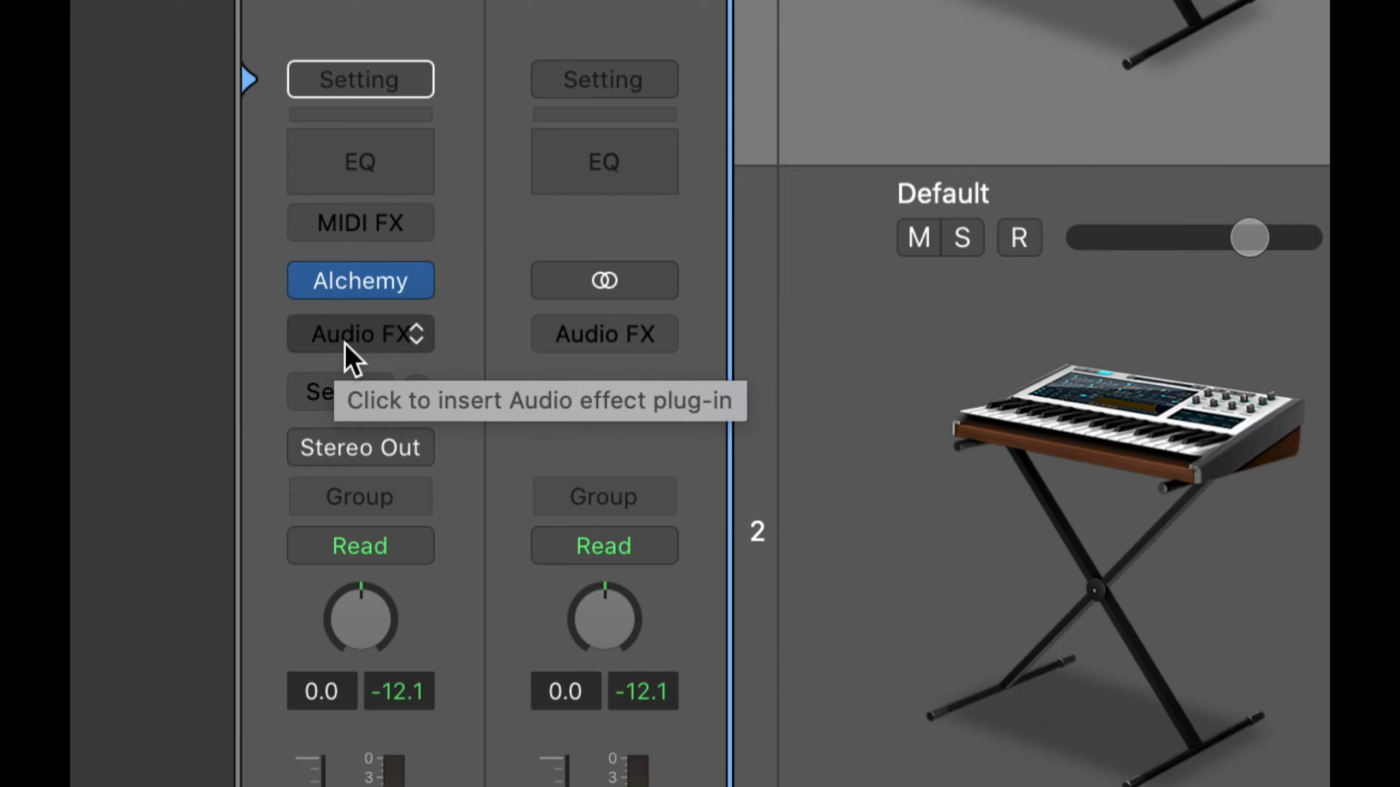
click(419, 335)
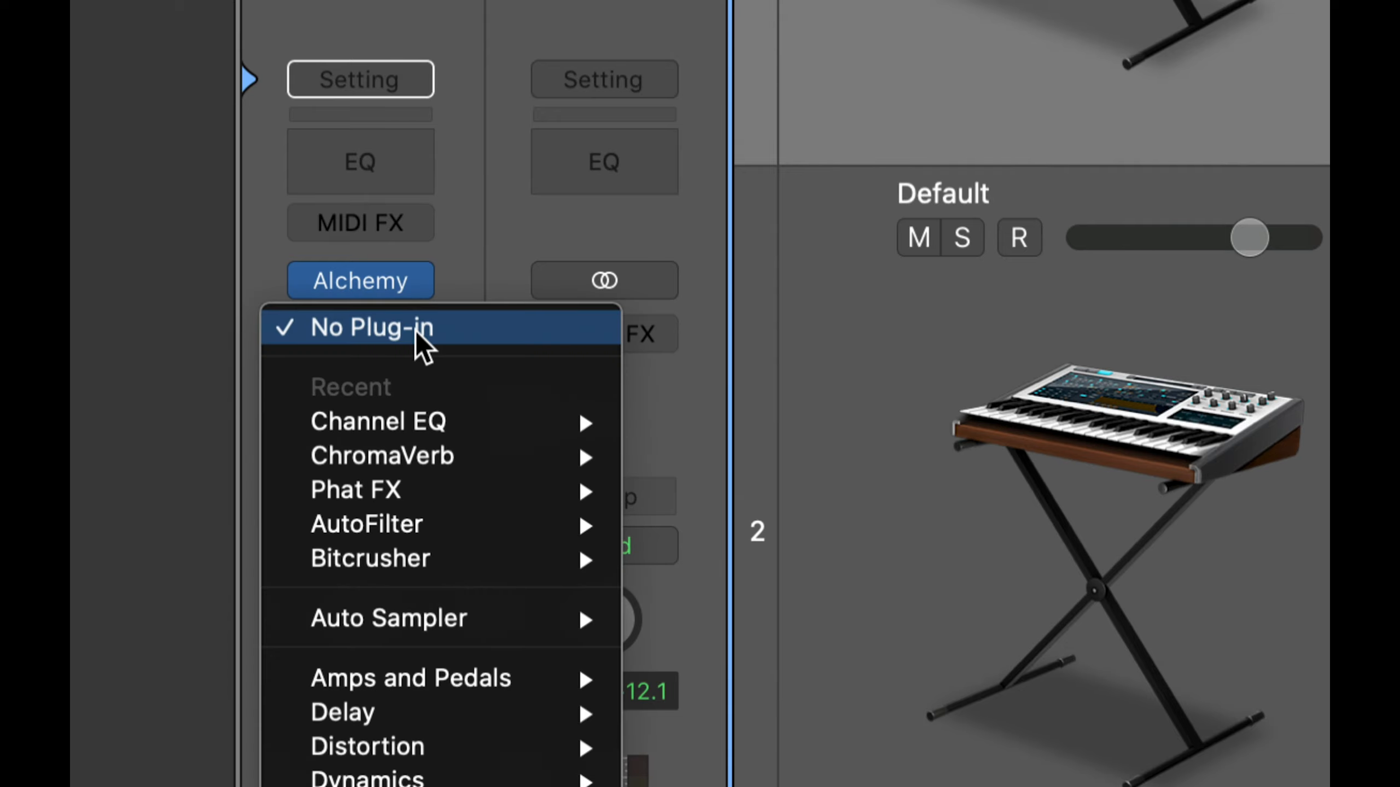
mouse_move(428, 417)
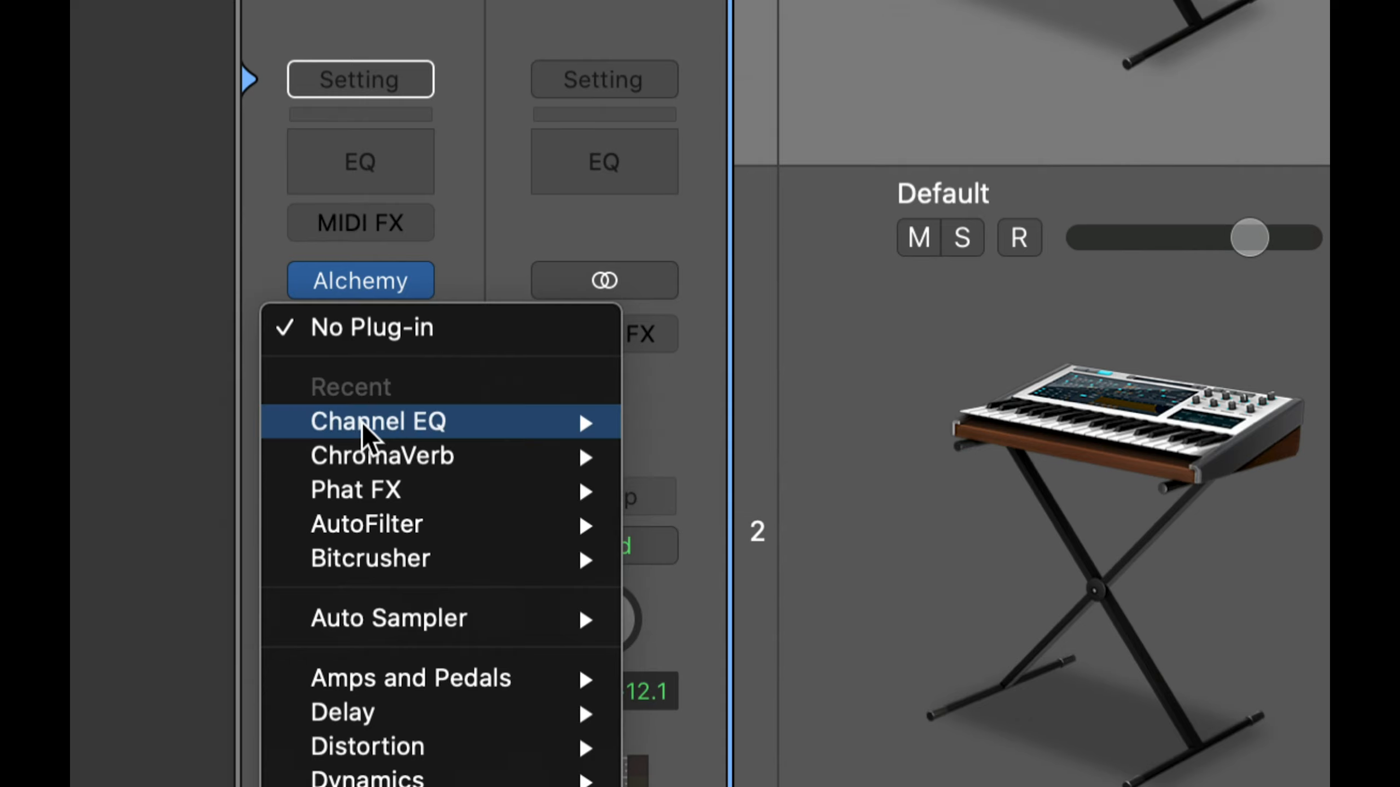
mouse_move(292, 469)
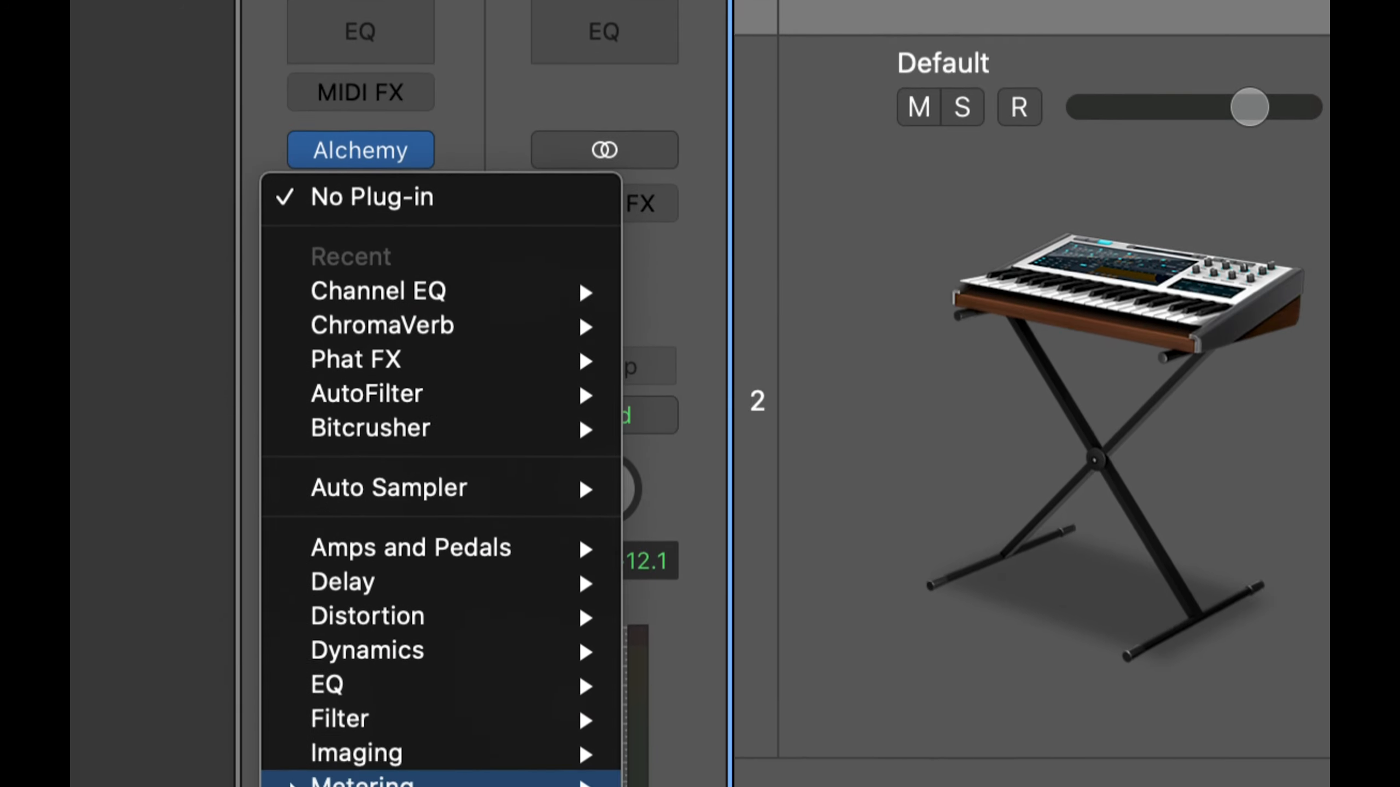
mouse_move(312, 547)
mouse_move(332, 487)
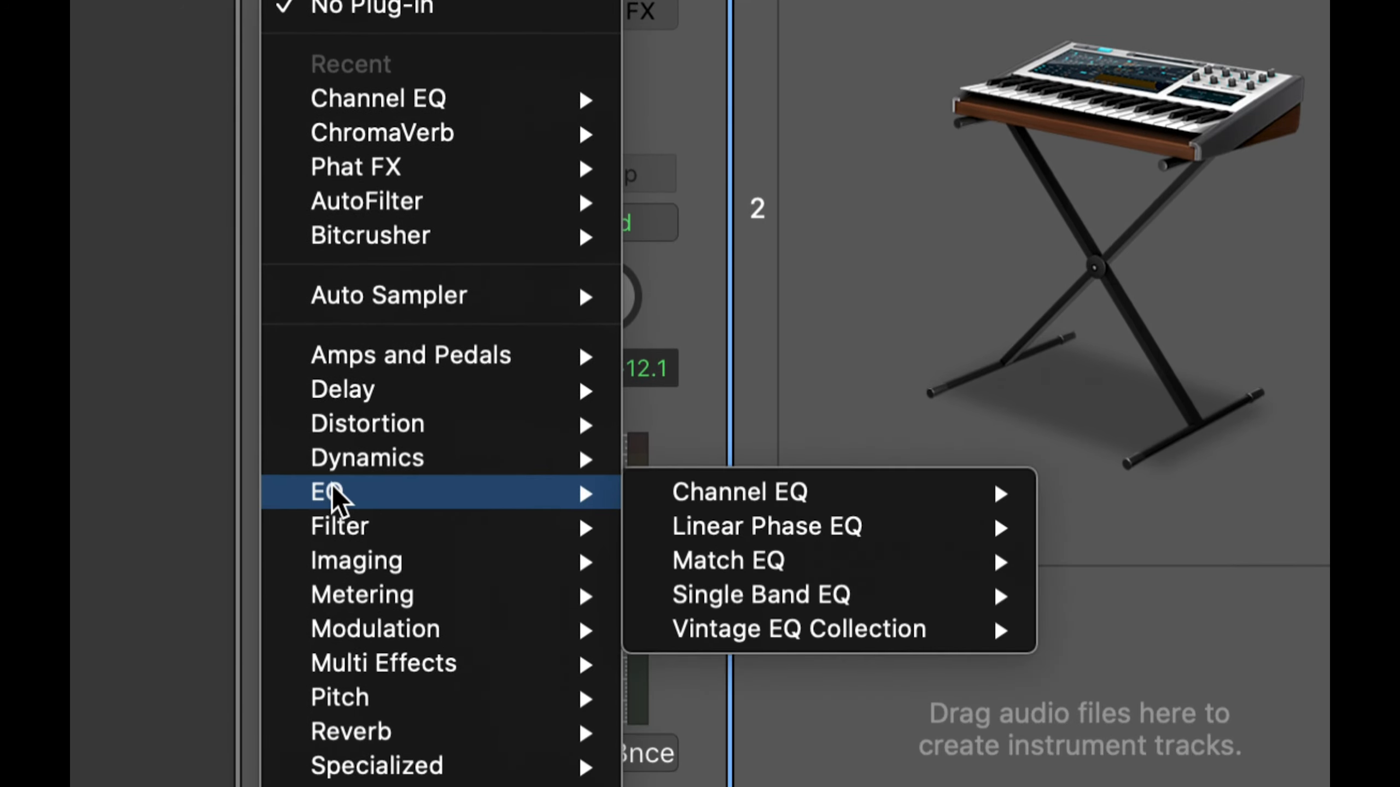
mouse_move(731, 487)
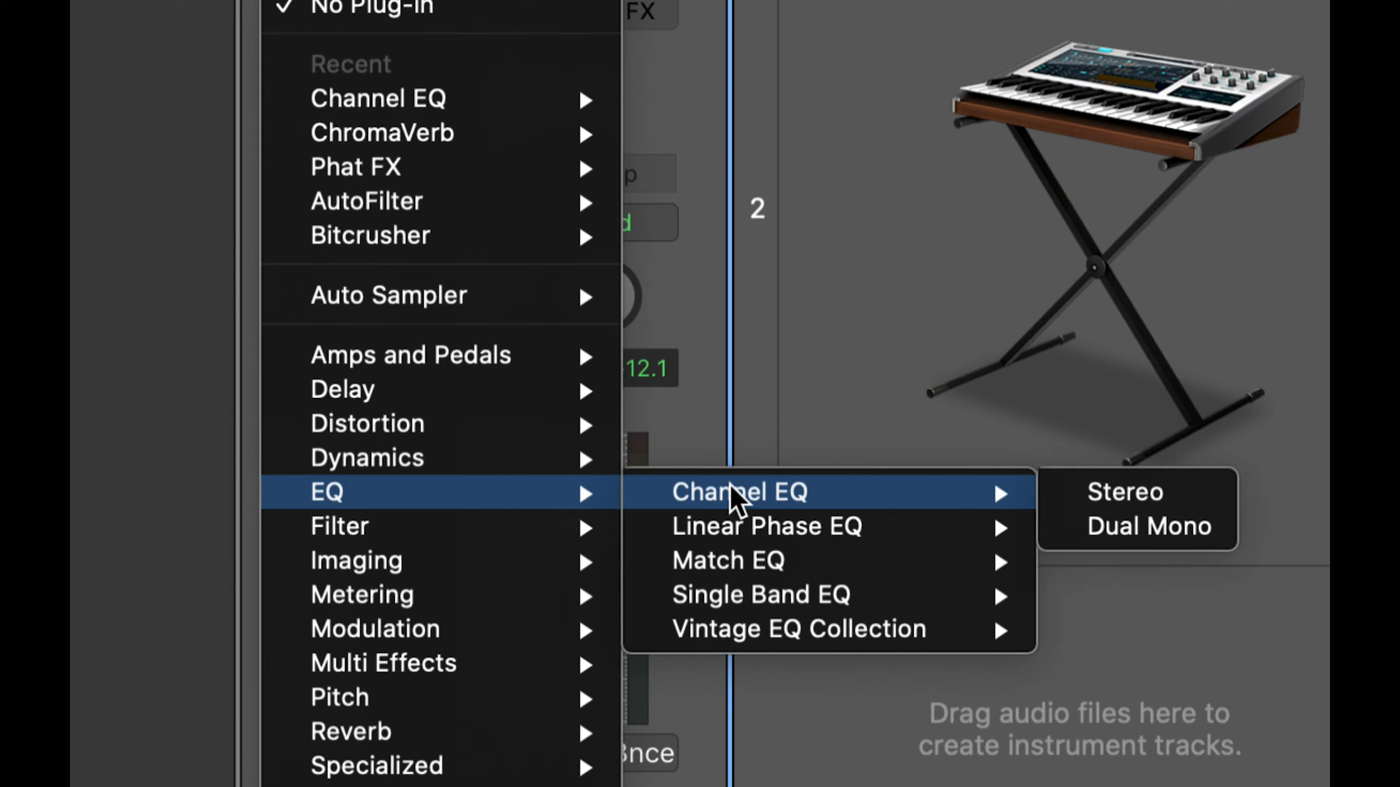
click(1119, 490)
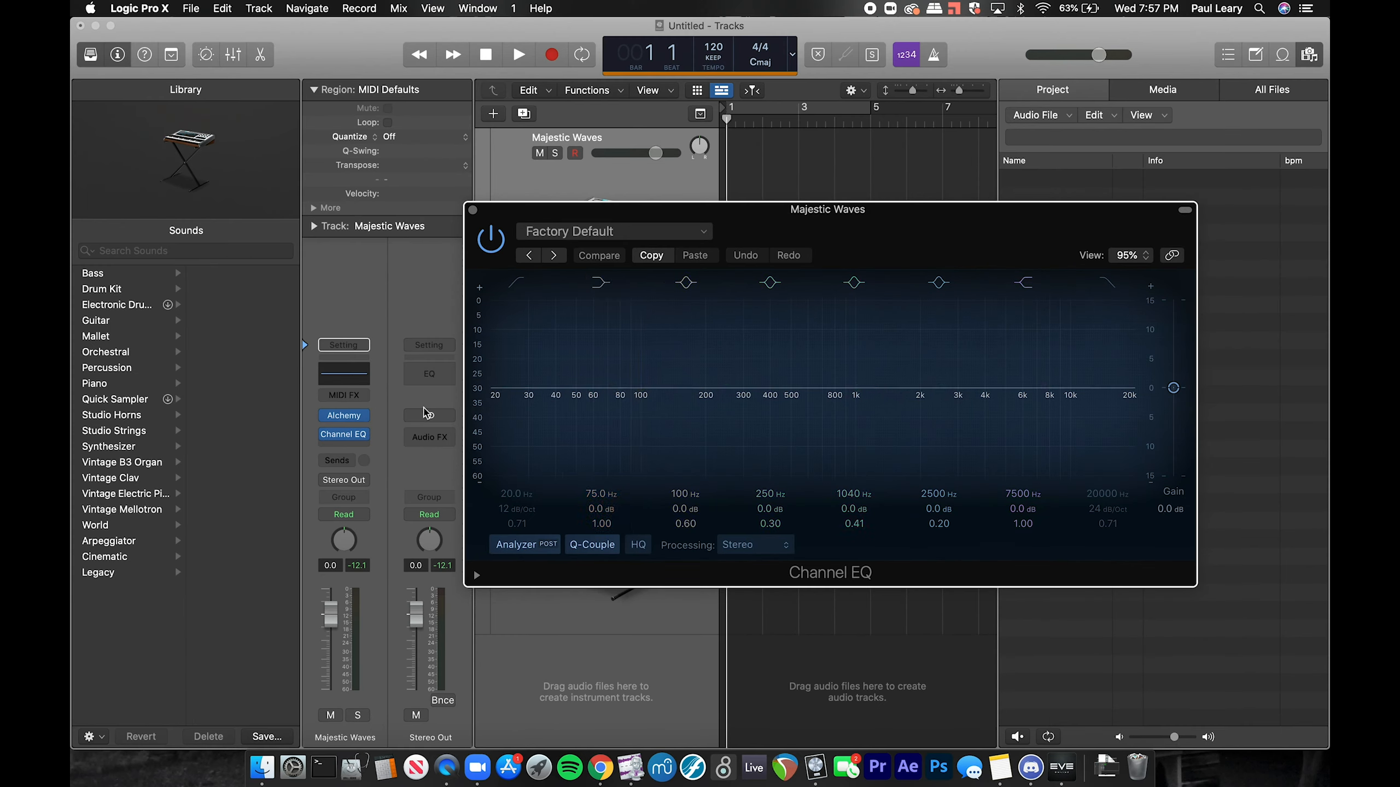
click(472, 210)
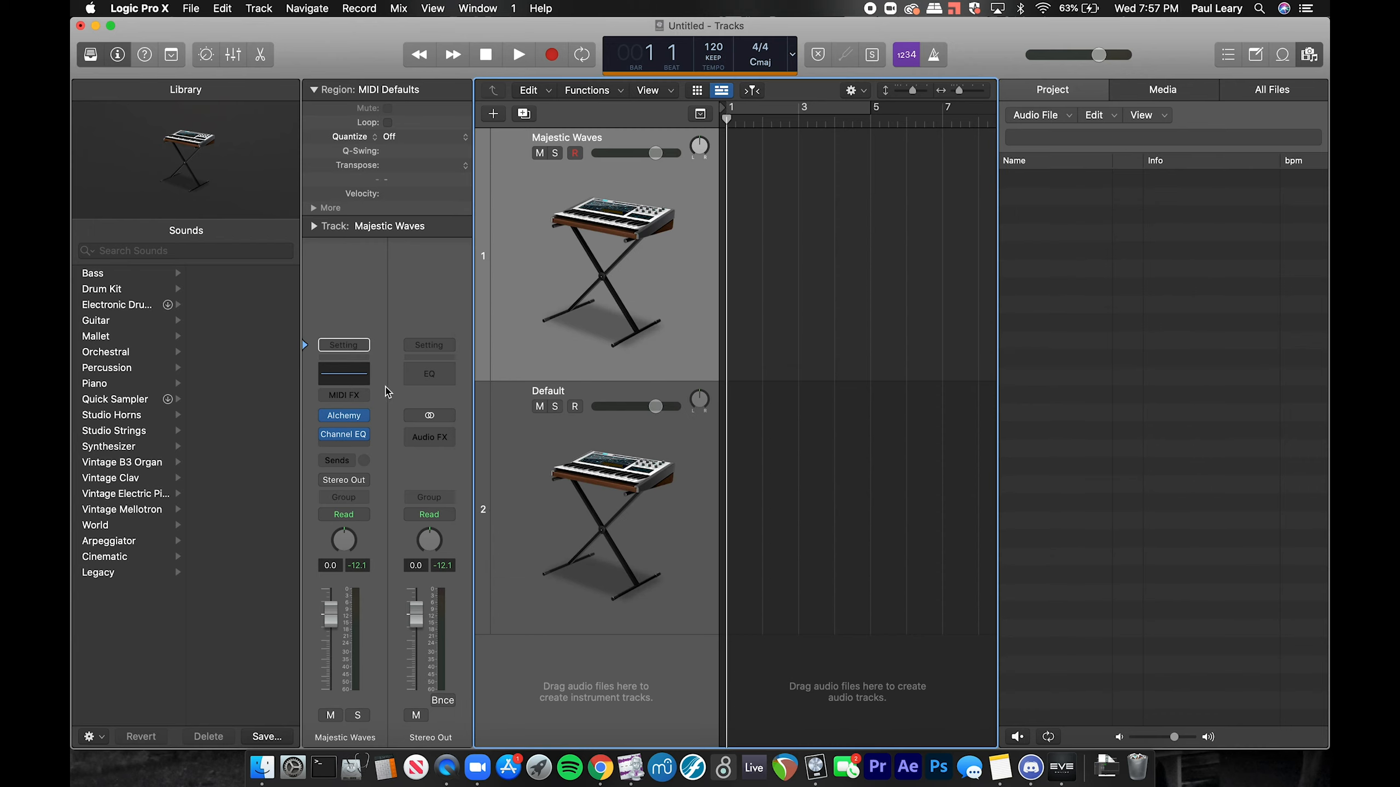
Remove the Channel EQ from the Majestic Waves track and insert it again through the channel strip's EQ display.
click(365, 437)
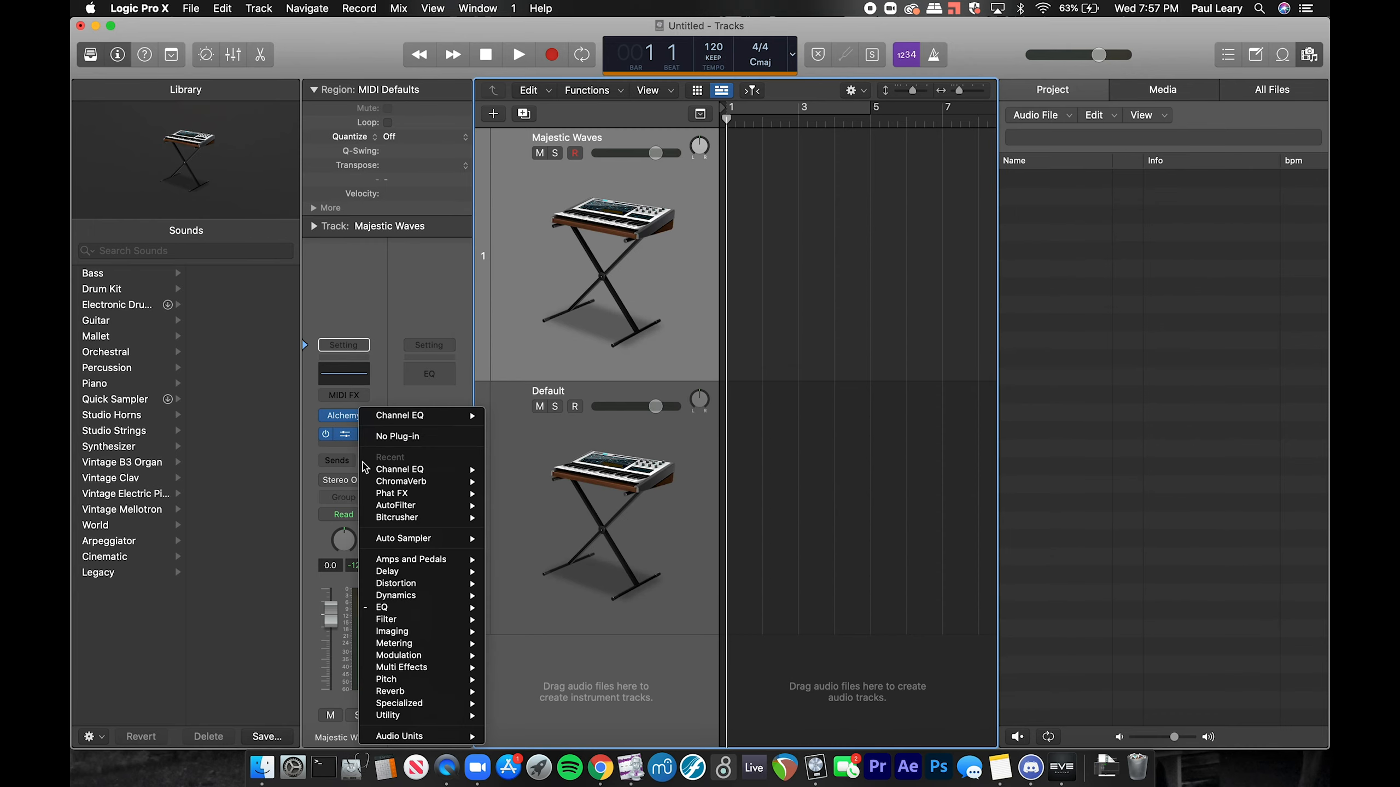
click(374, 433)
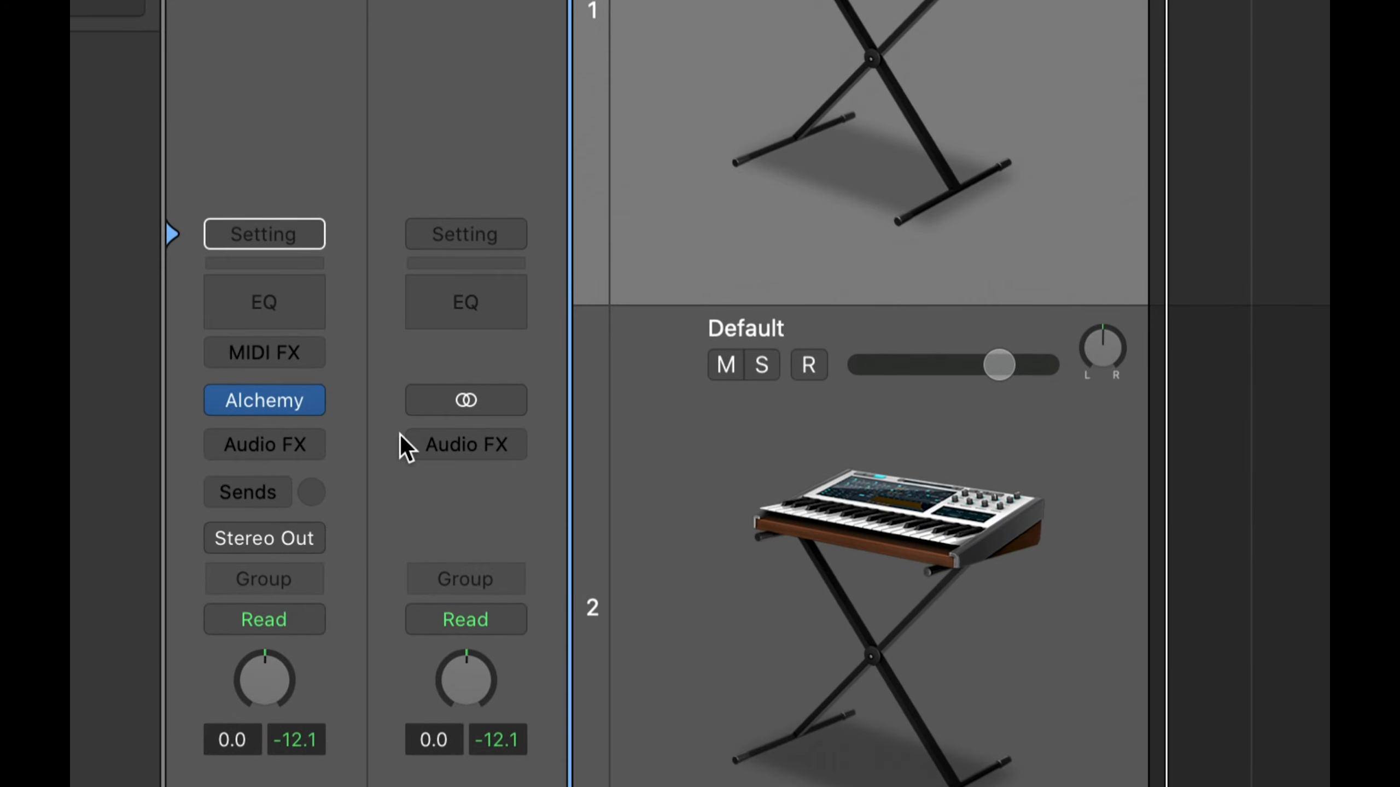
click(262, 305)
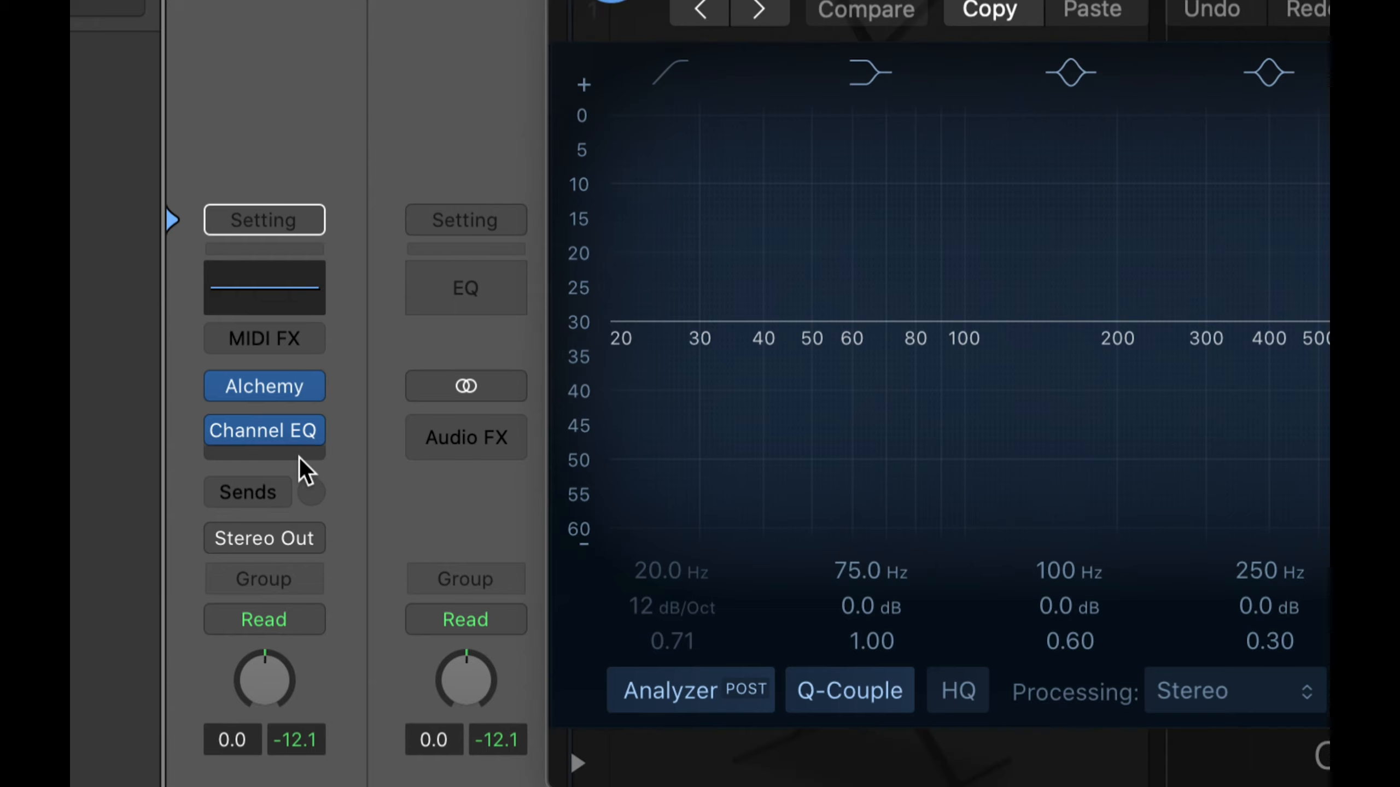
Replace the Channel EQ with a stereo AutoFilter and add a stereo Phat FX below it.
click(303, 435)
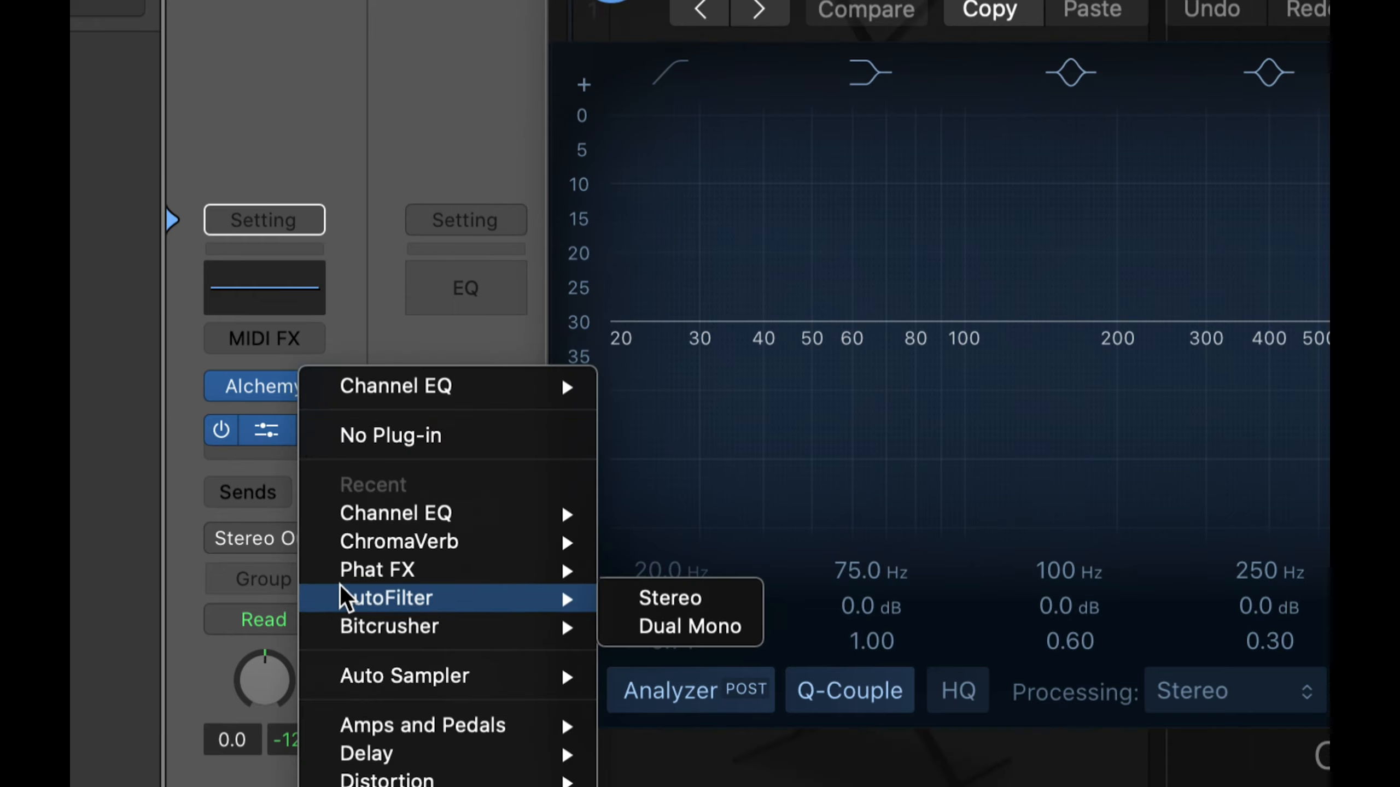
mouse_move(574, 599)
click(664, 595)
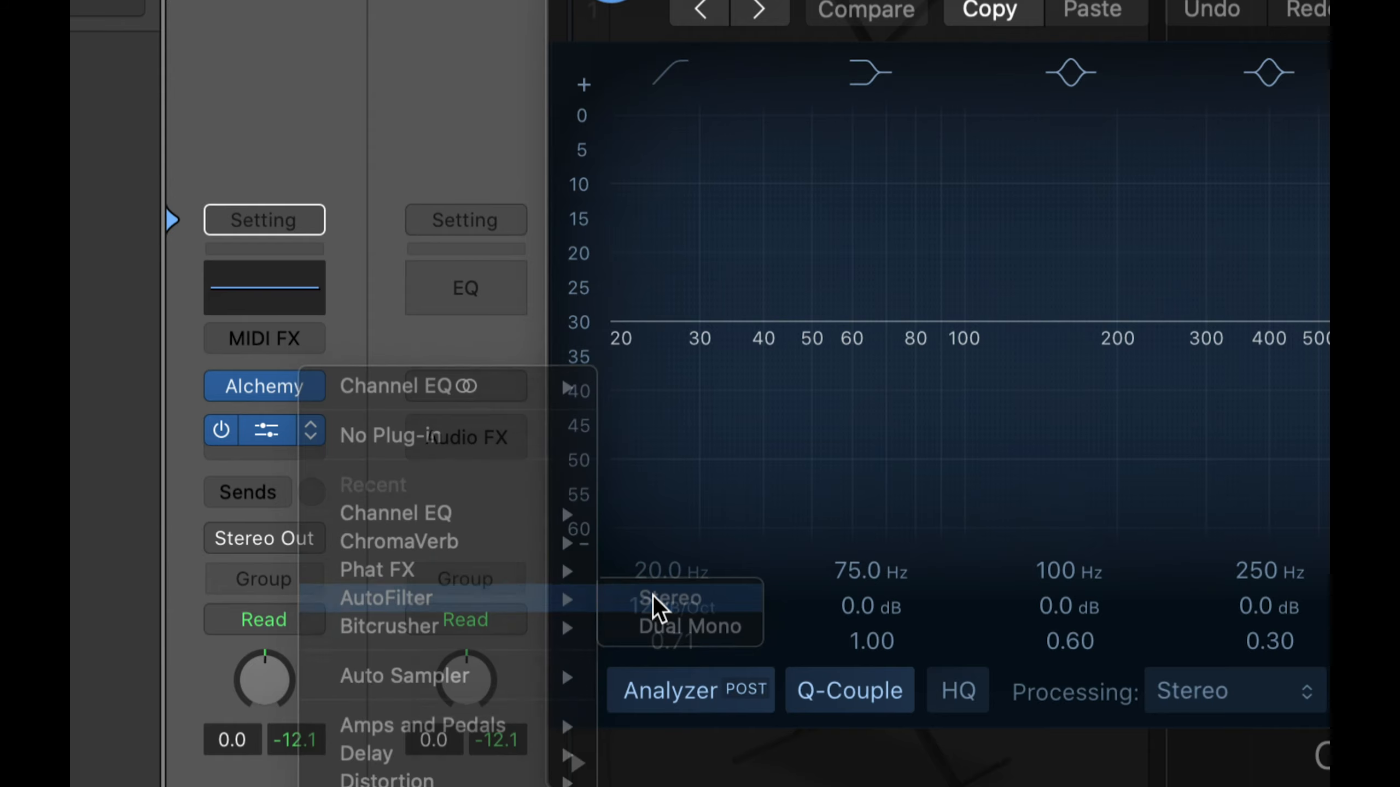
click(310, 439)
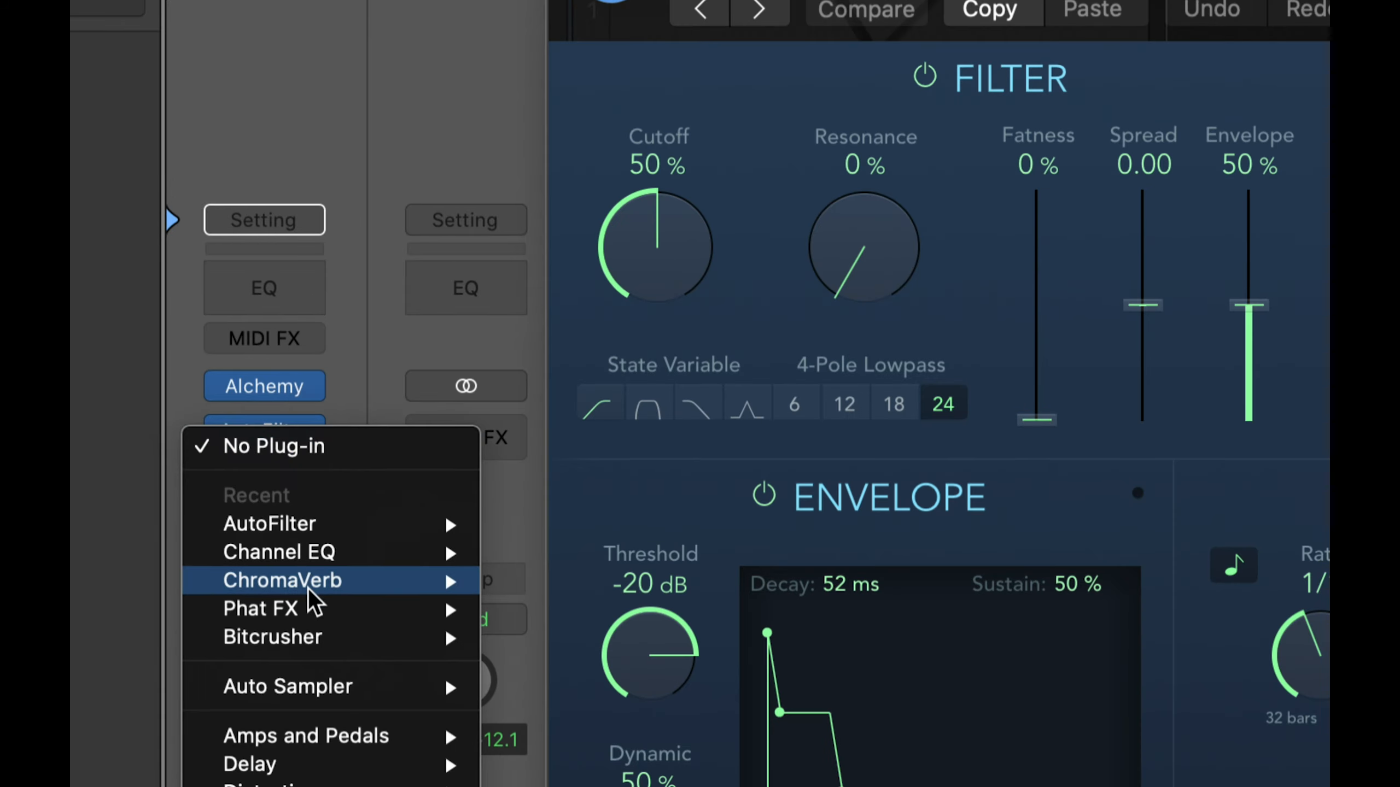
mouse_move(317, 609)
click(565, 609)
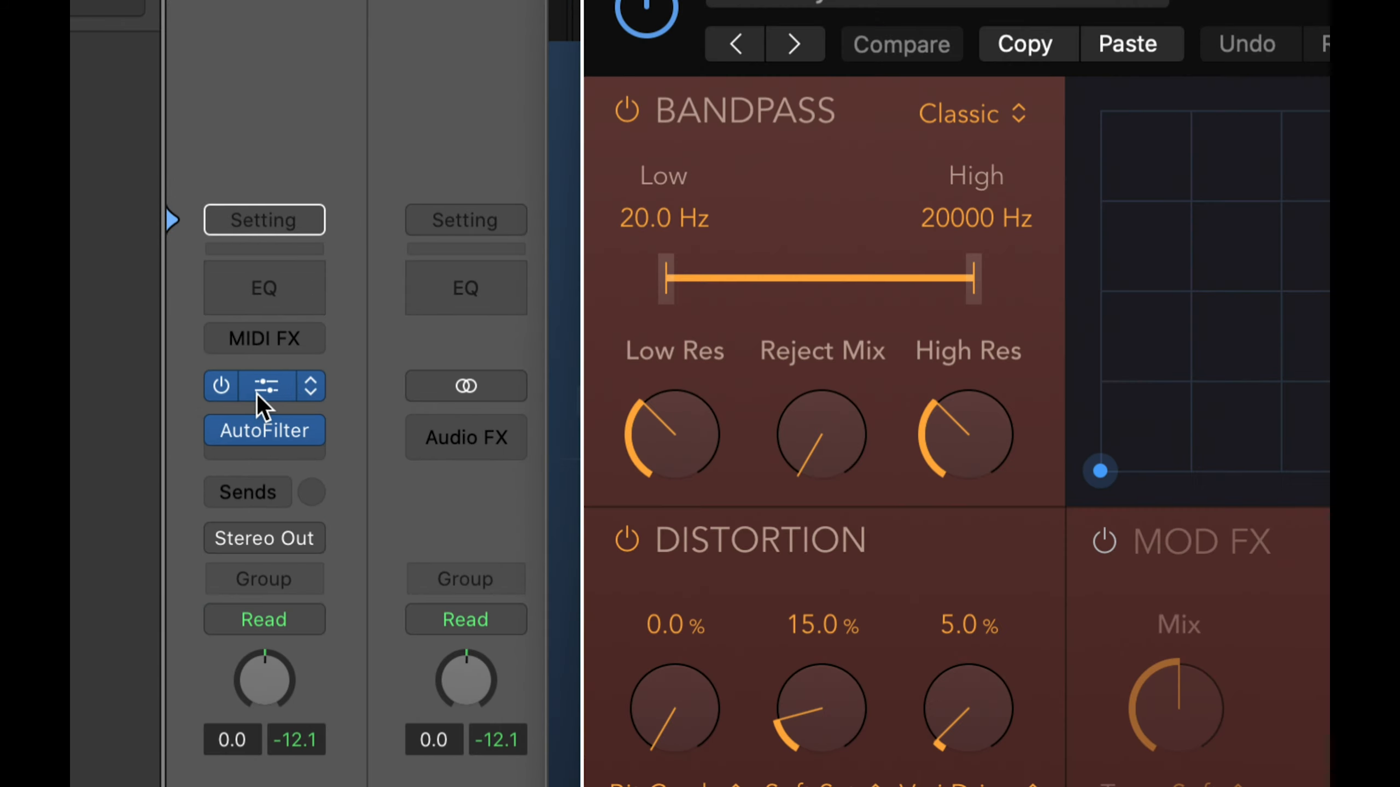
Add a stereo Bitcrusher below Phat FX and a Channel EQ at the end of the effects chain.
click(289, 455)
mouse_move(294, 640)
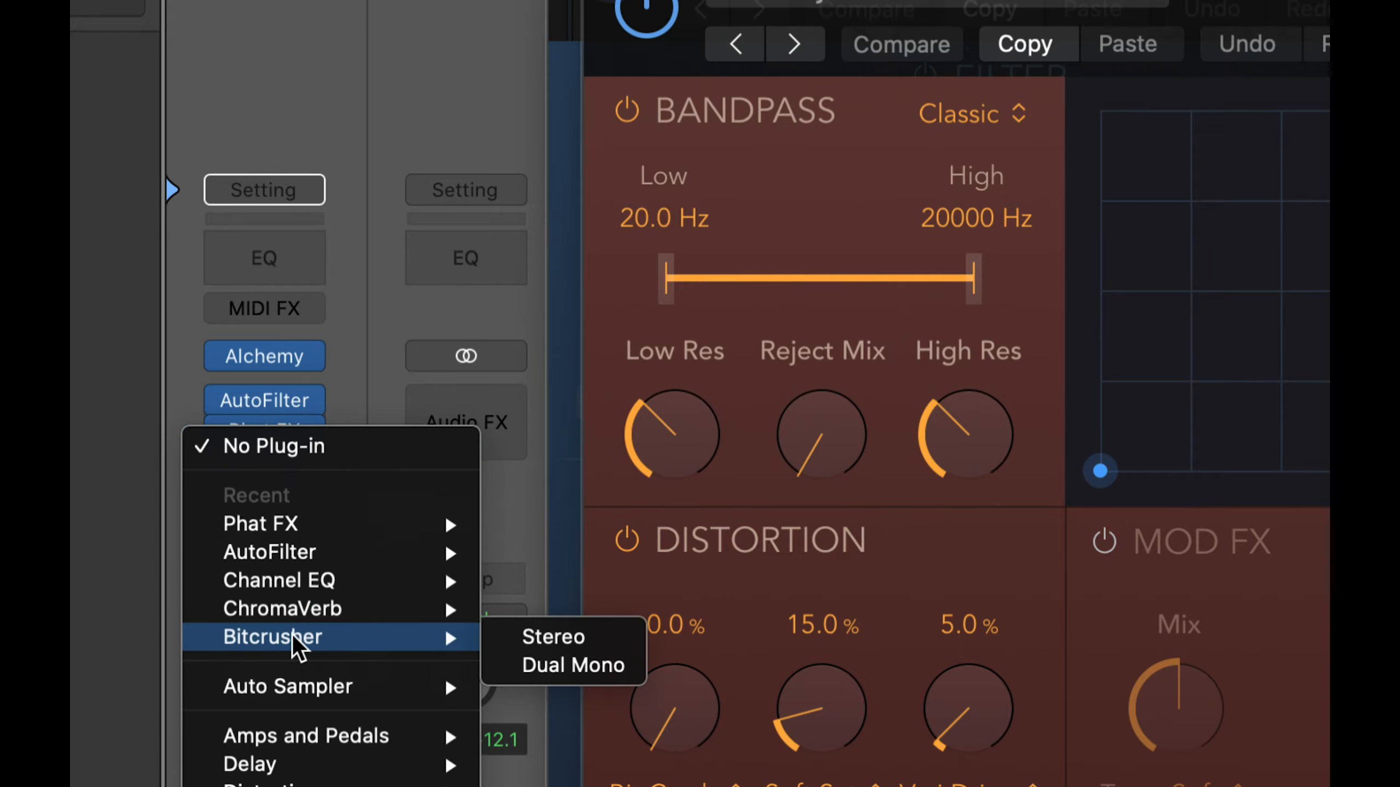
click(565, 634)
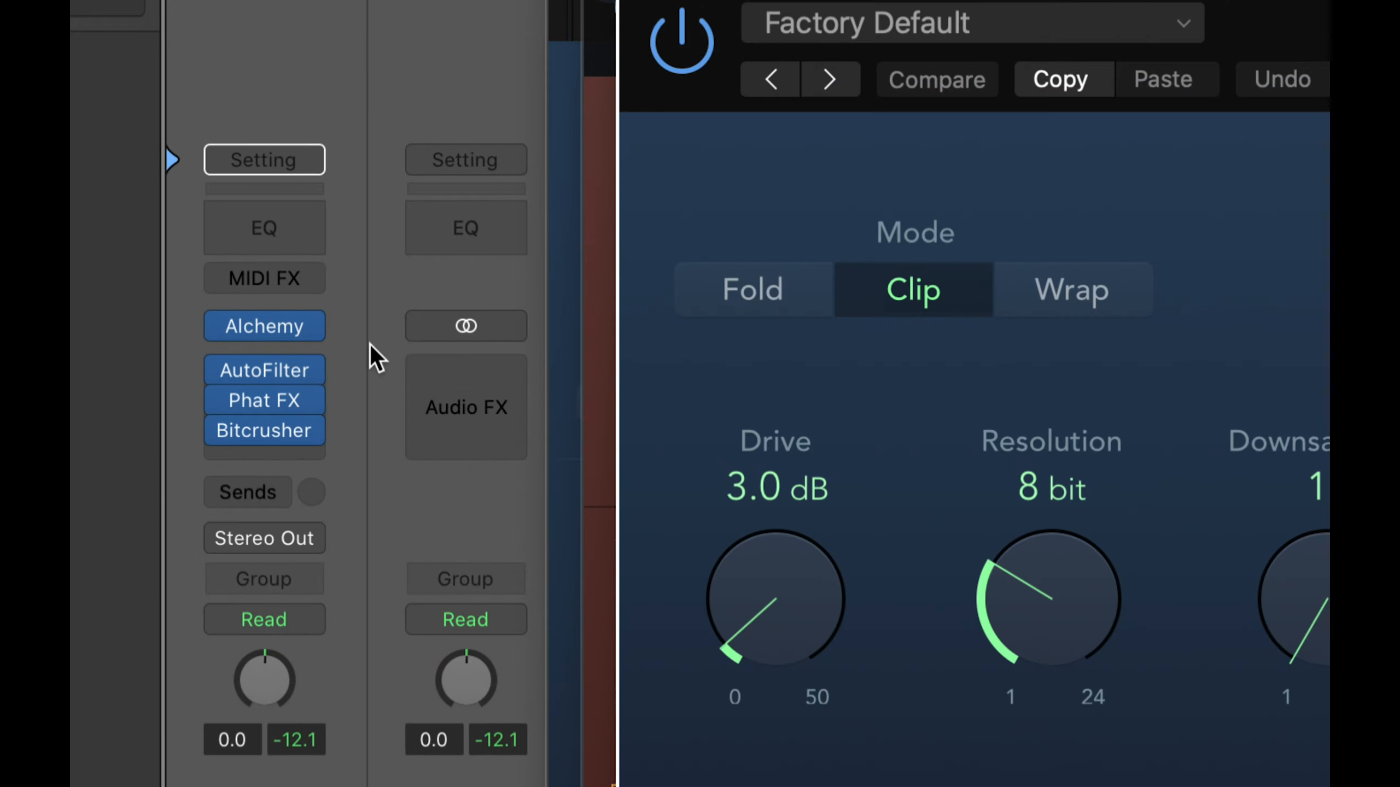
click(254, 232)
click(254, 232)
click(359, 160)
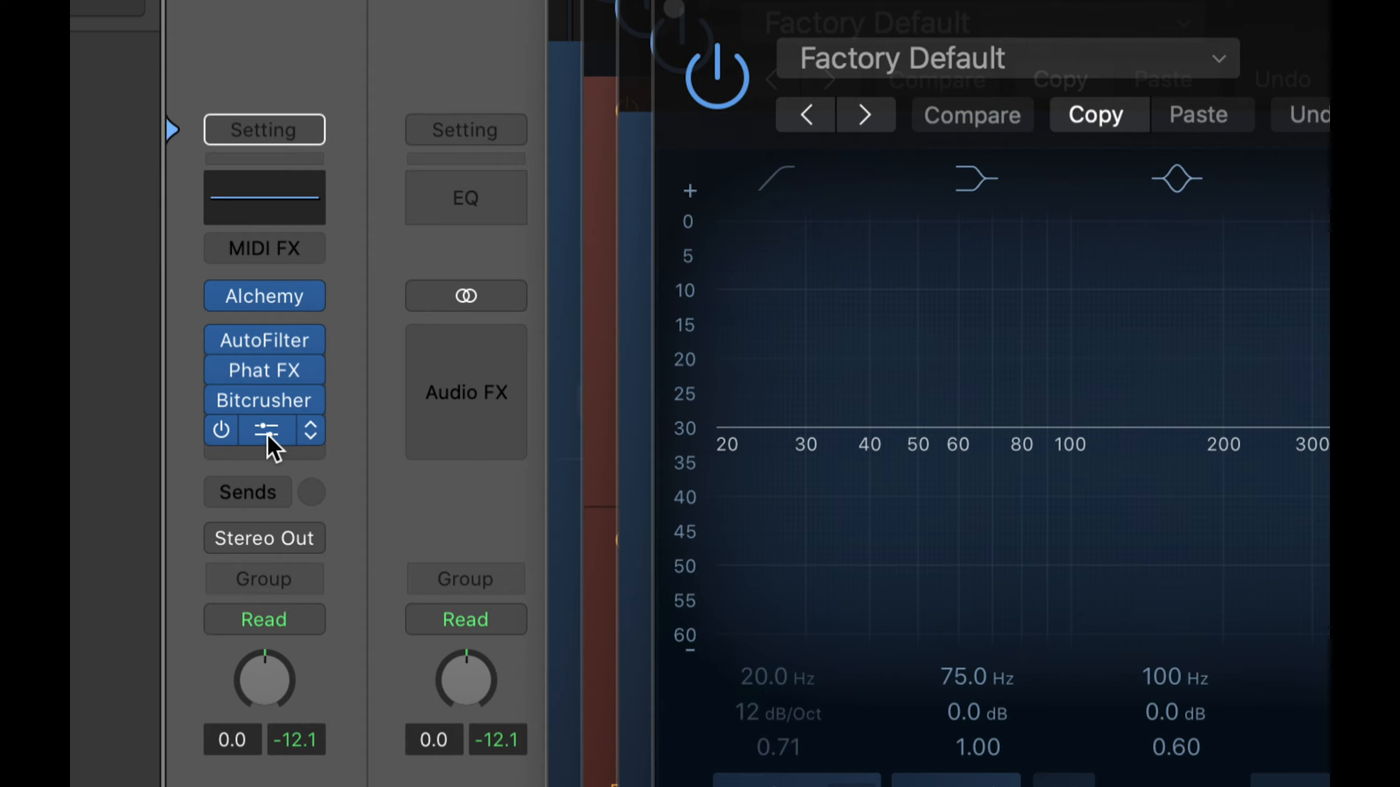
Reorder the audio effects so that Channel EQ comes first, followed by AutoFilter, Phat FX and Bitcrusher.
drag(268, 435, 269, 336)
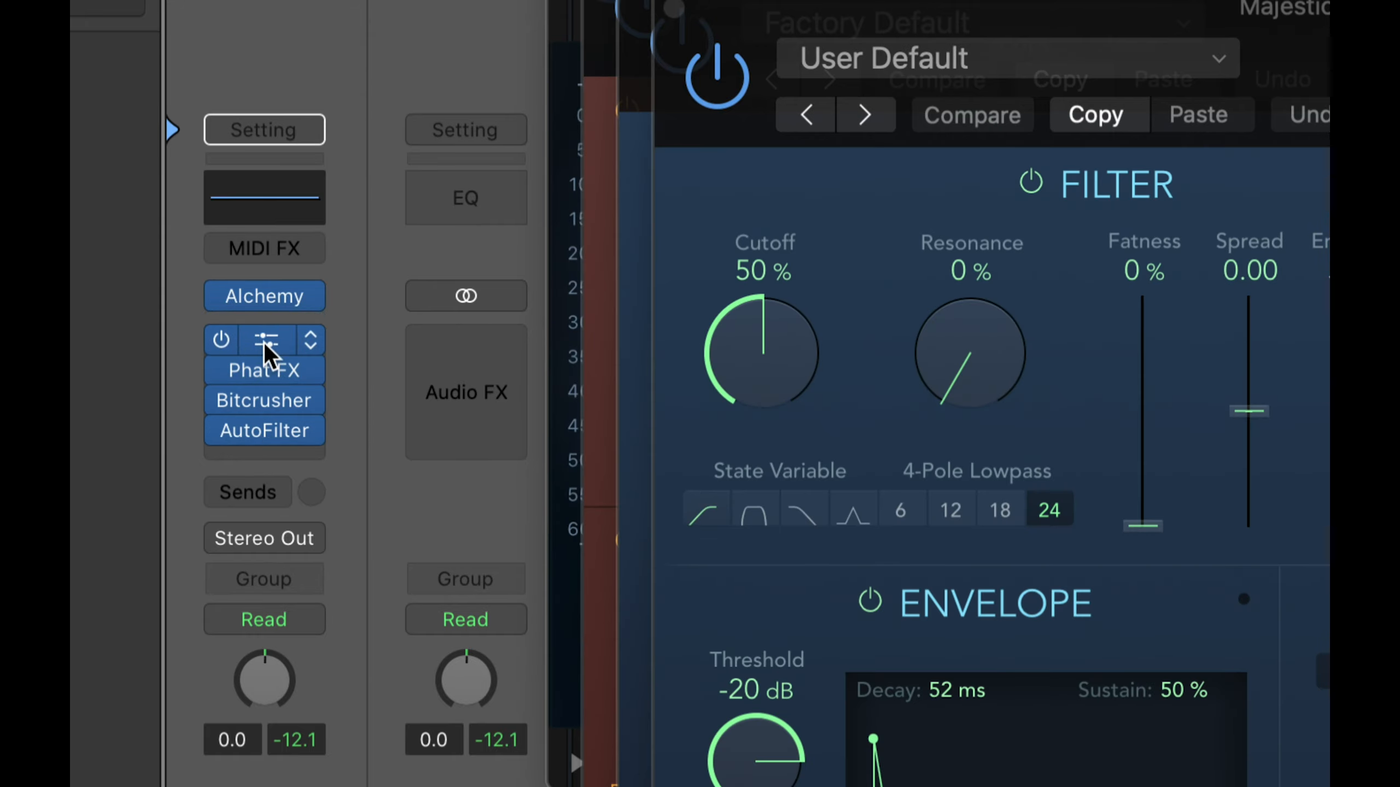
drag(267, 436, 261, 372)
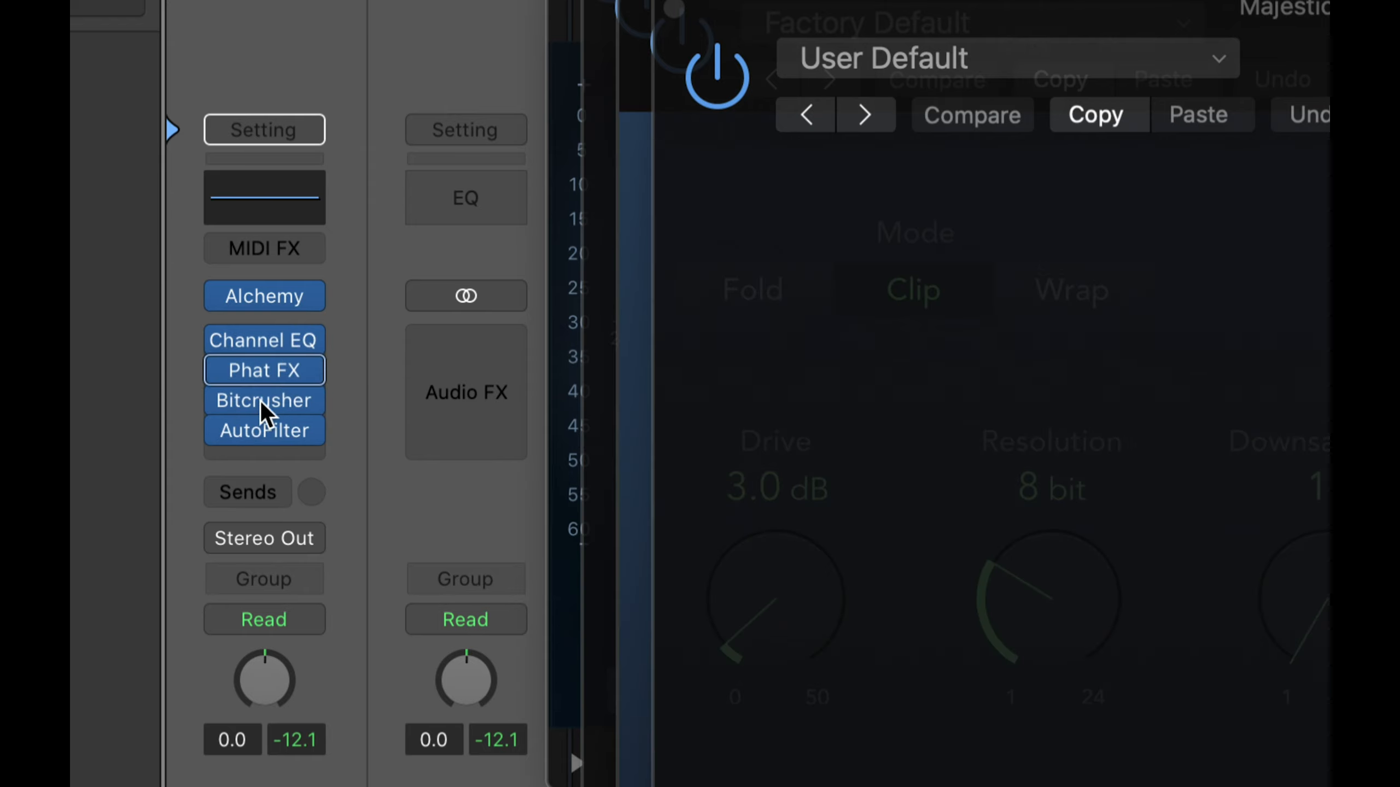
drag(267, 441, 269, 400)
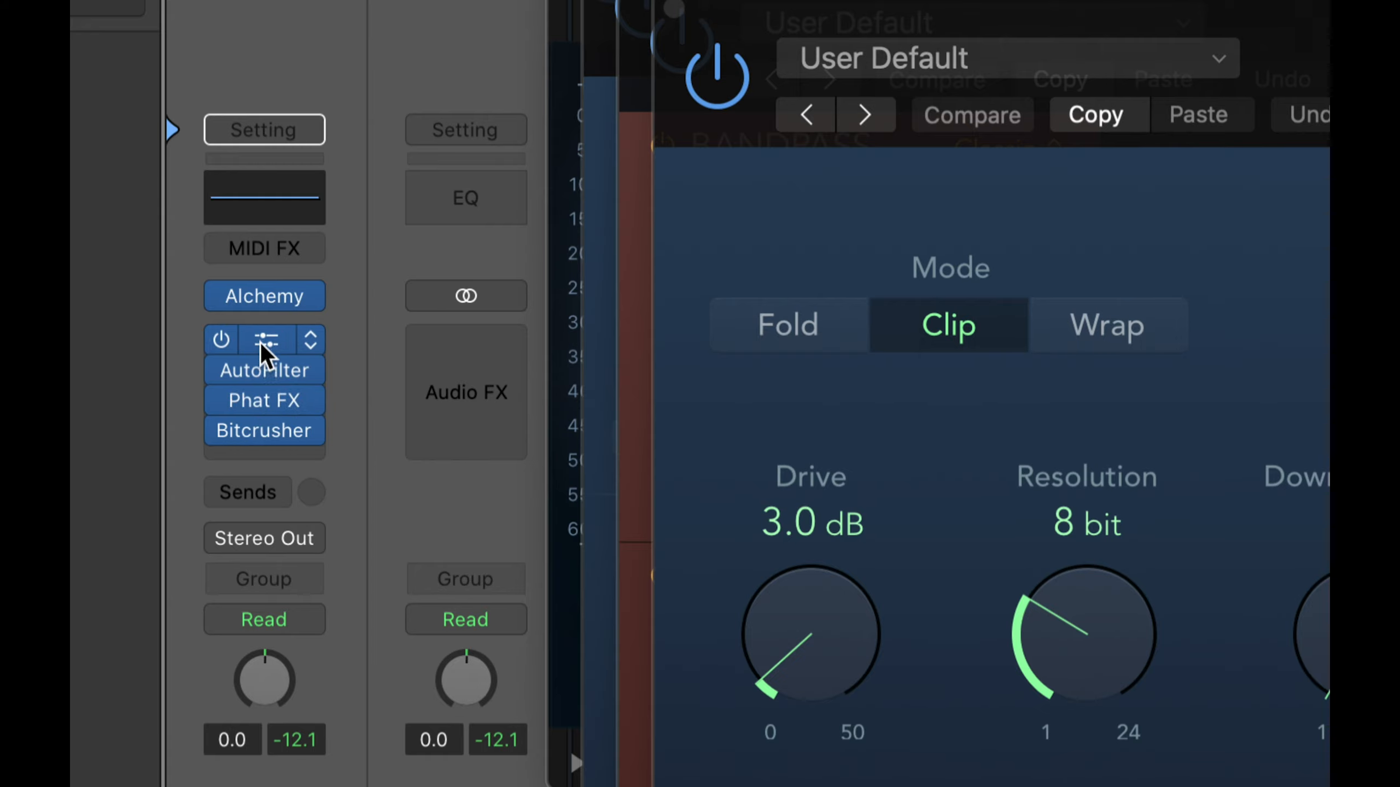
mouse_move(258, 367)
mouse_down()
mouse_move(260, 403)
mouse_move(260, 371)
mouse_up()
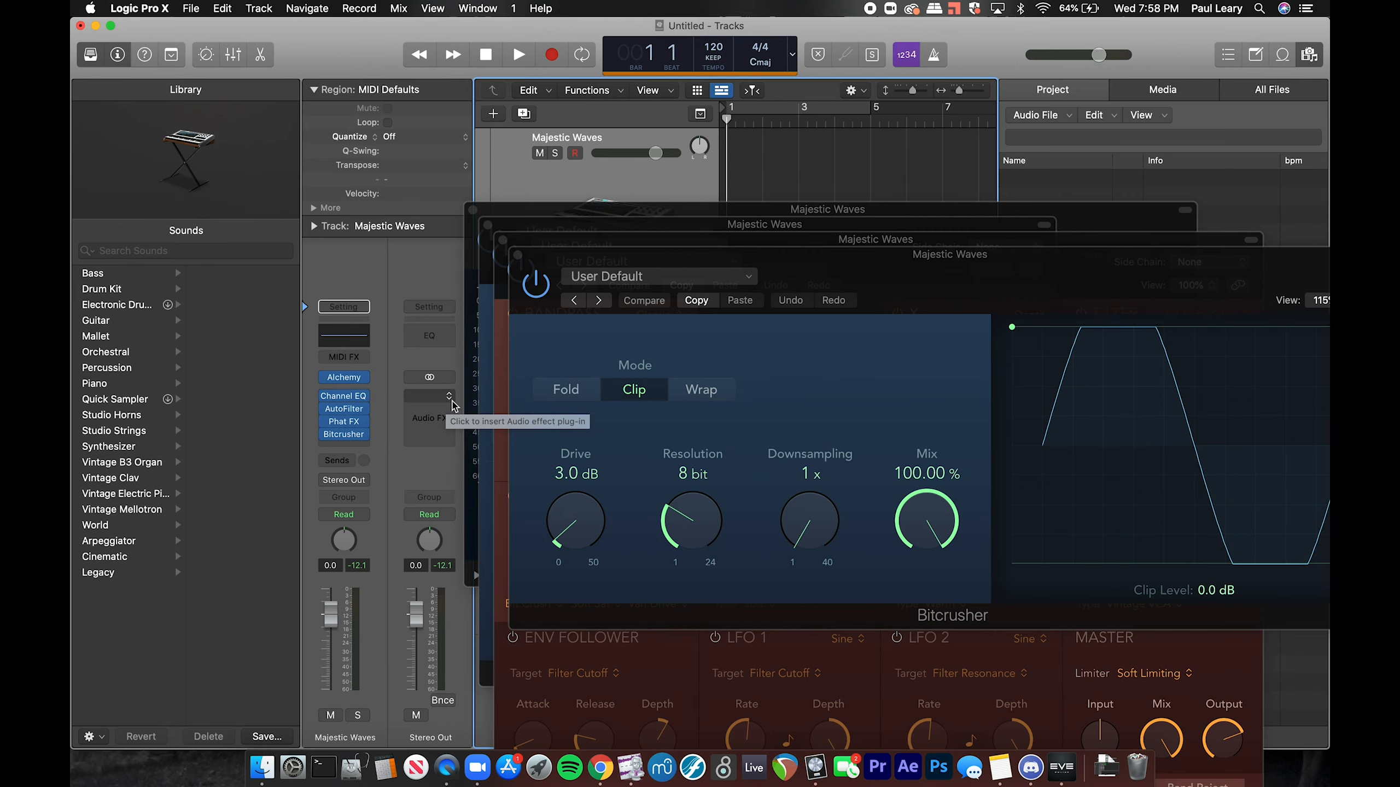
Close the plug-in windows of Bitcrusher, Phat FX and AutoFilter, leaving the Channel EQ window open.
click(516, 255)
click(501, 240)
click(487, 225)
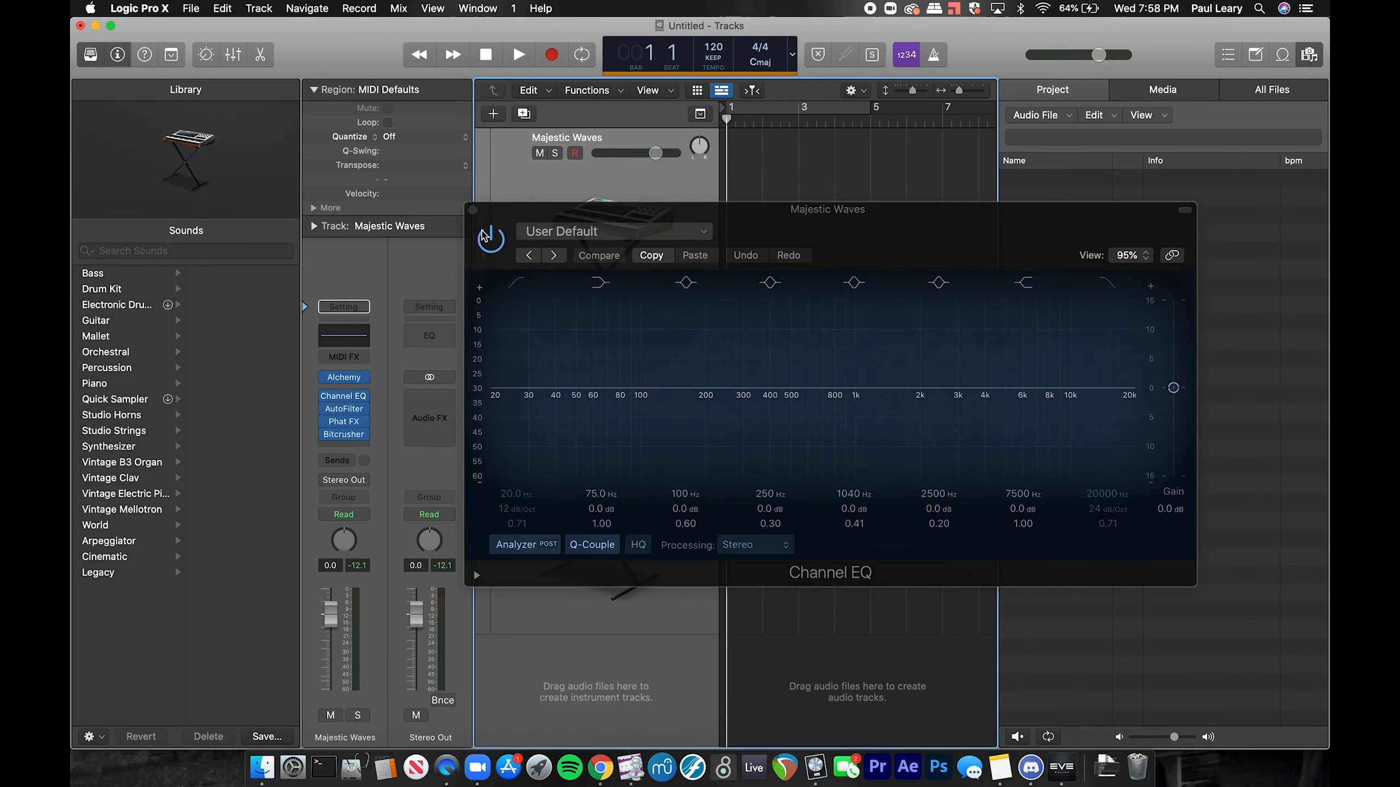
Remove AutoFilter, Phat FX and Bitcrusher from the Majestic Waves track, keeping only the Channel EQ.
click(362, 409)
click(364, 431)
click(363, 422)
click(366, 436)
click(362, 423)
click(366, 436)
click(360, 438)
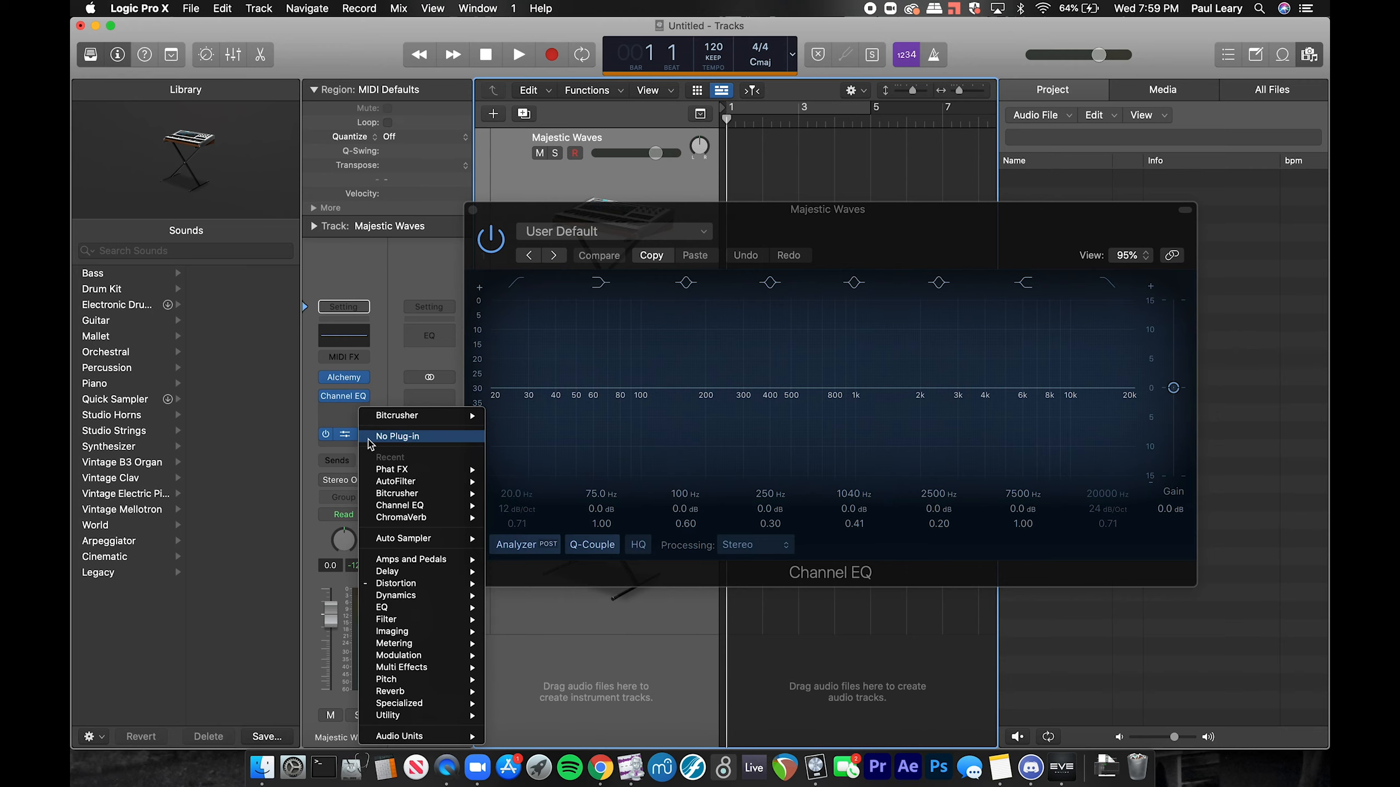
click(366, 436)
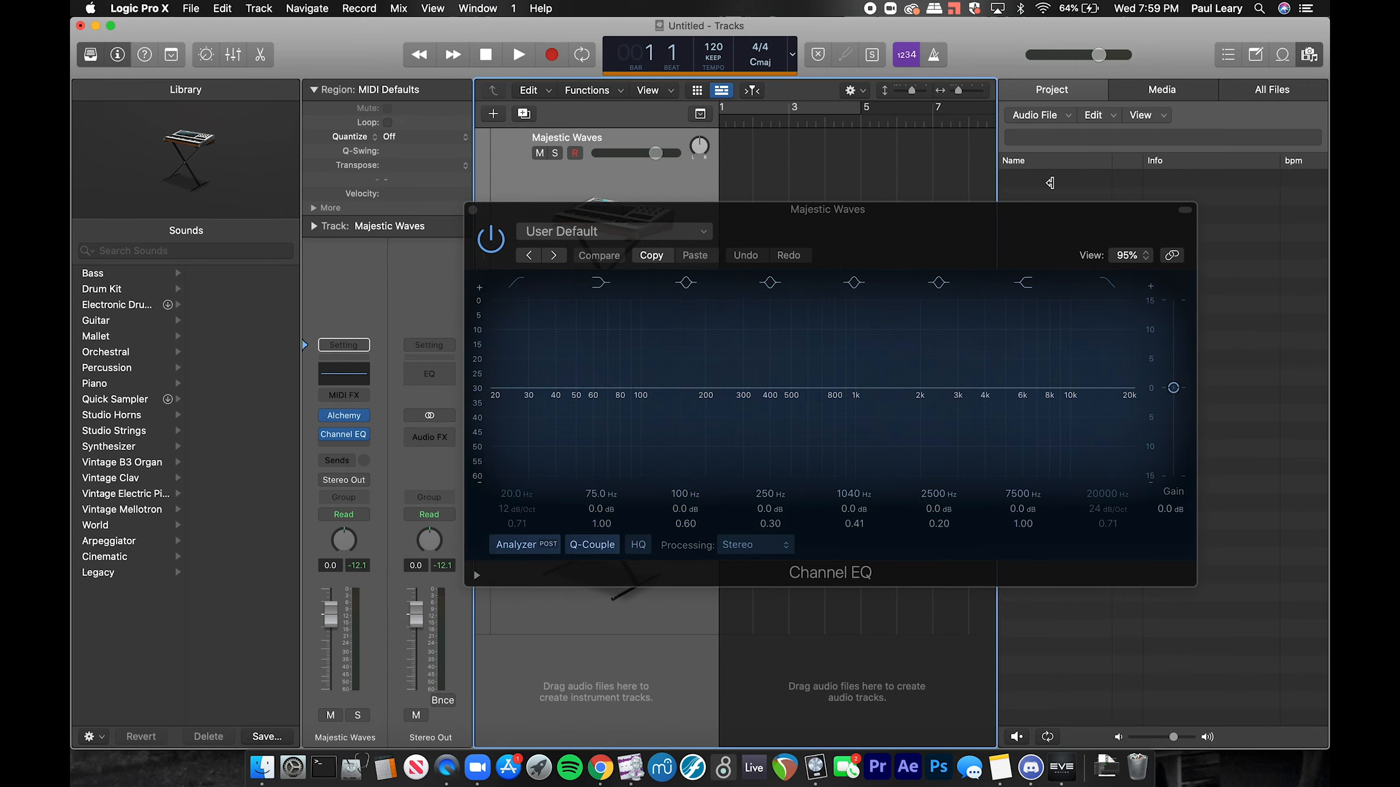
Collapse the browser pane and open Musical Typing to play a few notes through the Channel EQ.
drag(1000, 182, 1266, 196)
key(super+k)
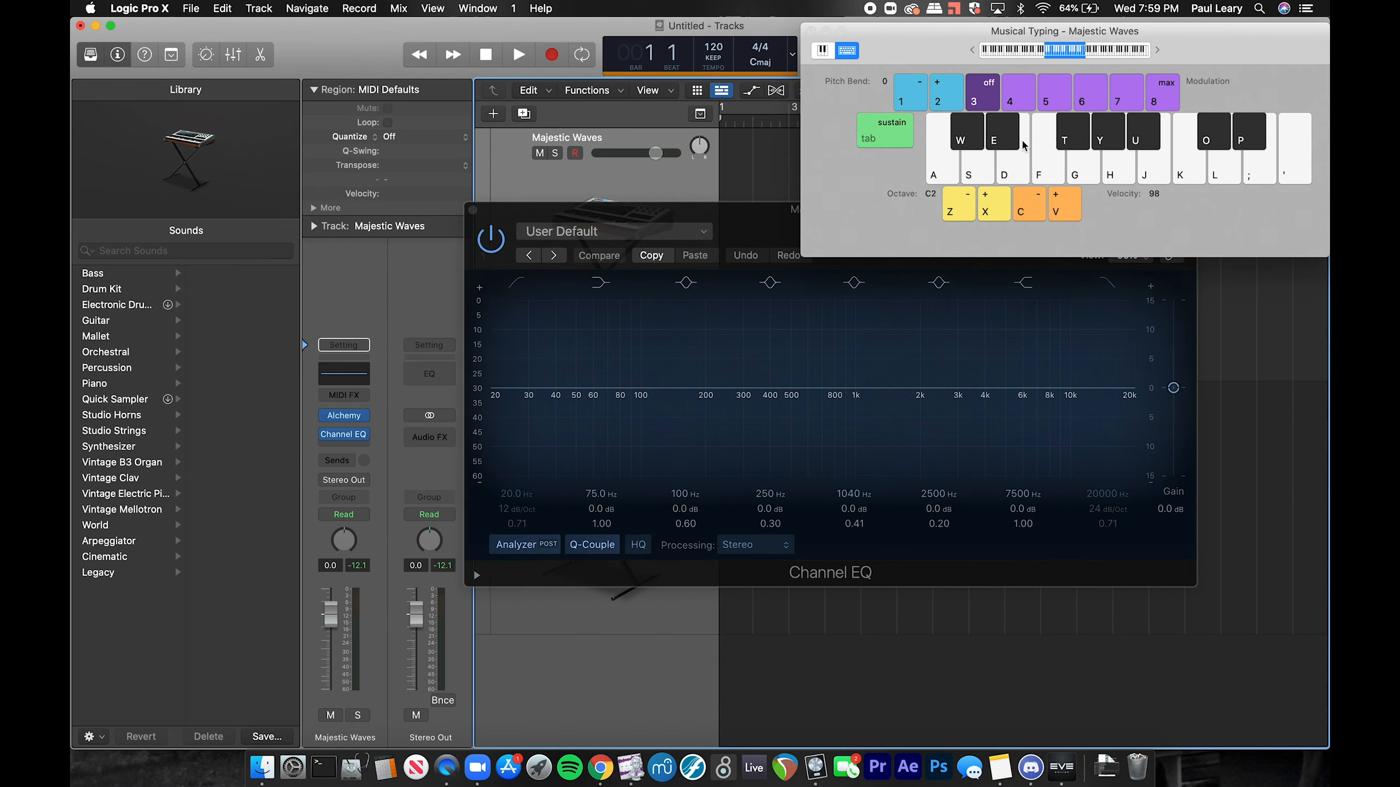
key(f)
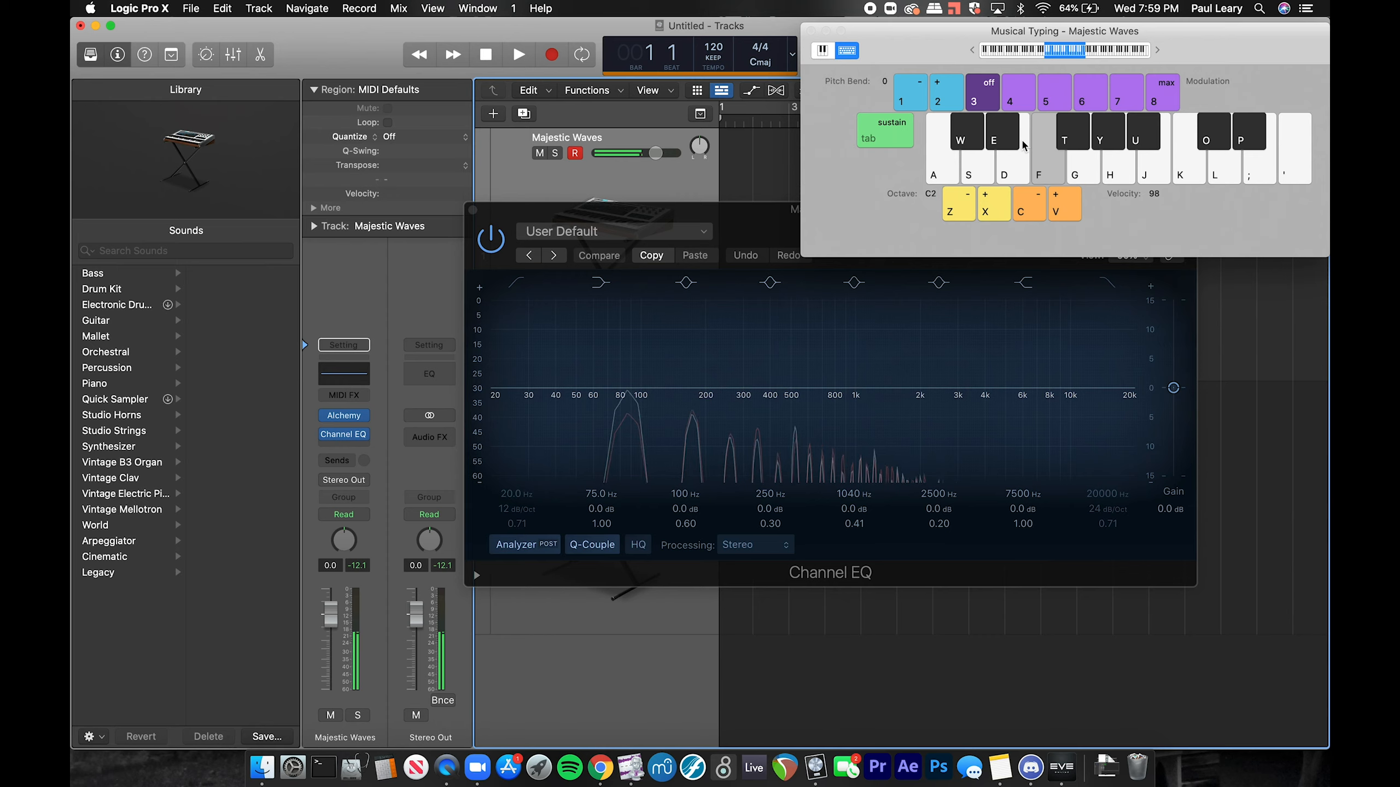
key(f)
key(k)
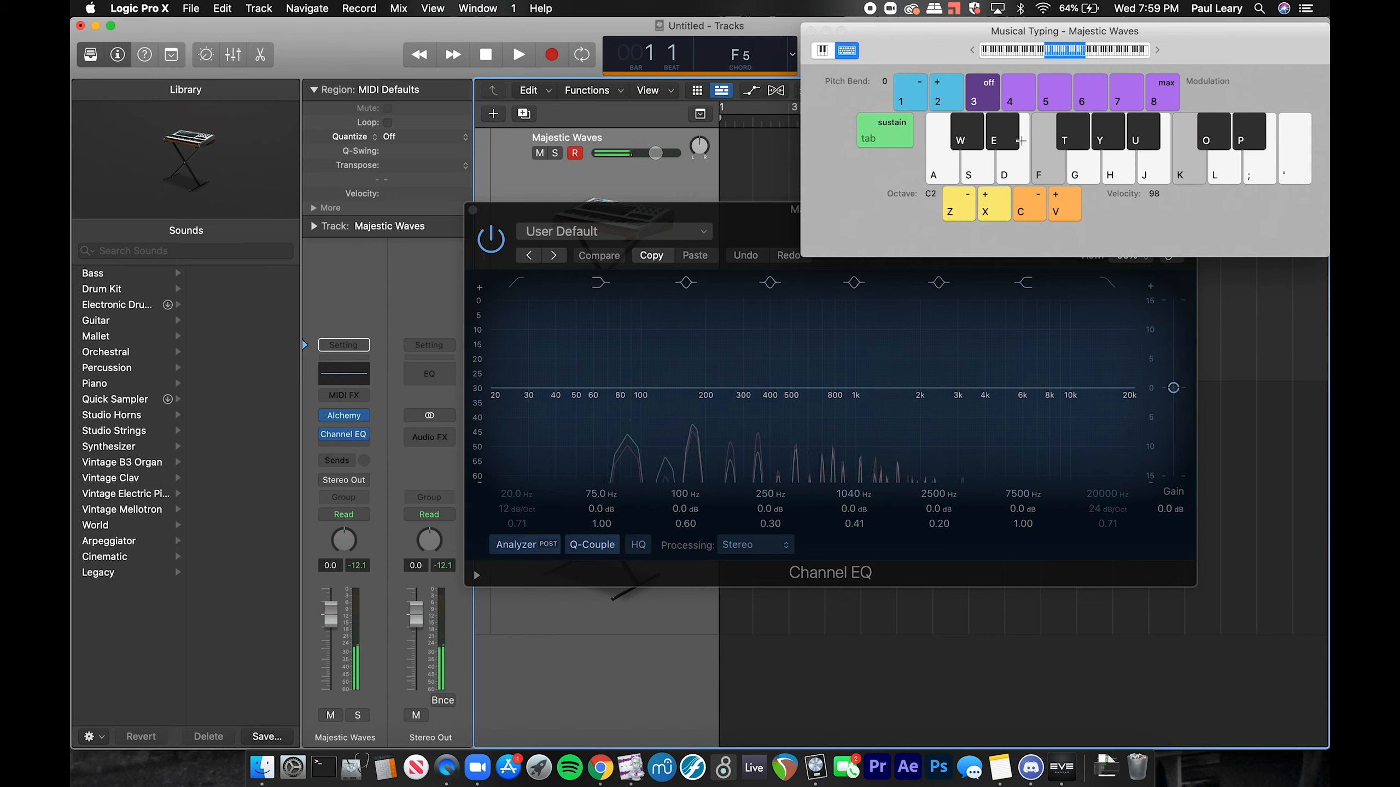
key(o)
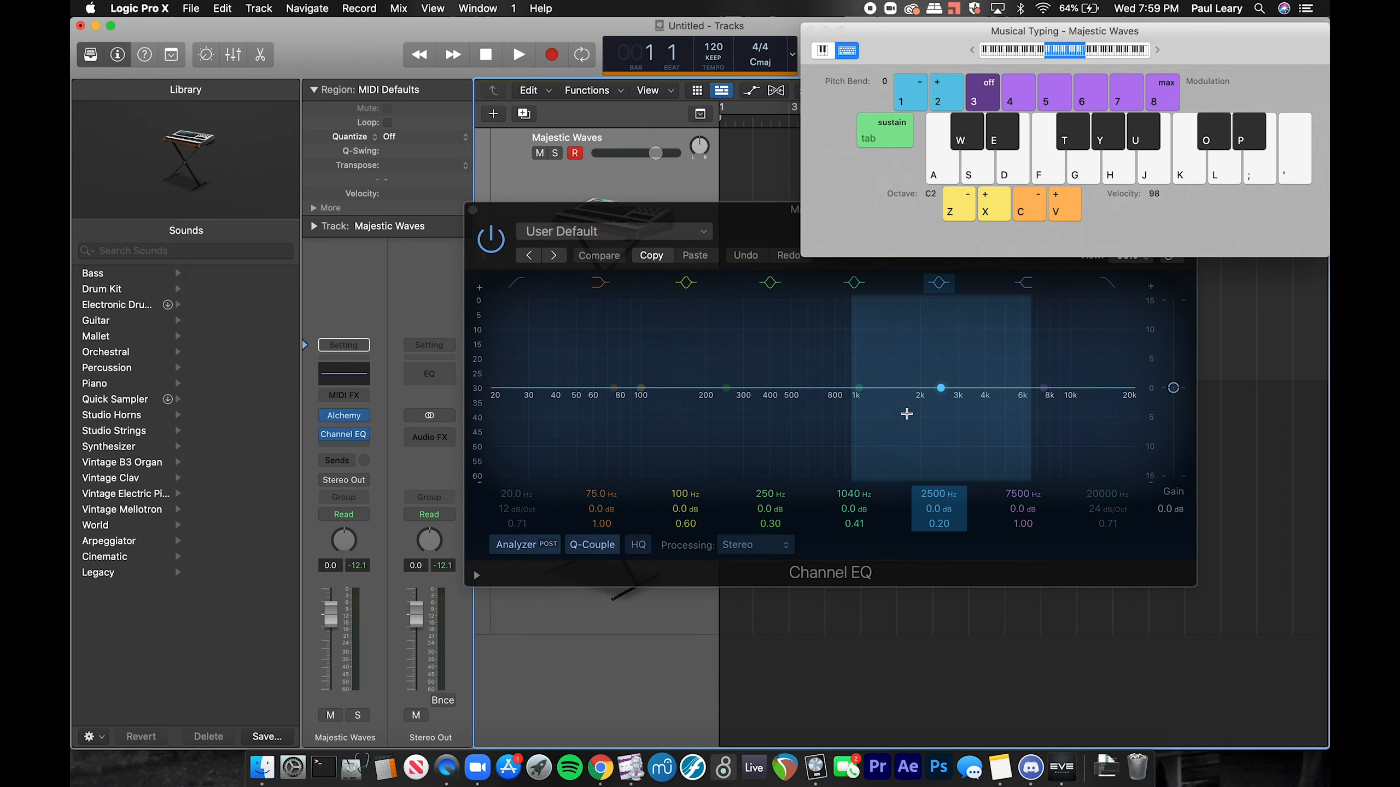
Enable the Channel EQ's low-cut band, set its cutoff to 73 Hz with a Q of about 0.83, and steepen its slope.
drag(765, 218, 767, 286)
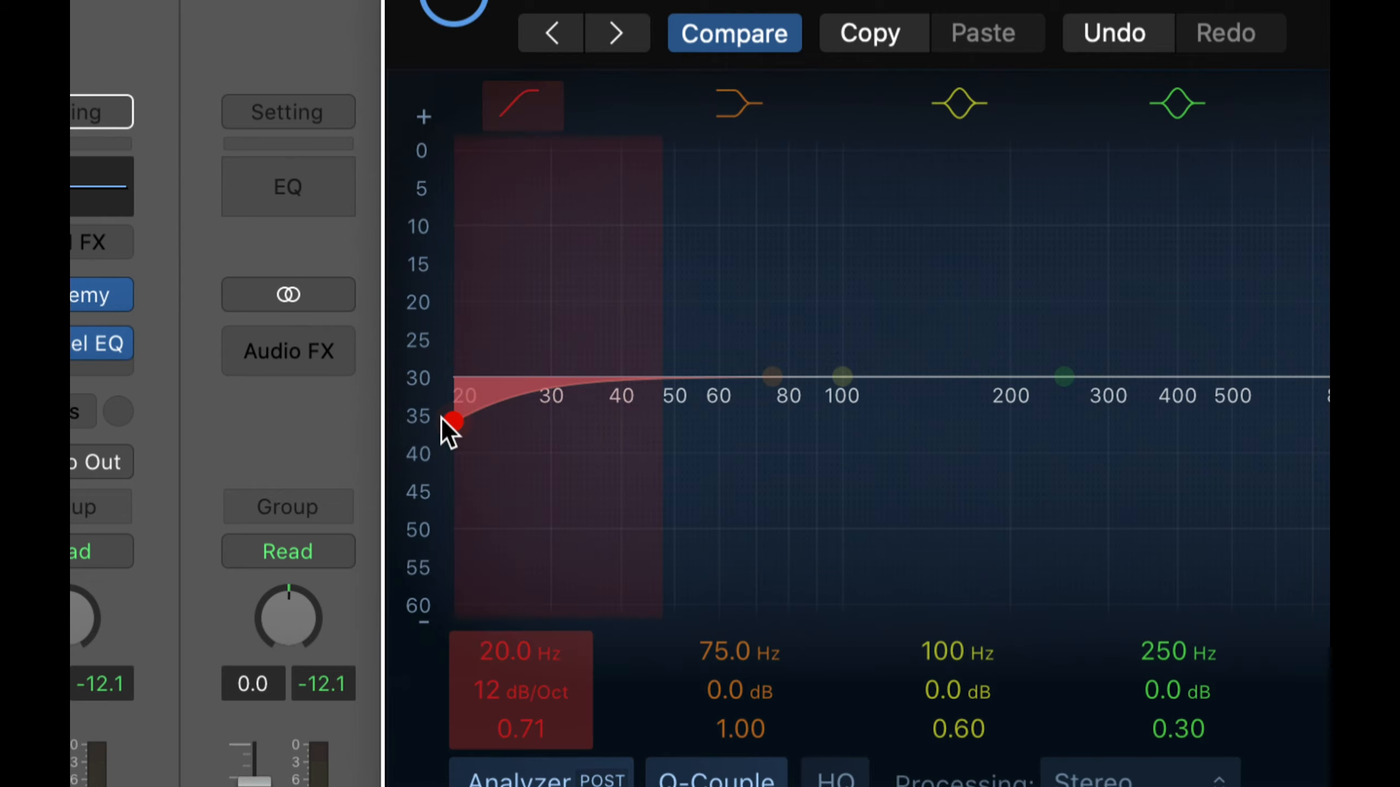
drag(452, 422, 713, 413)
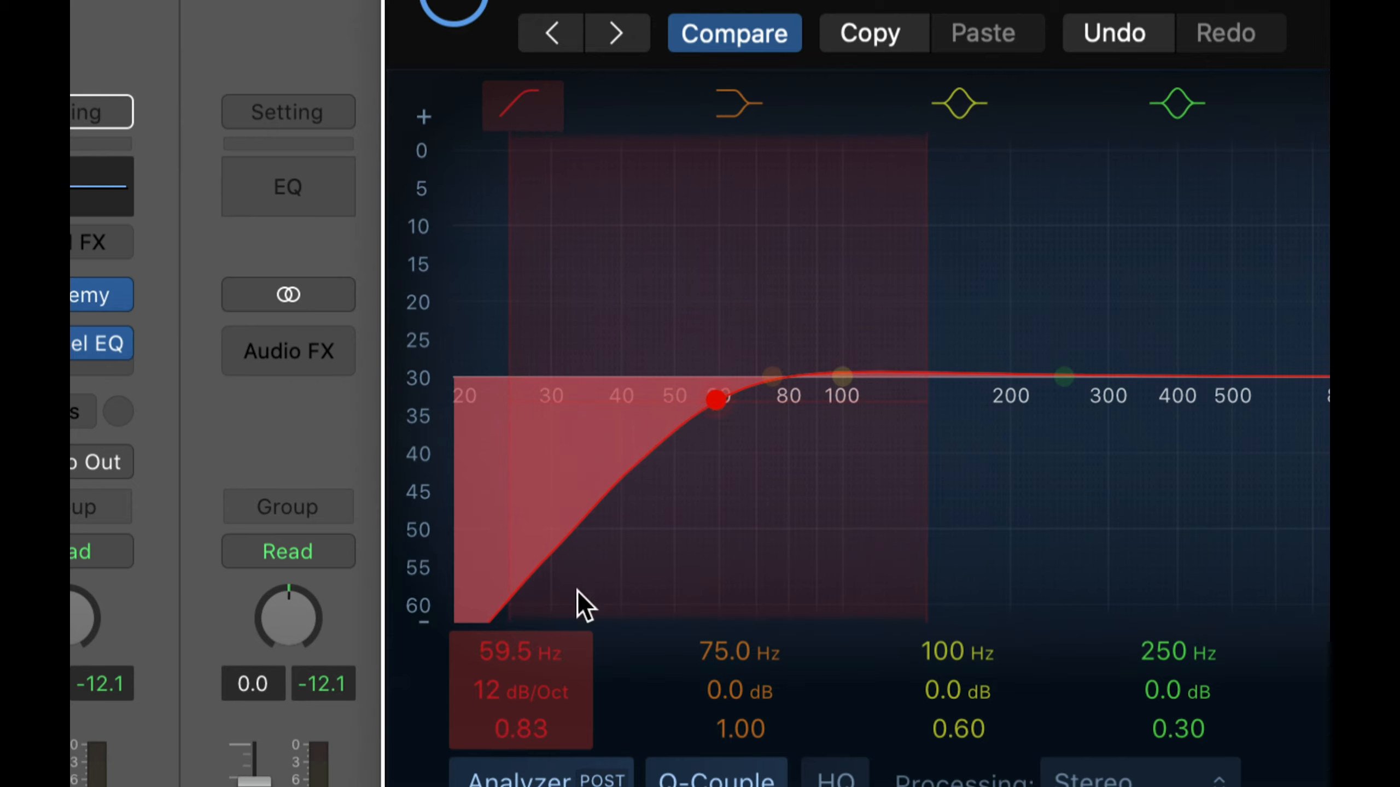
mouse_move(520, 652)
mouse_down()
mouse_move(520, 601)
mouse_move(520, 655)
mouse_up()
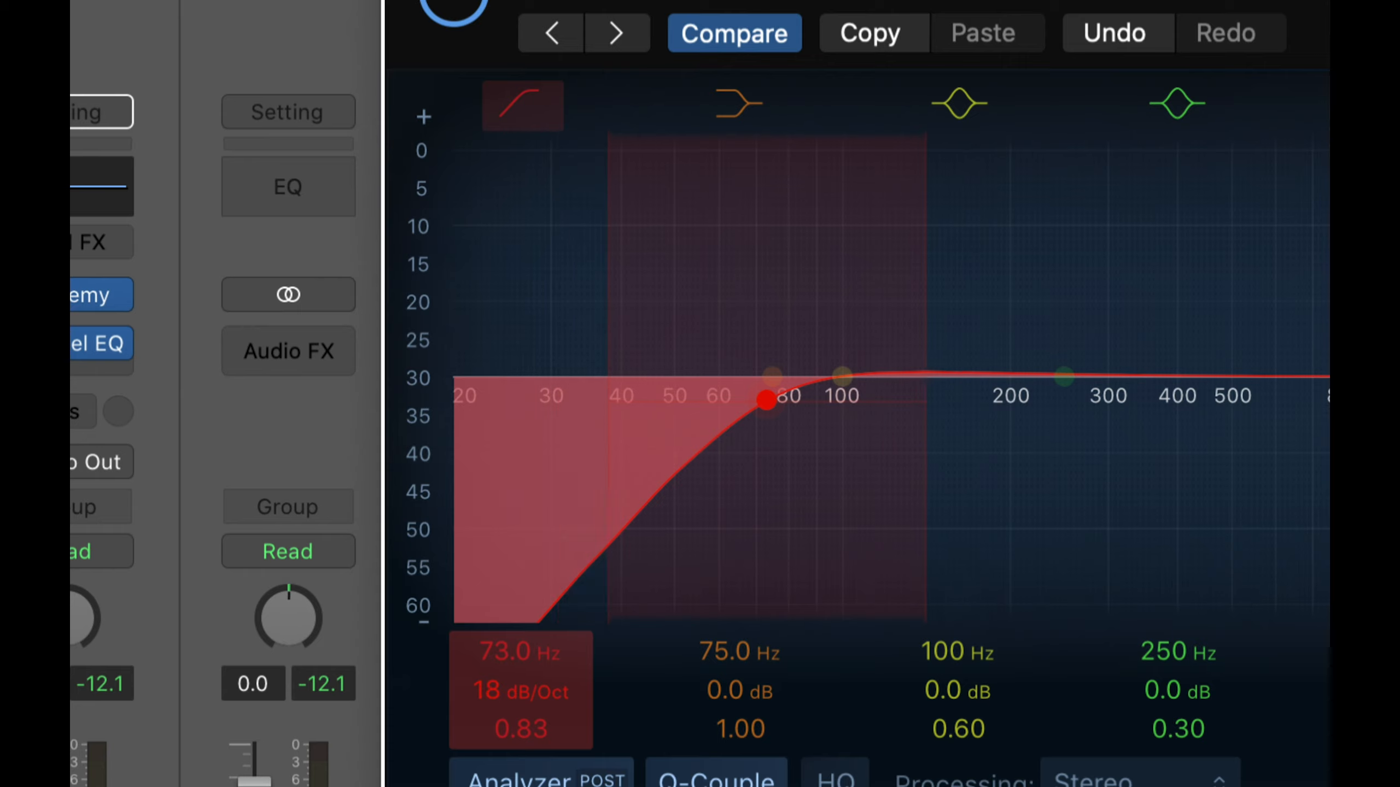
mouse_move(520, 693)
mouse_down()
mouse_move(520, 678)
mouse_move(520, 696)
mouse_move(520, 684)
mouse_move(496, 698)
mouse_up()
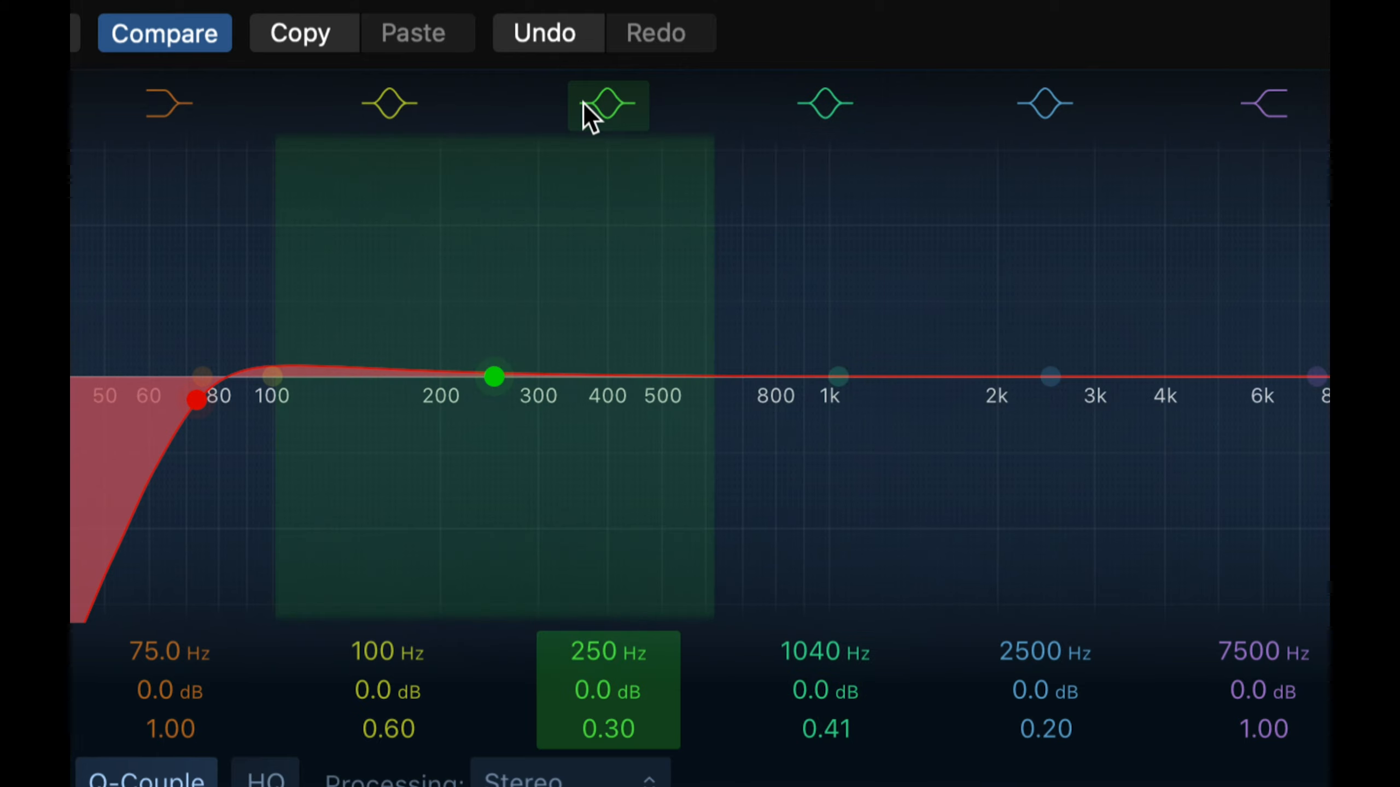
Toggle the 100 Hz, 250 Hz and 1040 Hz peak bands of the Channel EQ off and back on.
click(588, 113)
click(850, 95)
click(395, 99)
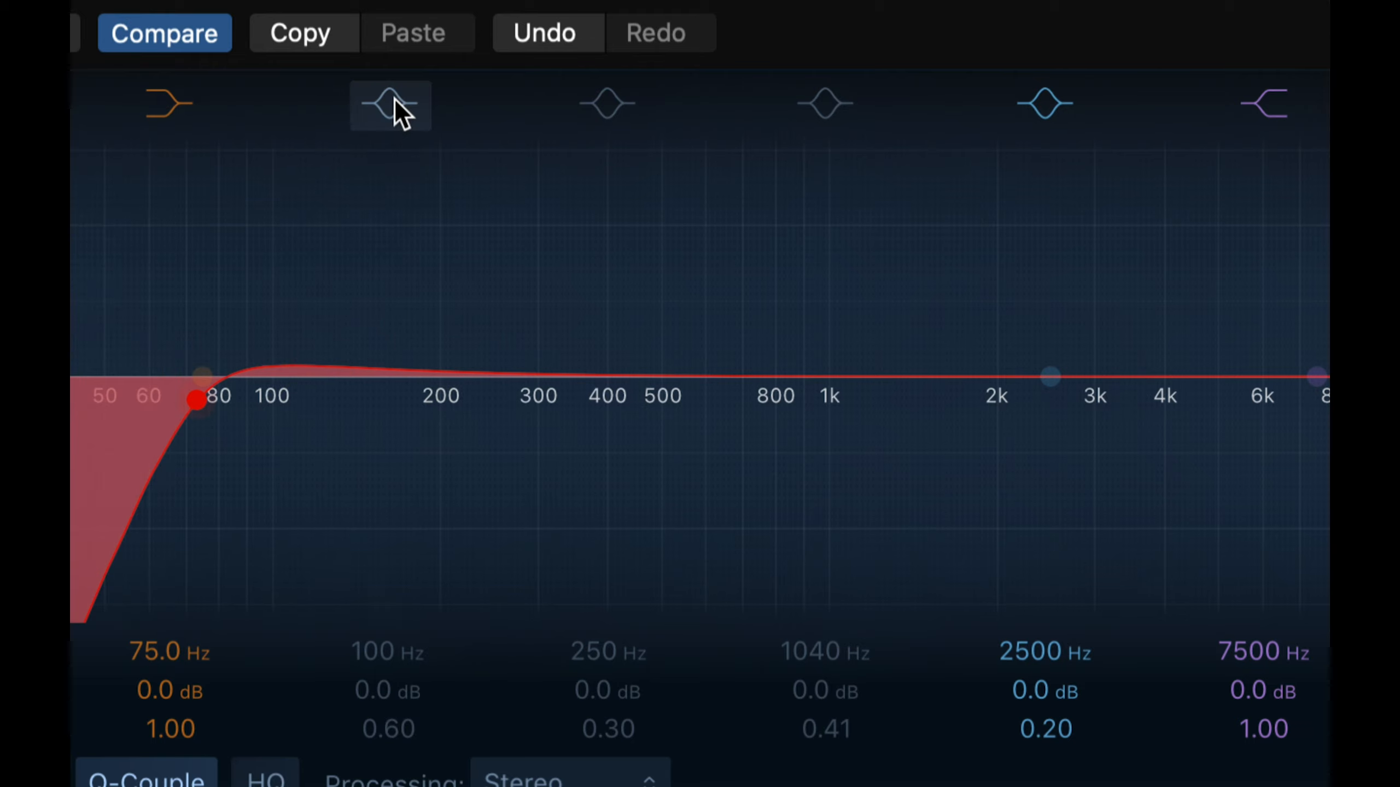
click(394, 97)
click(617, 107)
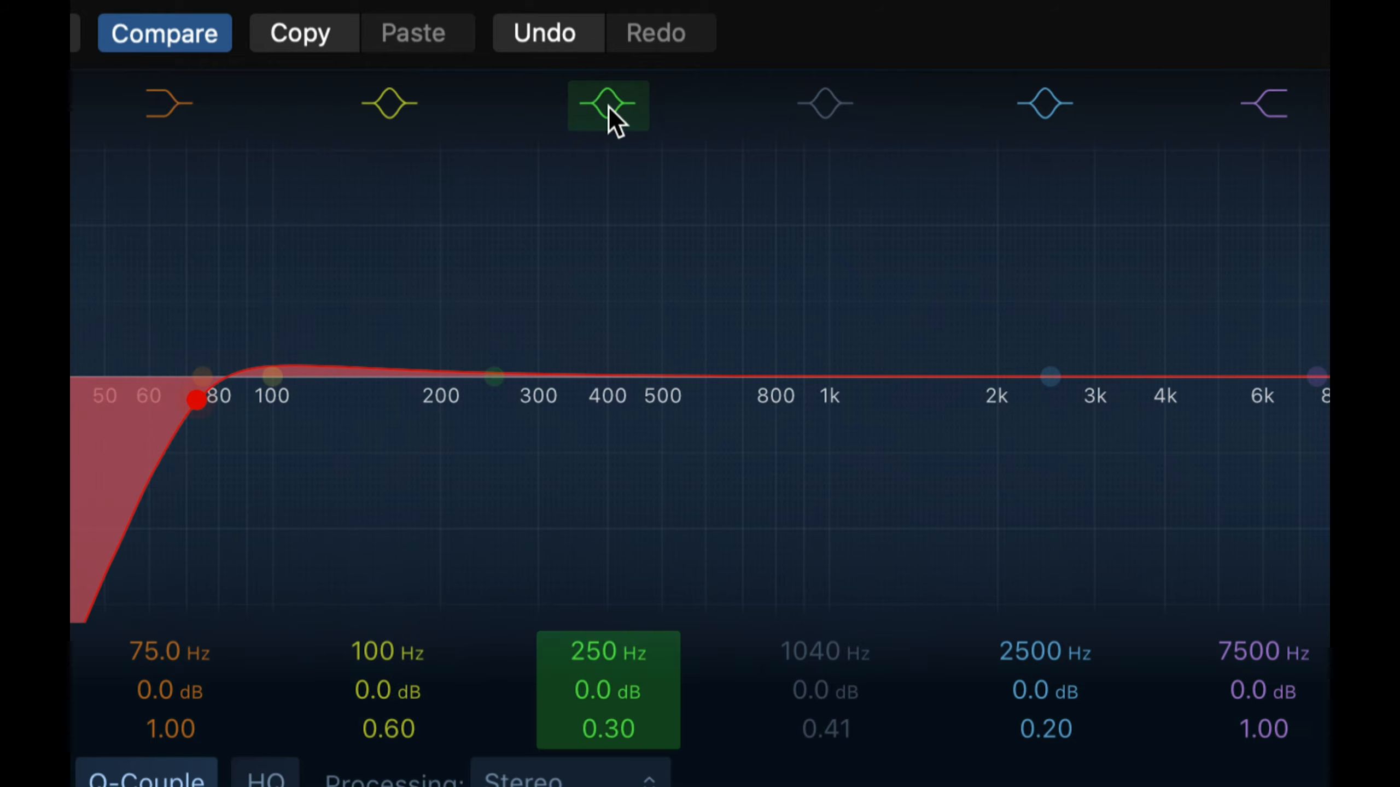
click(613, 108)
click(614, 106)
click(614, 106)
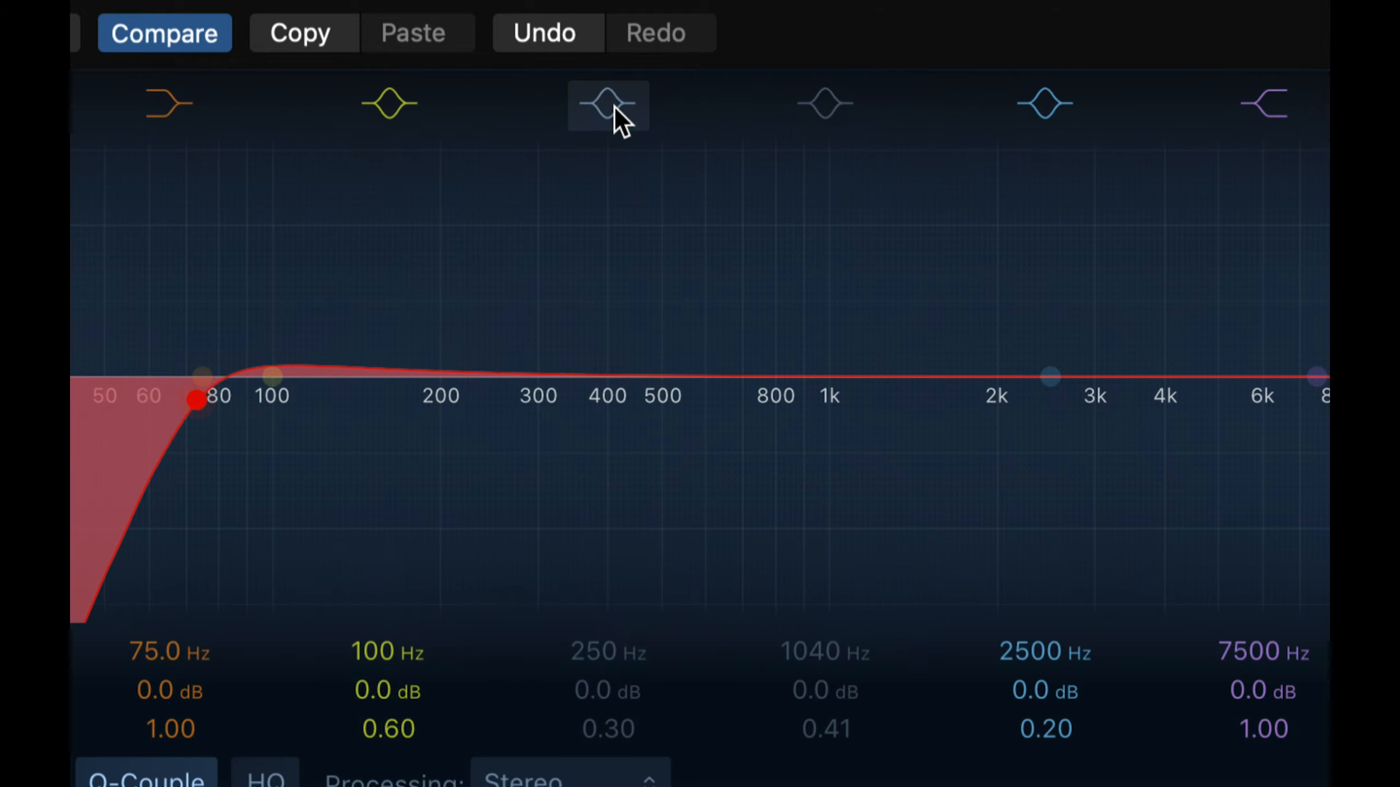
click(639, 117)
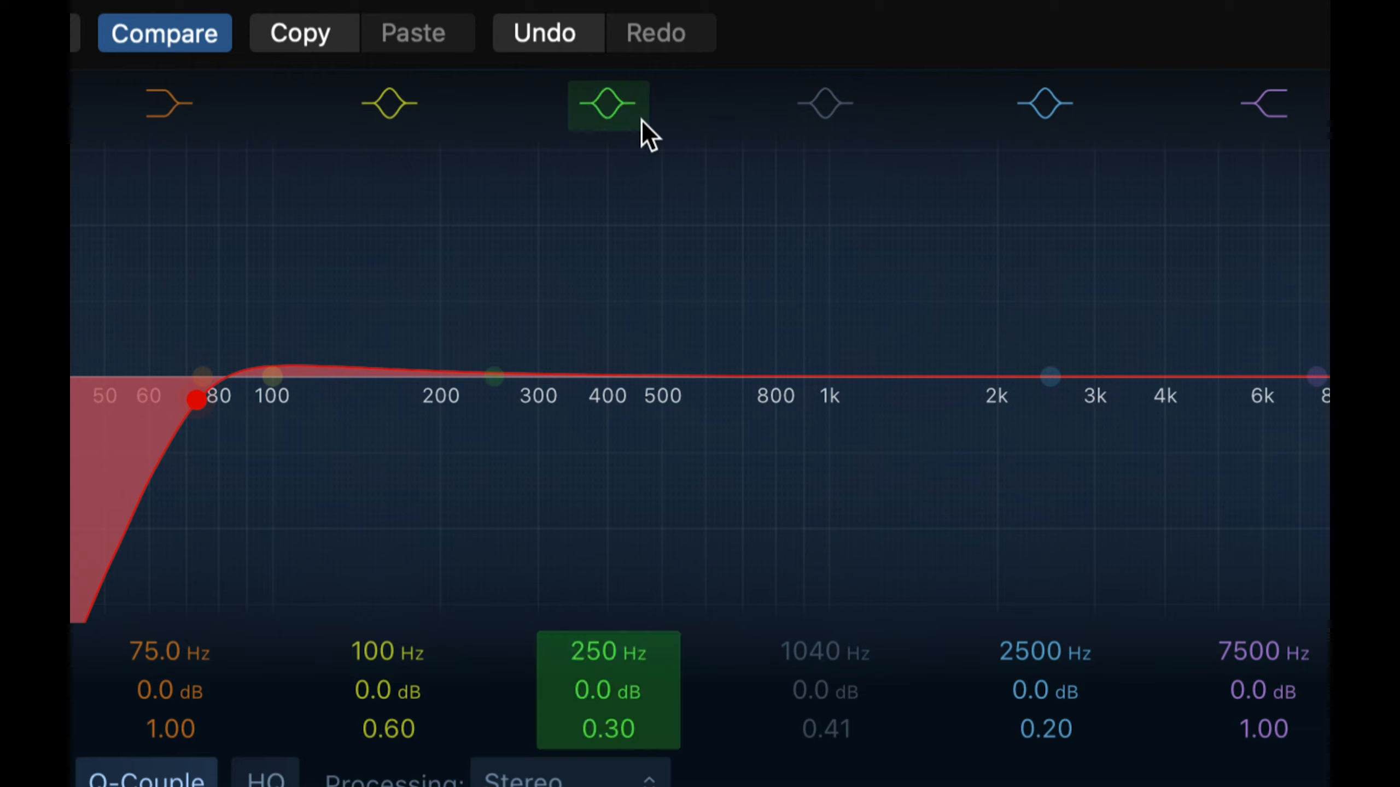
click(831, 113)
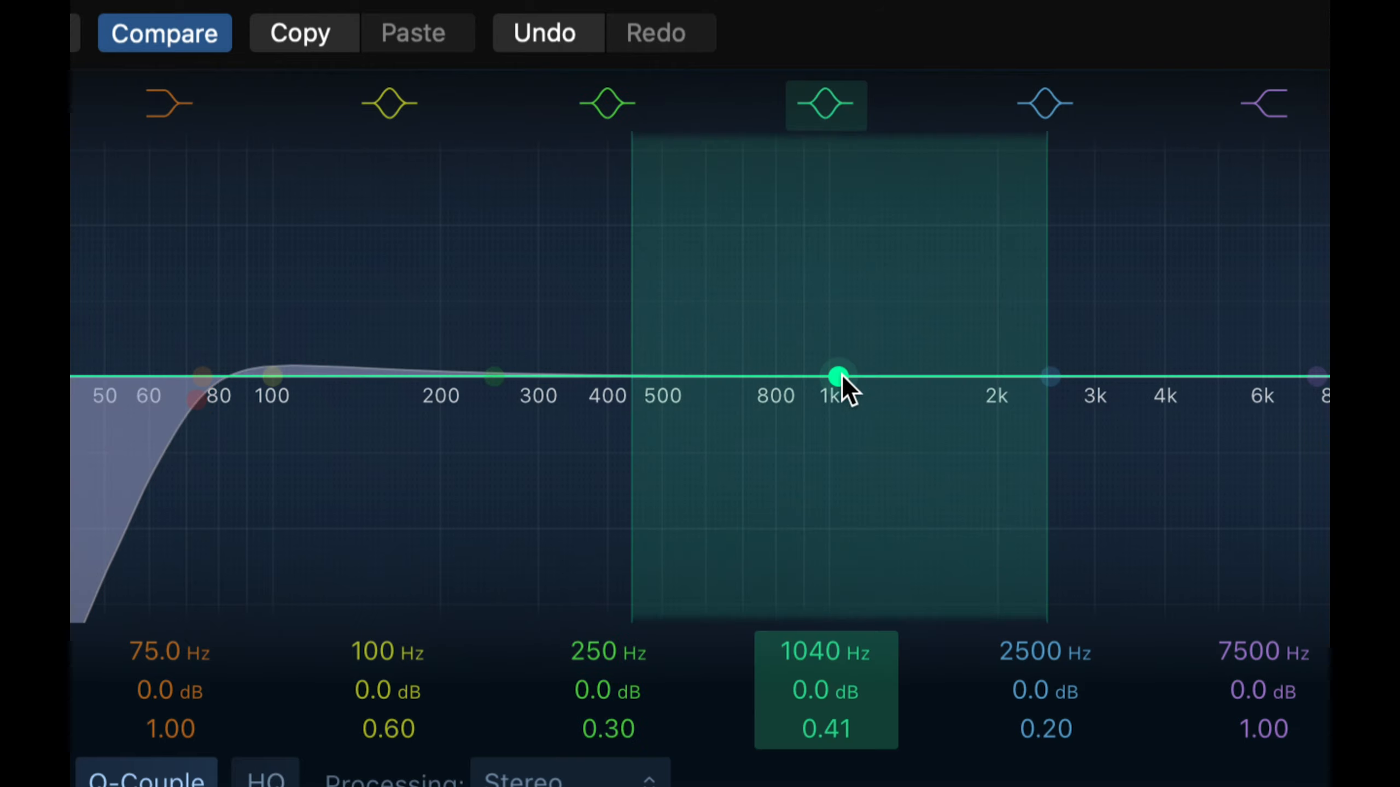
Boost the 1040 Hz peak band to +14.9 dB at 1000 Hz and narrow its Q to 58.
drag(841, 375, 836, 260)
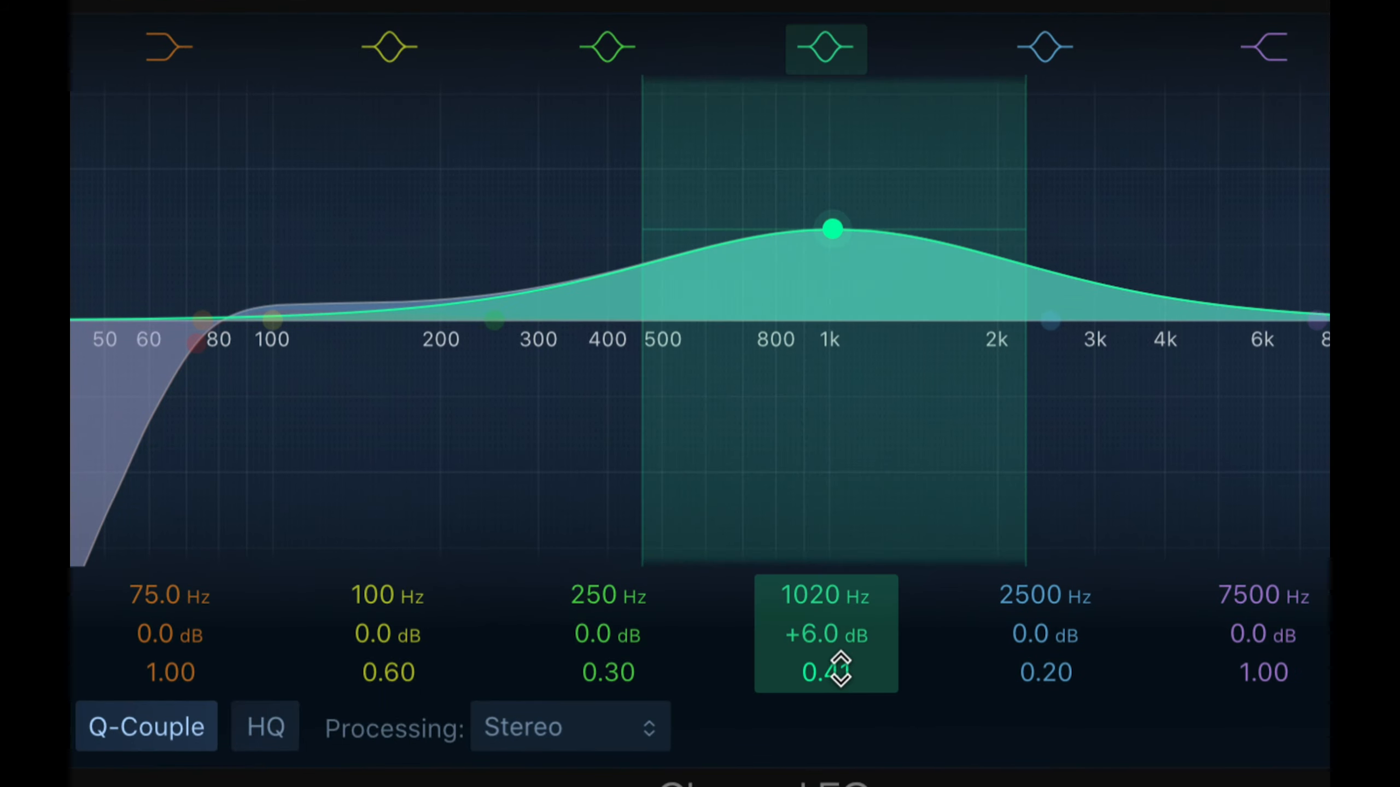
drag(840, 668, 828, 594)
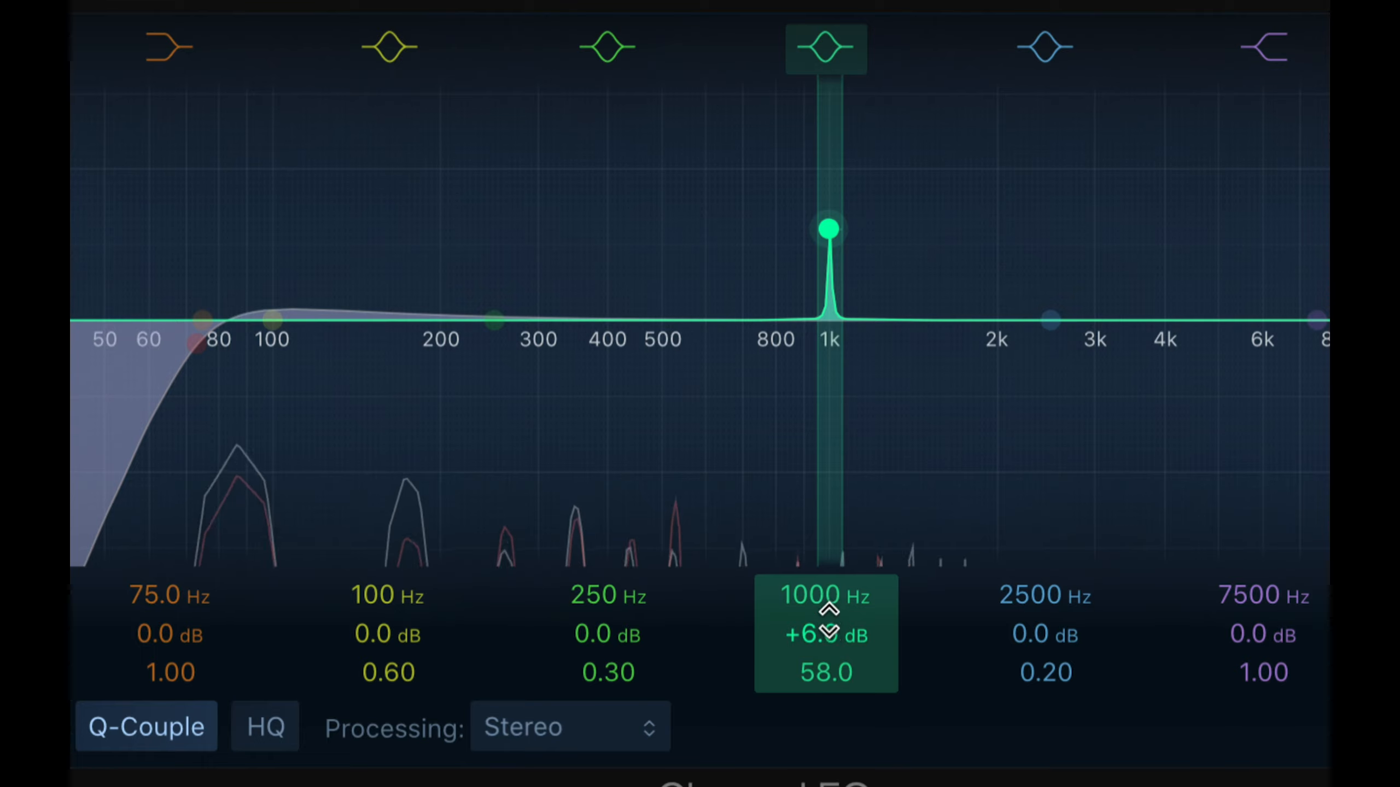
drag(827, 634, 827, 575)
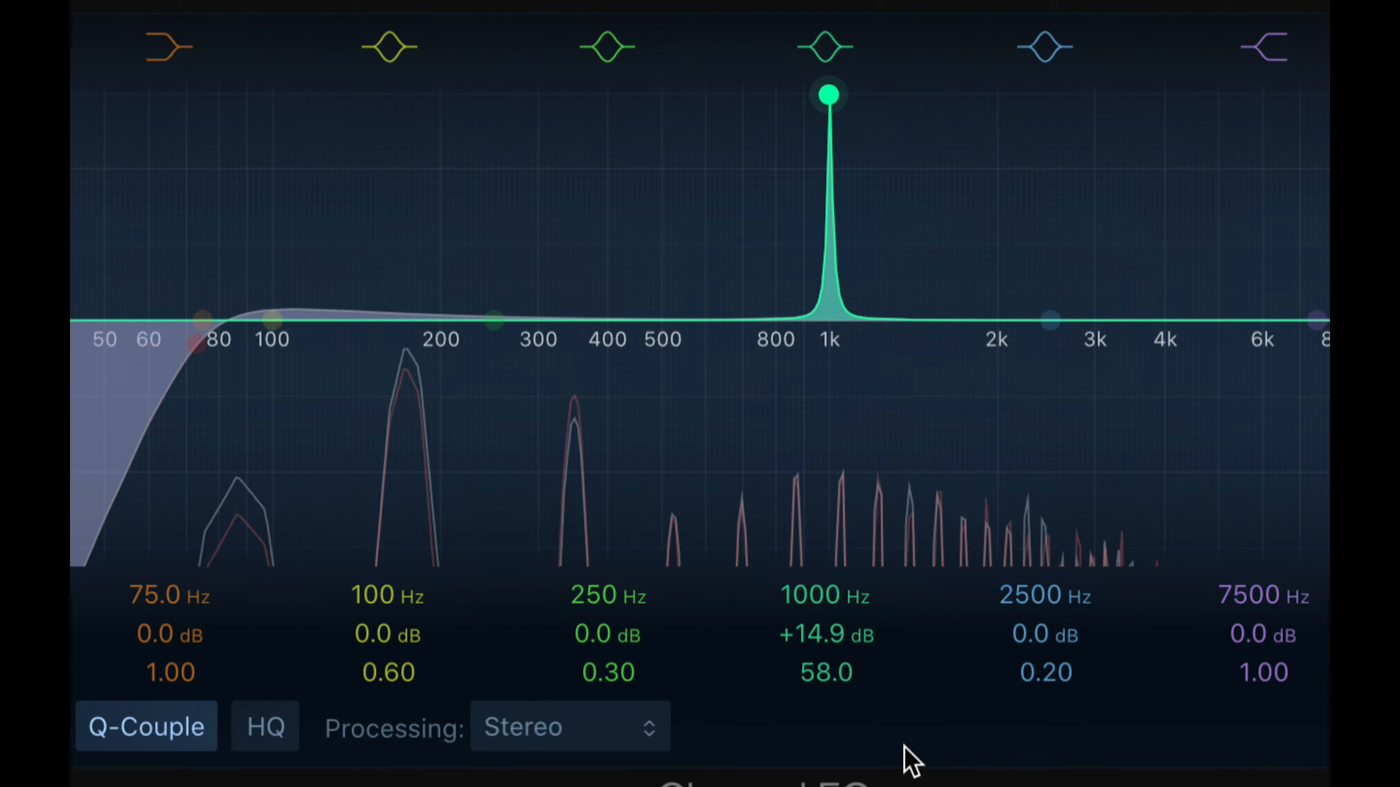
Set the 1000 Hz peak band's Q to 5.00, sweep its frequency up and down, and settle it at 820 Hz with +11.0 dB.
drag(826, 673, 825, 712)
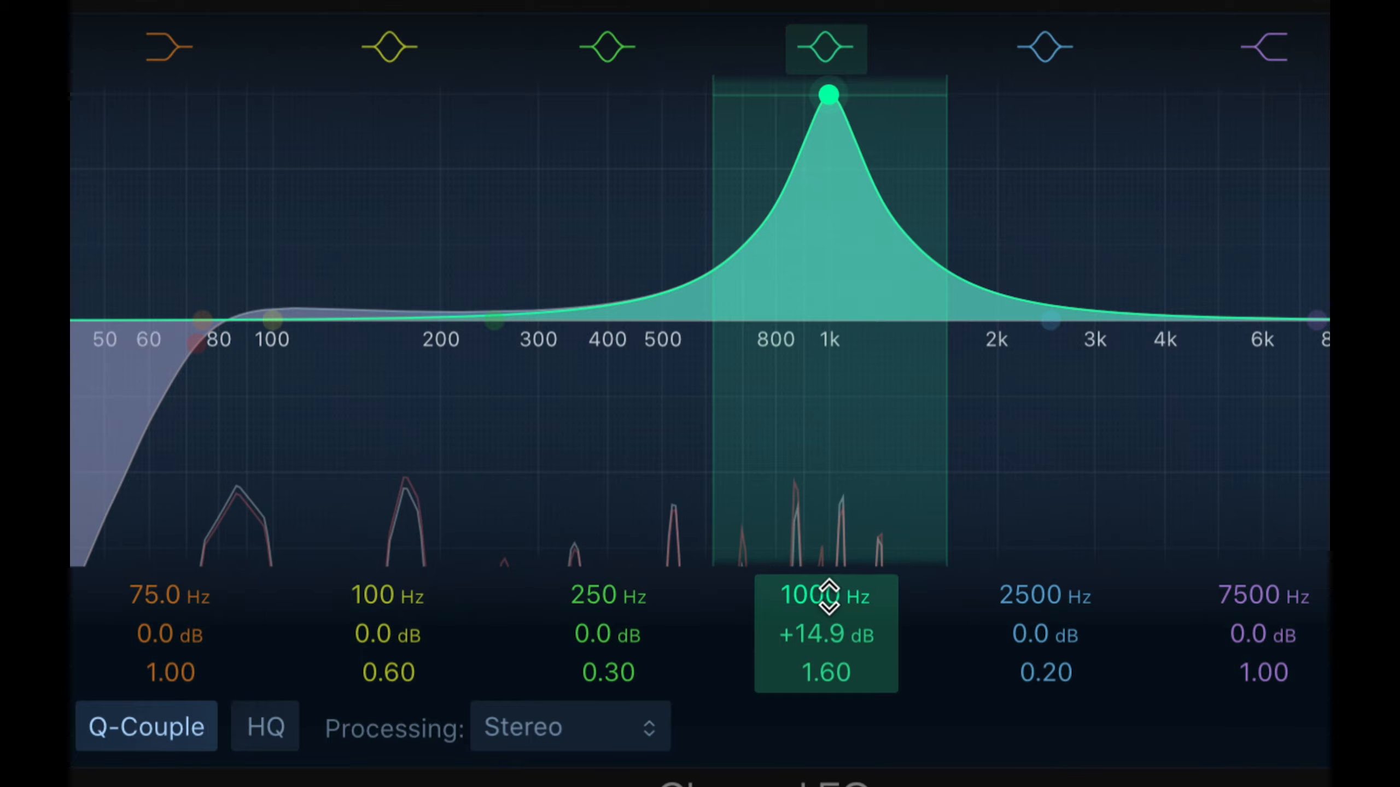
mouse_move(825, 595)
mouse_down()
mouse_move(825, 680)
mouse_move(825, 527)
mouse_move(832, 676)
mouse_move(832, 612)
mouse_up()
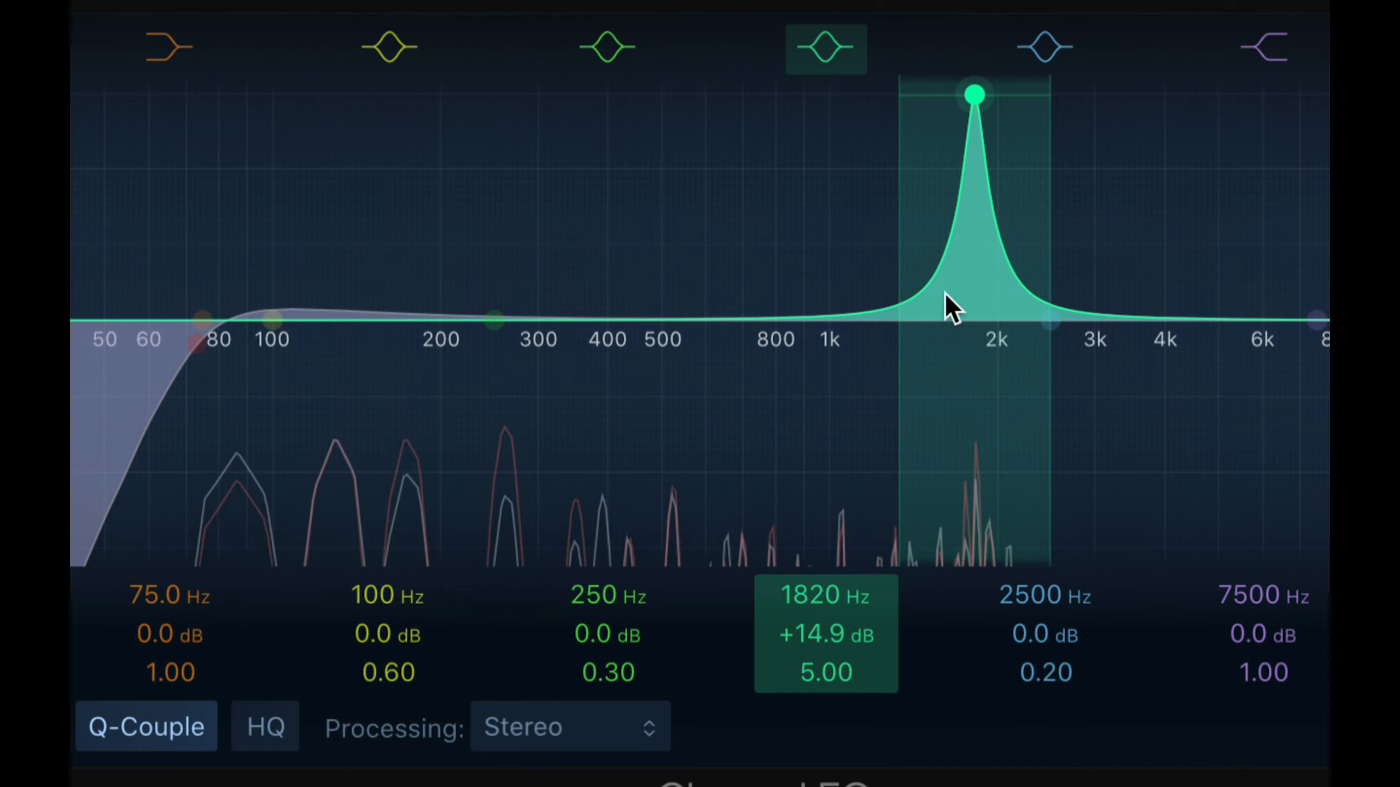
drag(813, 594, 812, 679)
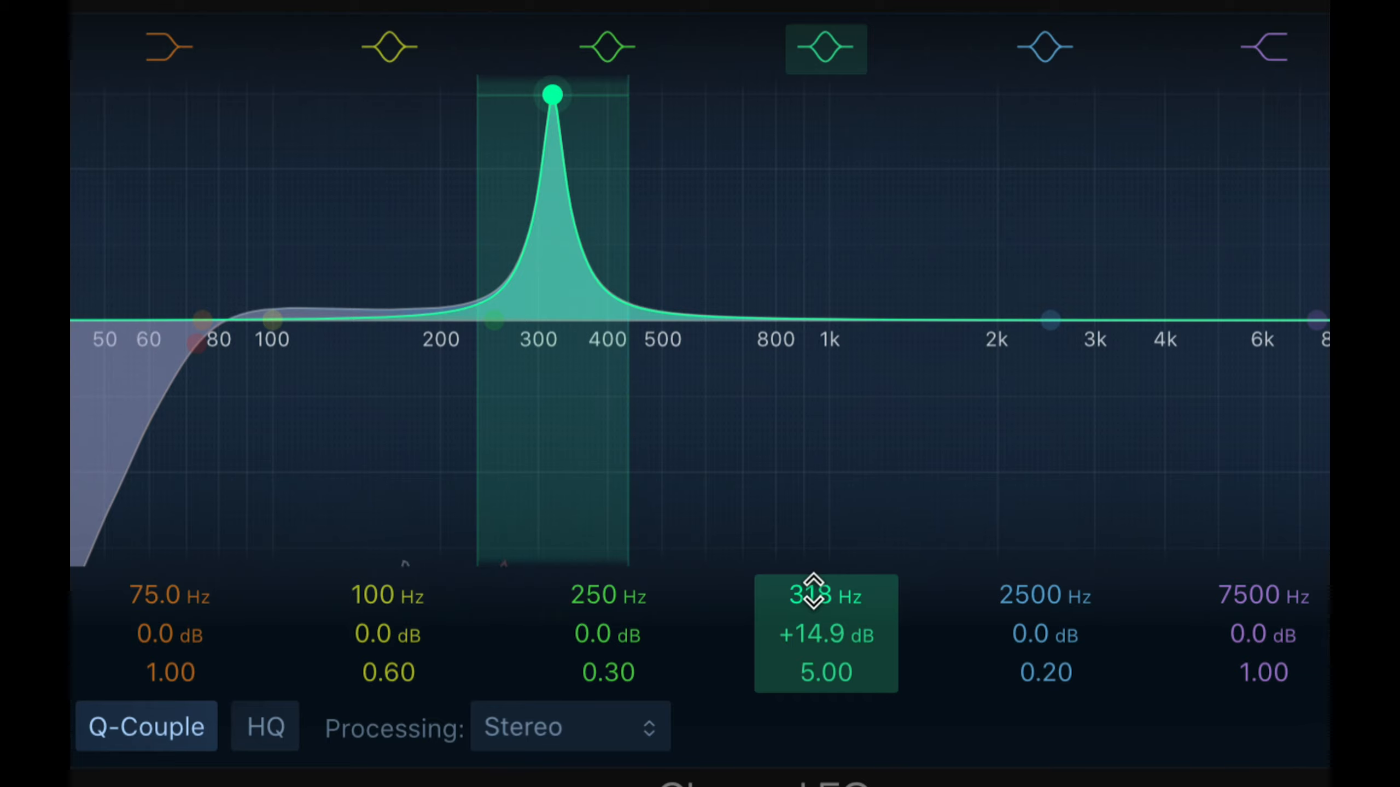
drag(829, 593, 829, 532)
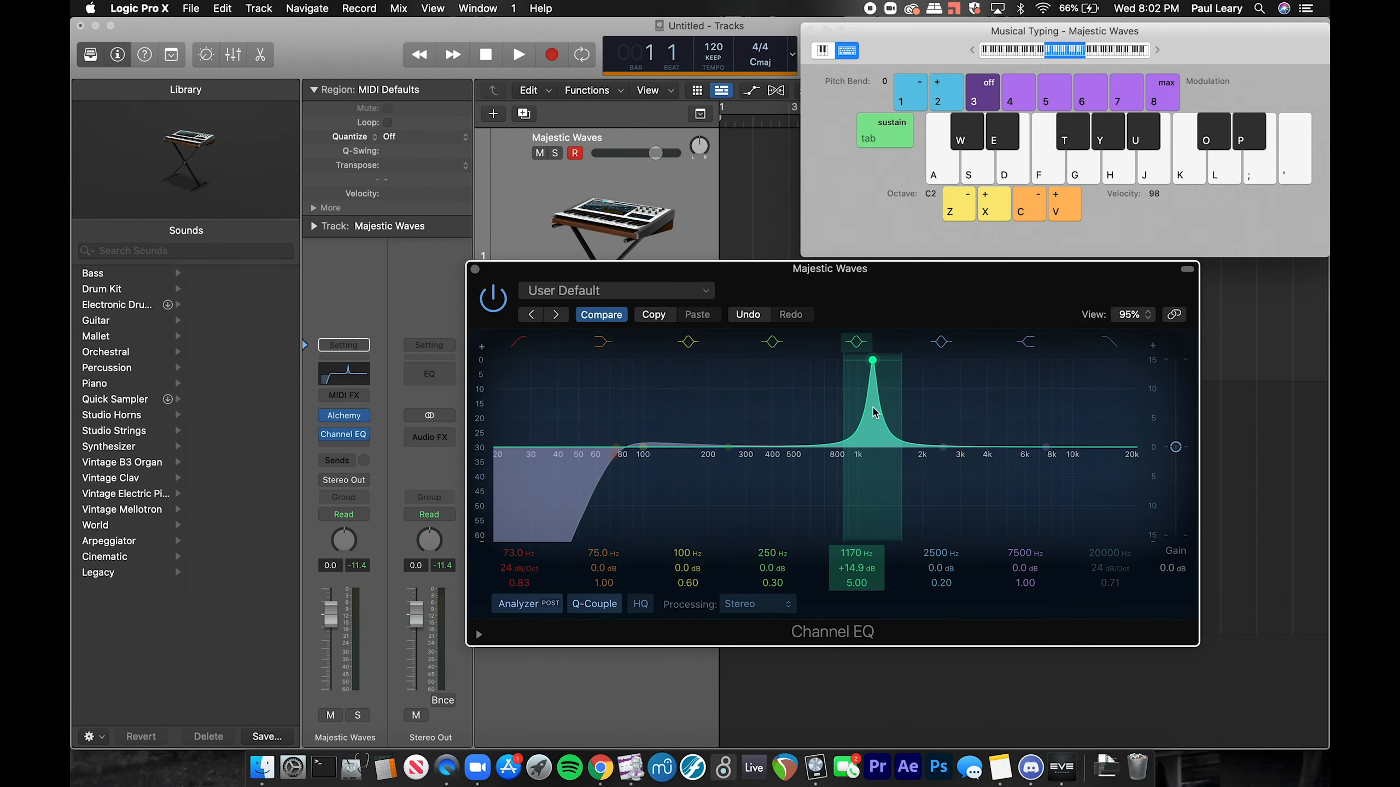
drag(872, 364, 842, 414)
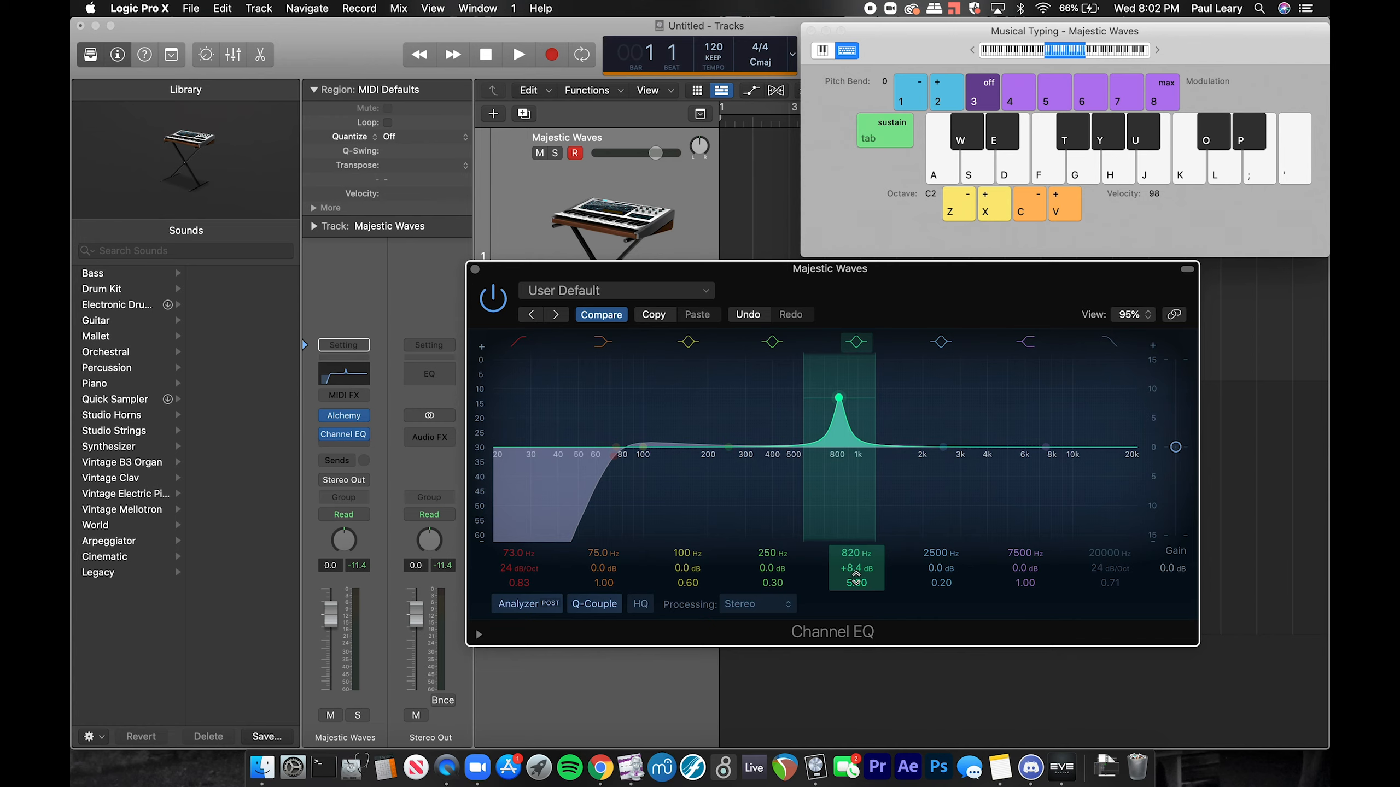
drag(855, 568, 855, 563)
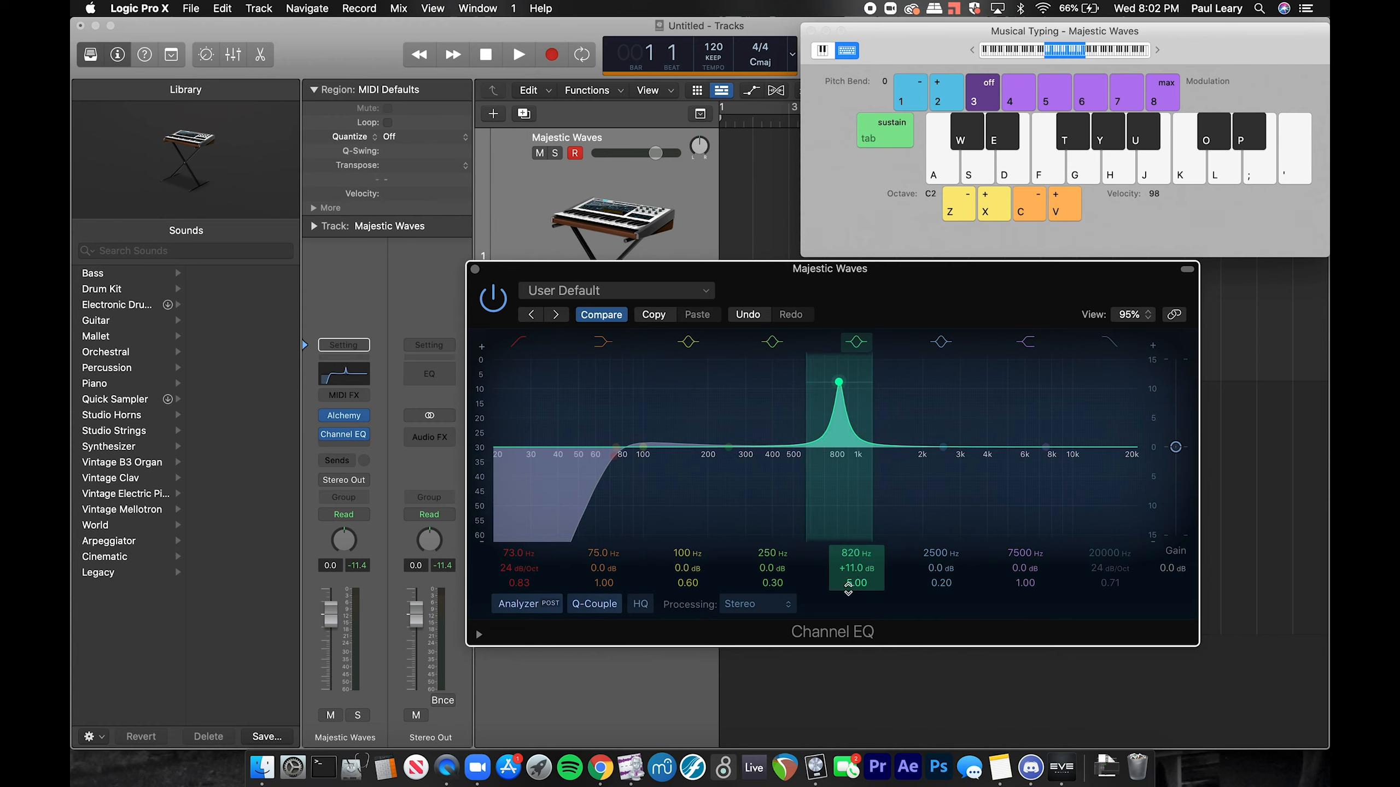
Boost the 250 Hz band to +7.3 dB at 206 Hz and the 2500 Hz band to +13.8 dB at 810 Hz.
drag(947, 447, 1004, 362)
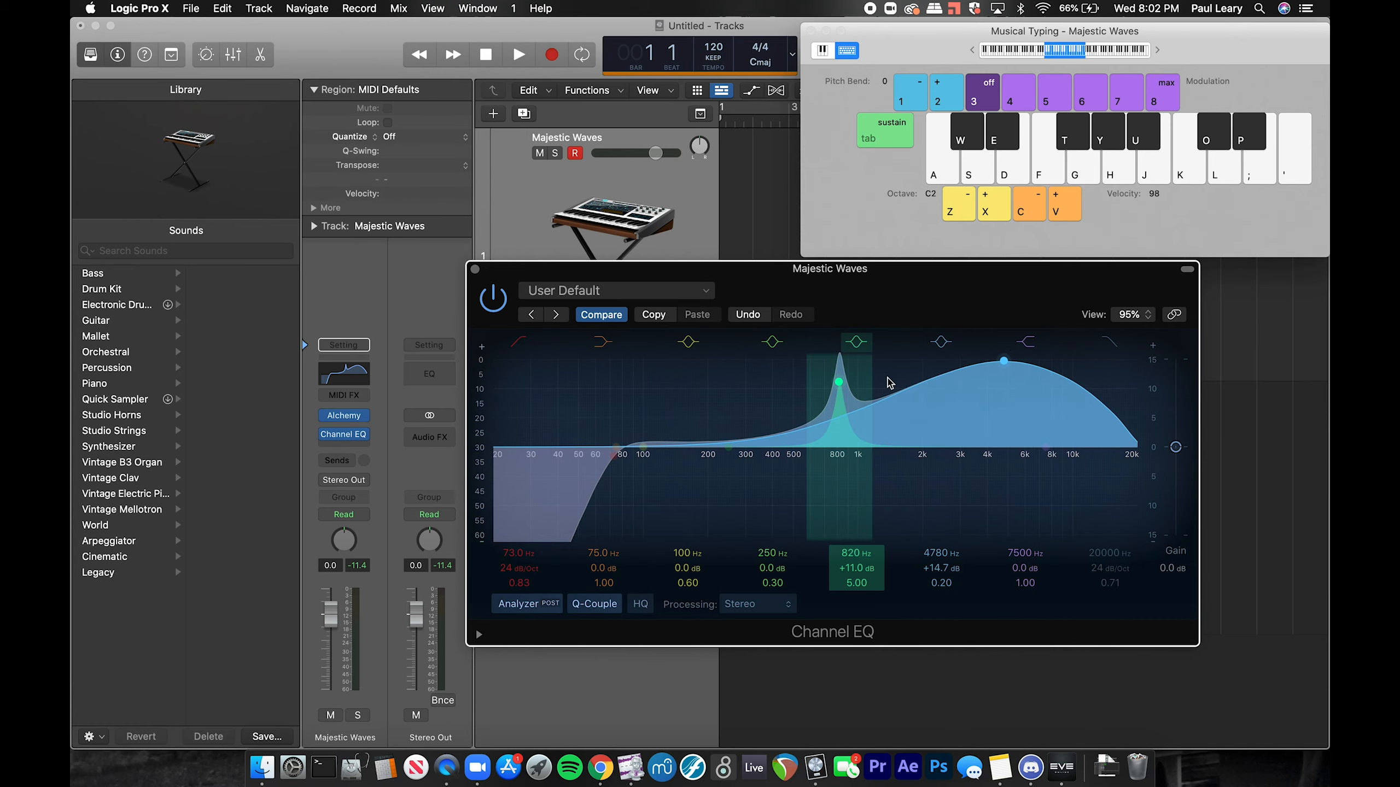
drag(728, 448, 711, 398)
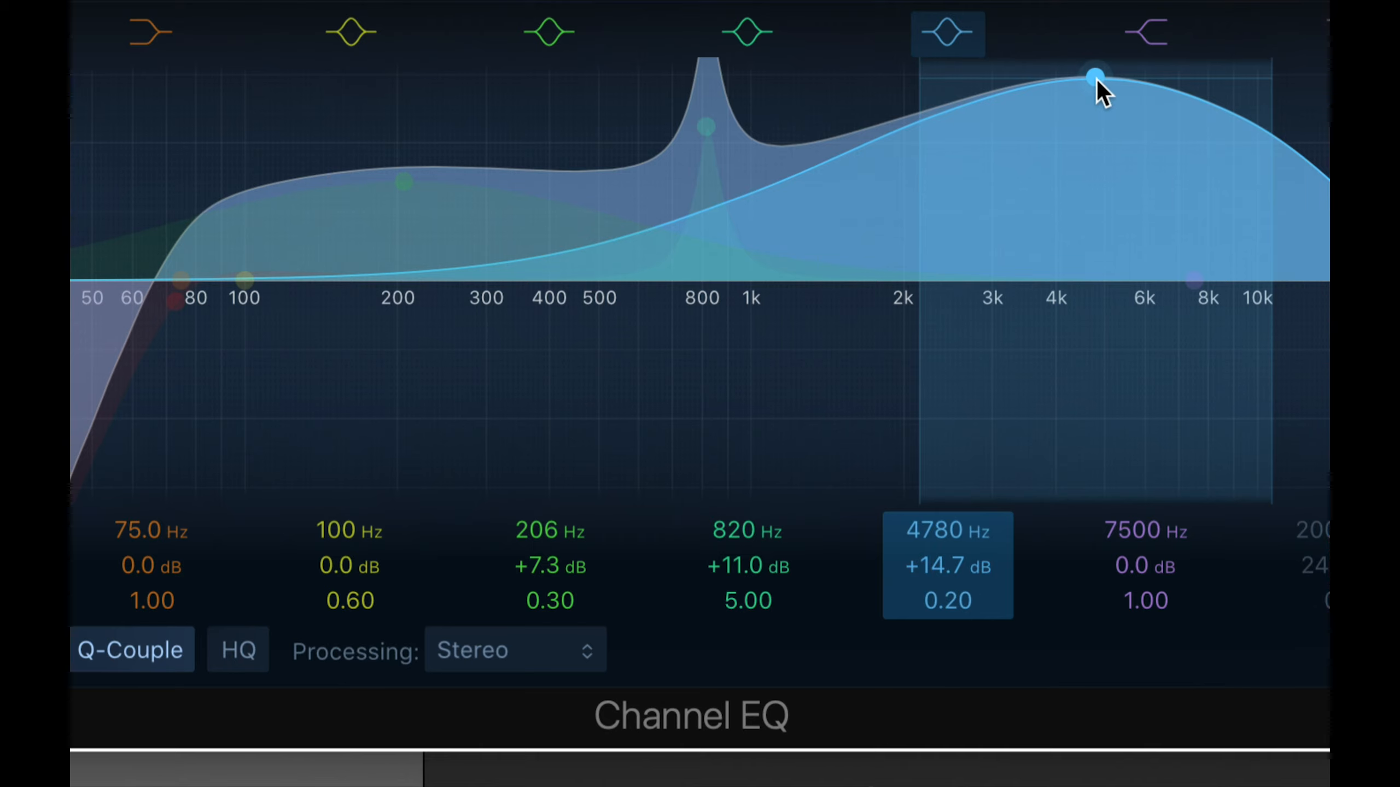
drag(1096, 77, 1019, 76)
drag(688, 131, 706, 93)
key(space)
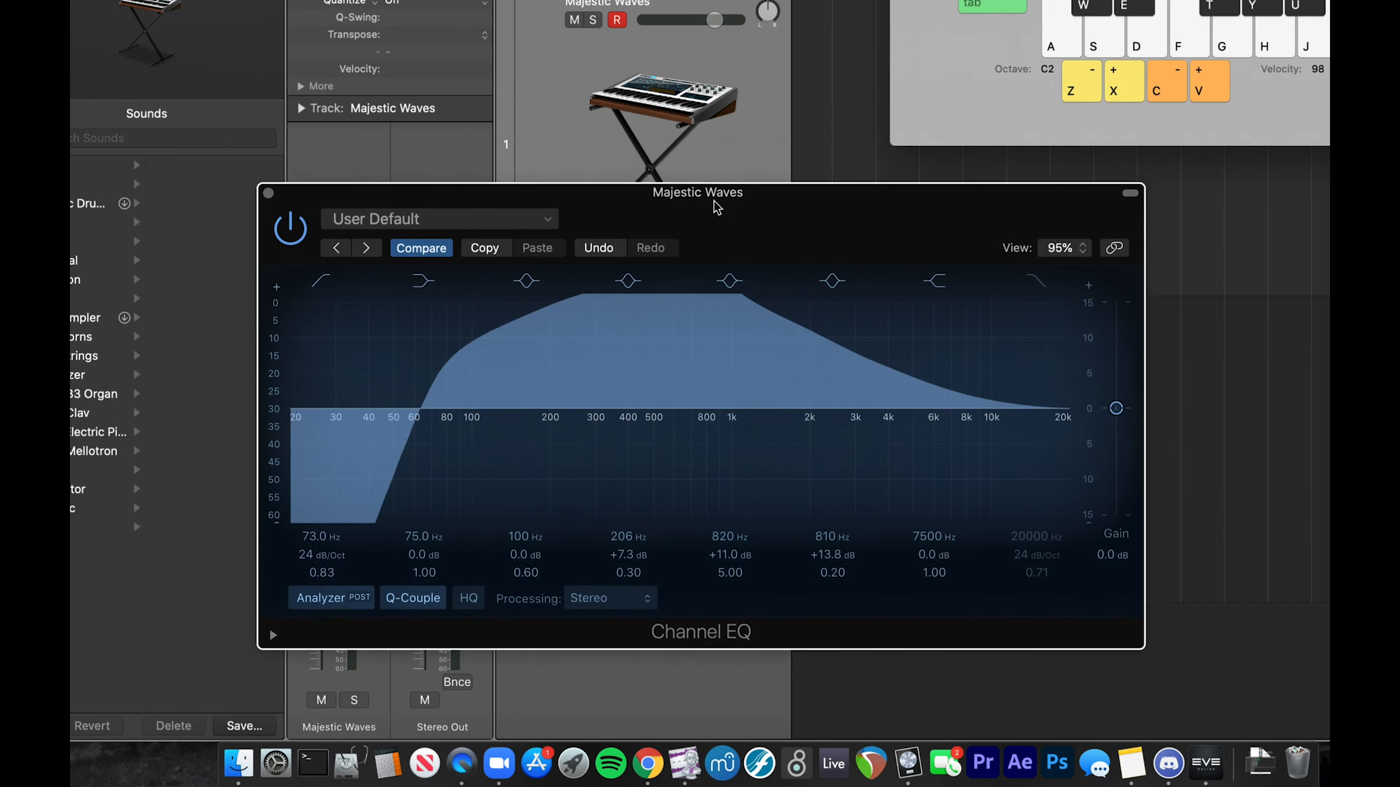
Move the Channel EQ window slightly and load its Acoustic Guitar preset from the 03 Guitar category.
drag(715, 206, 769, 175)
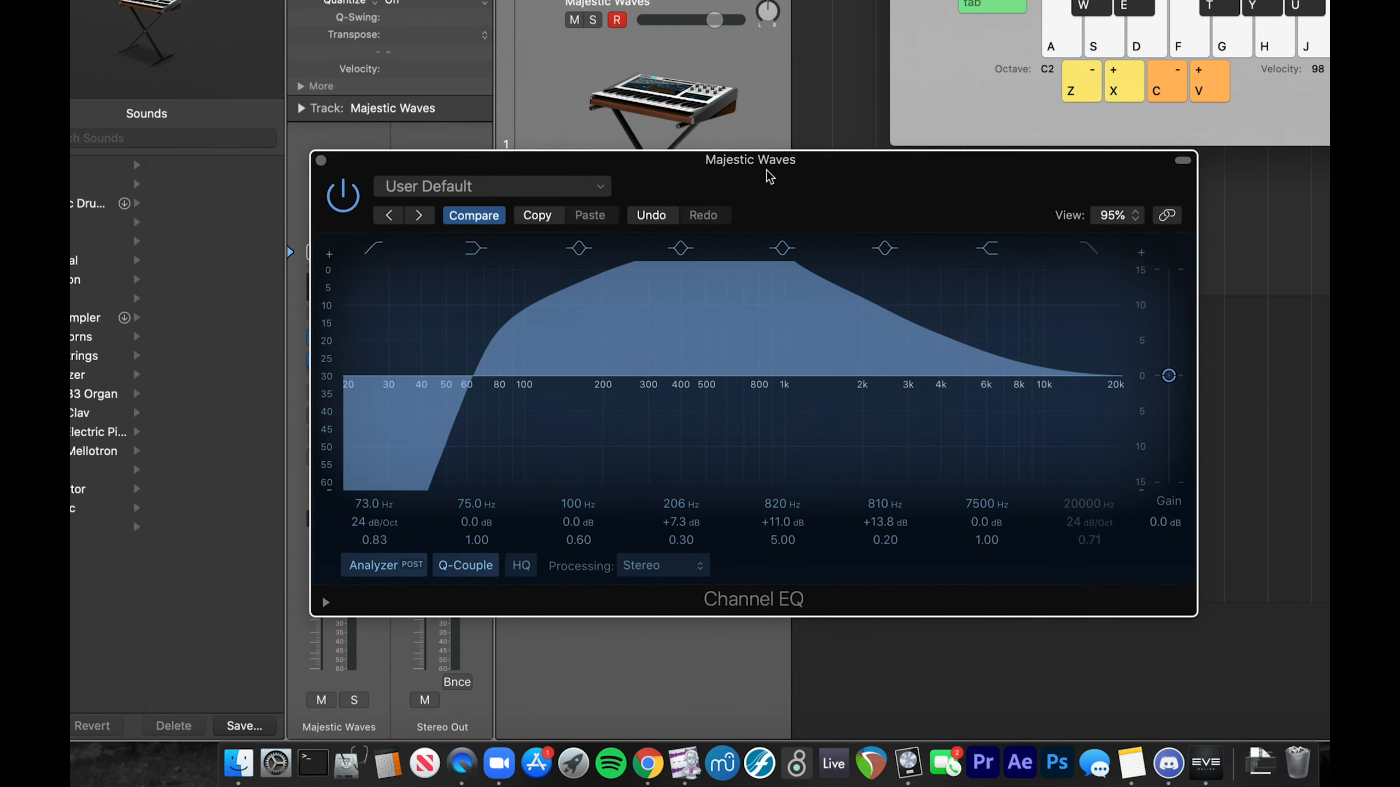
click(444, 188)
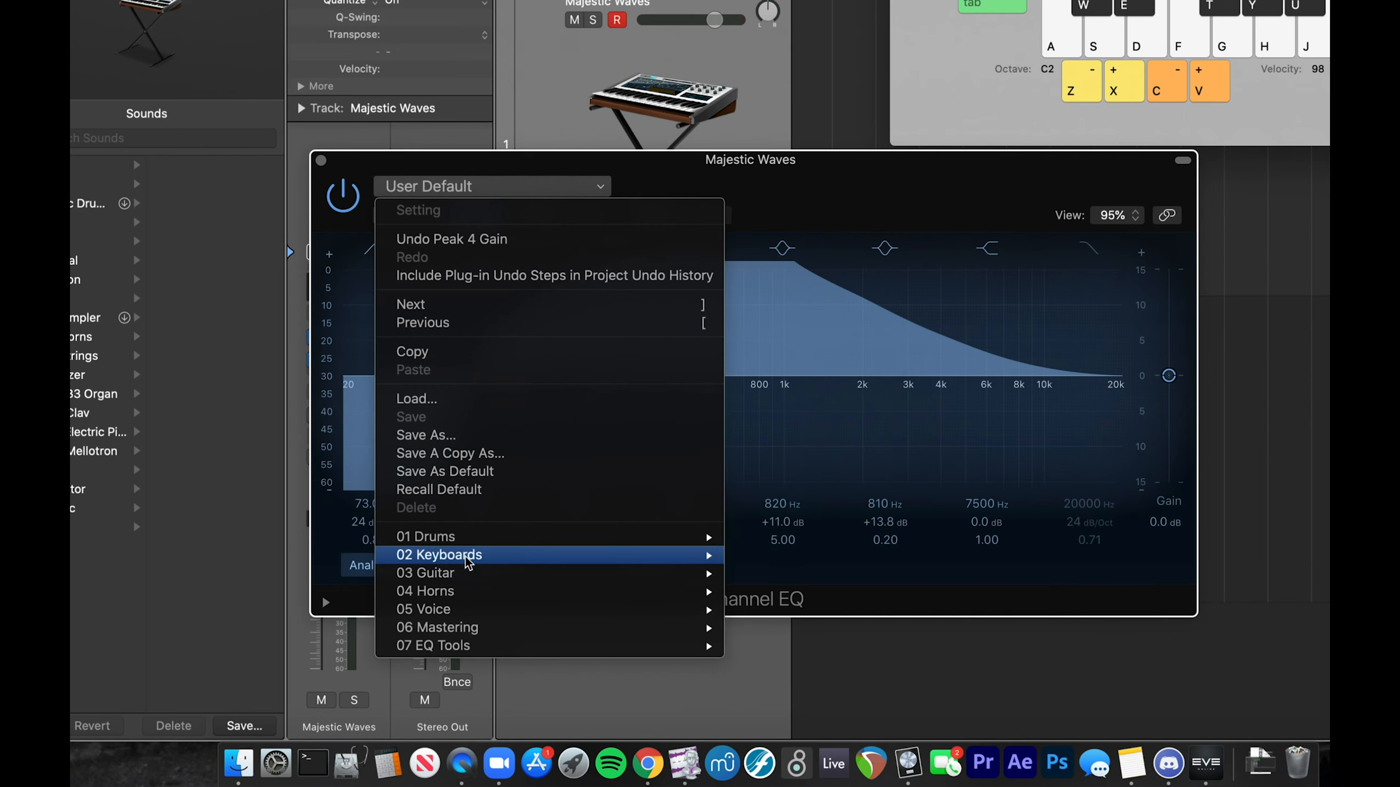
mouse_move(467, 563)
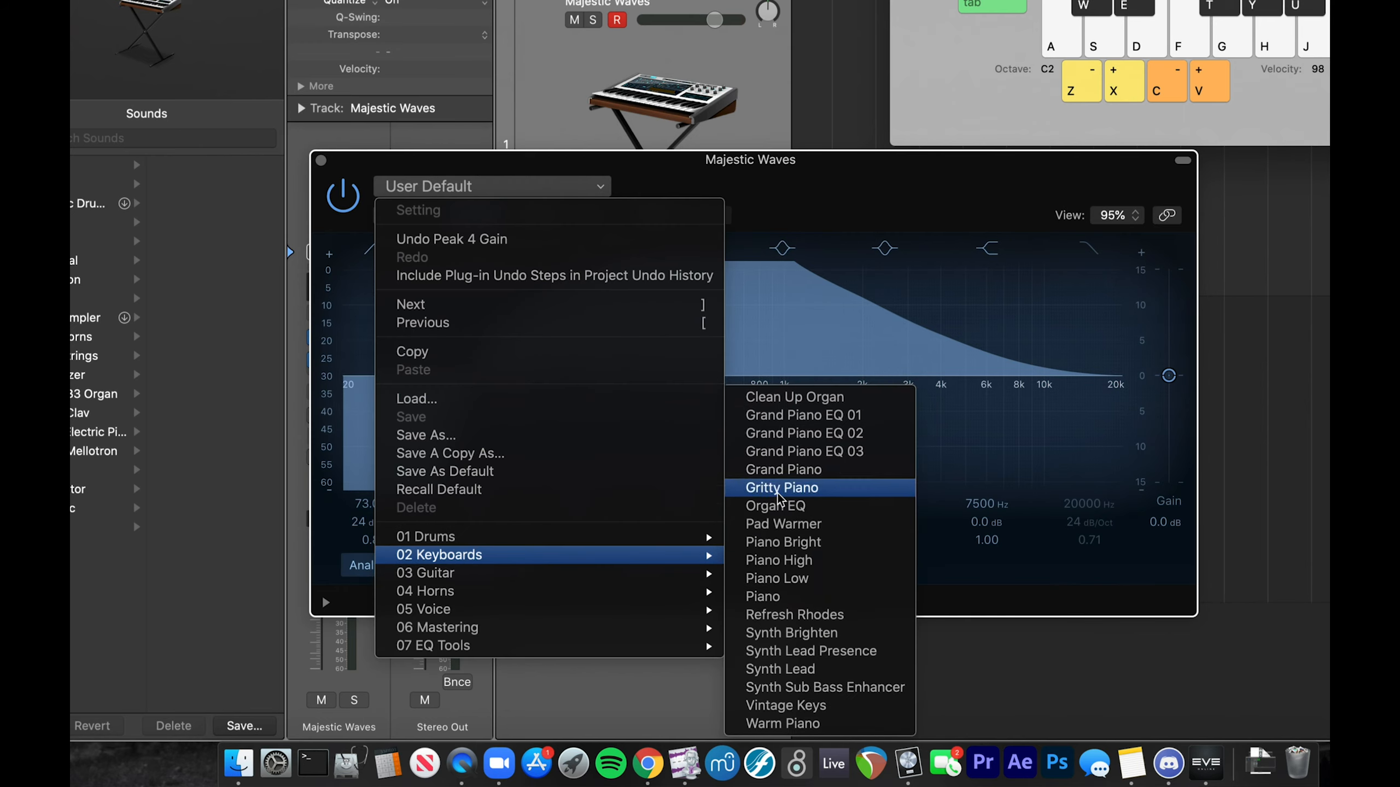
mouse_move(620, 594)
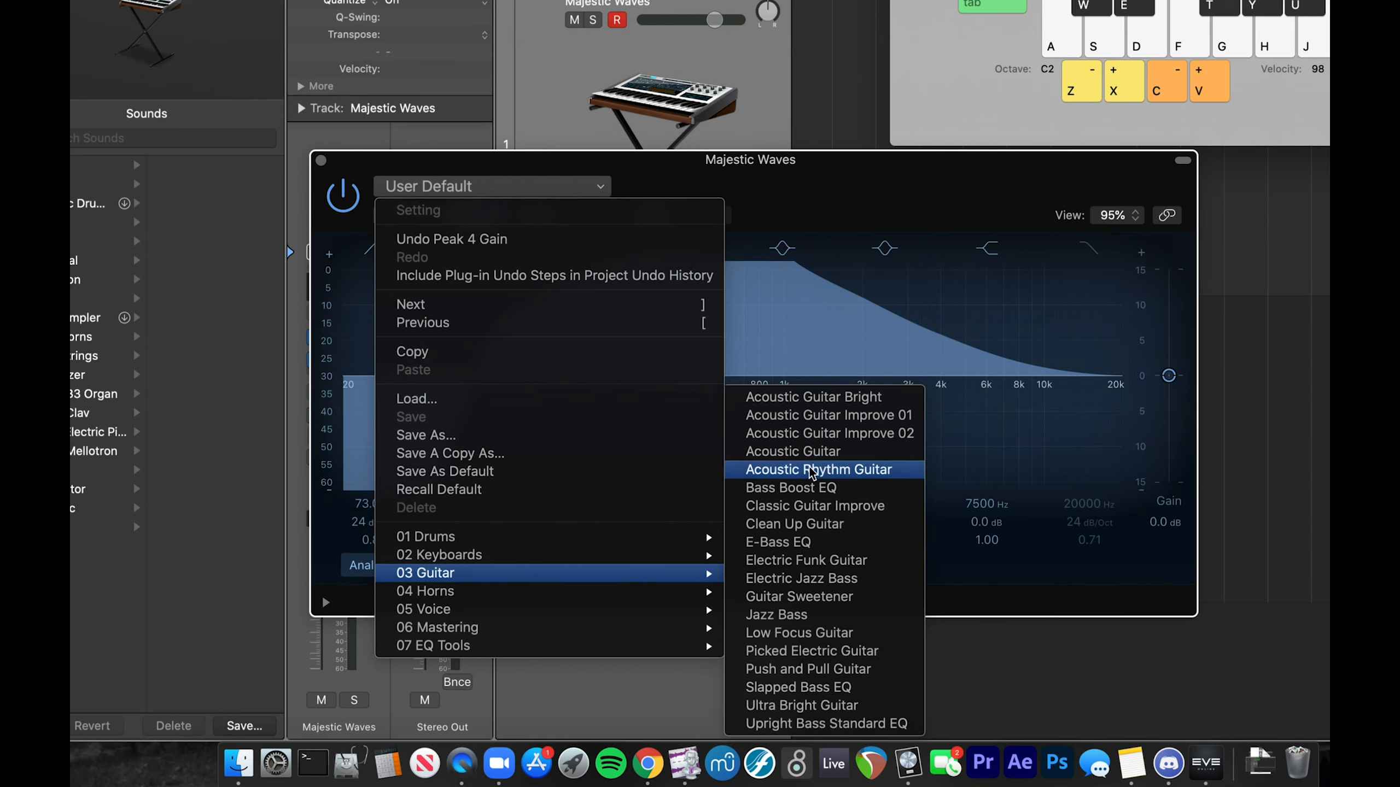
click(806, 451)
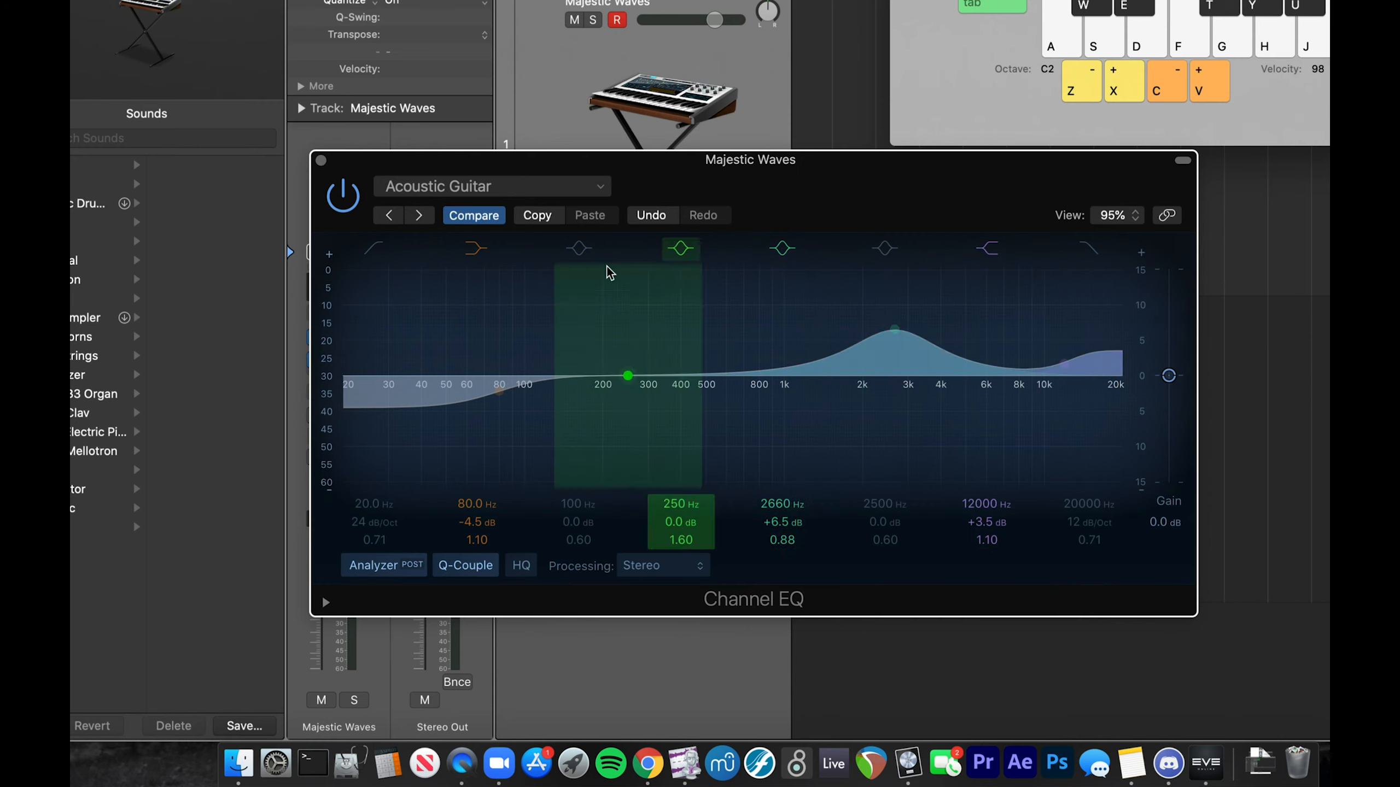
Step forward through the Channel EQ's guitar presets until Push and Pull Guitar is loaded.
click(421, 216)
click(420, 216)
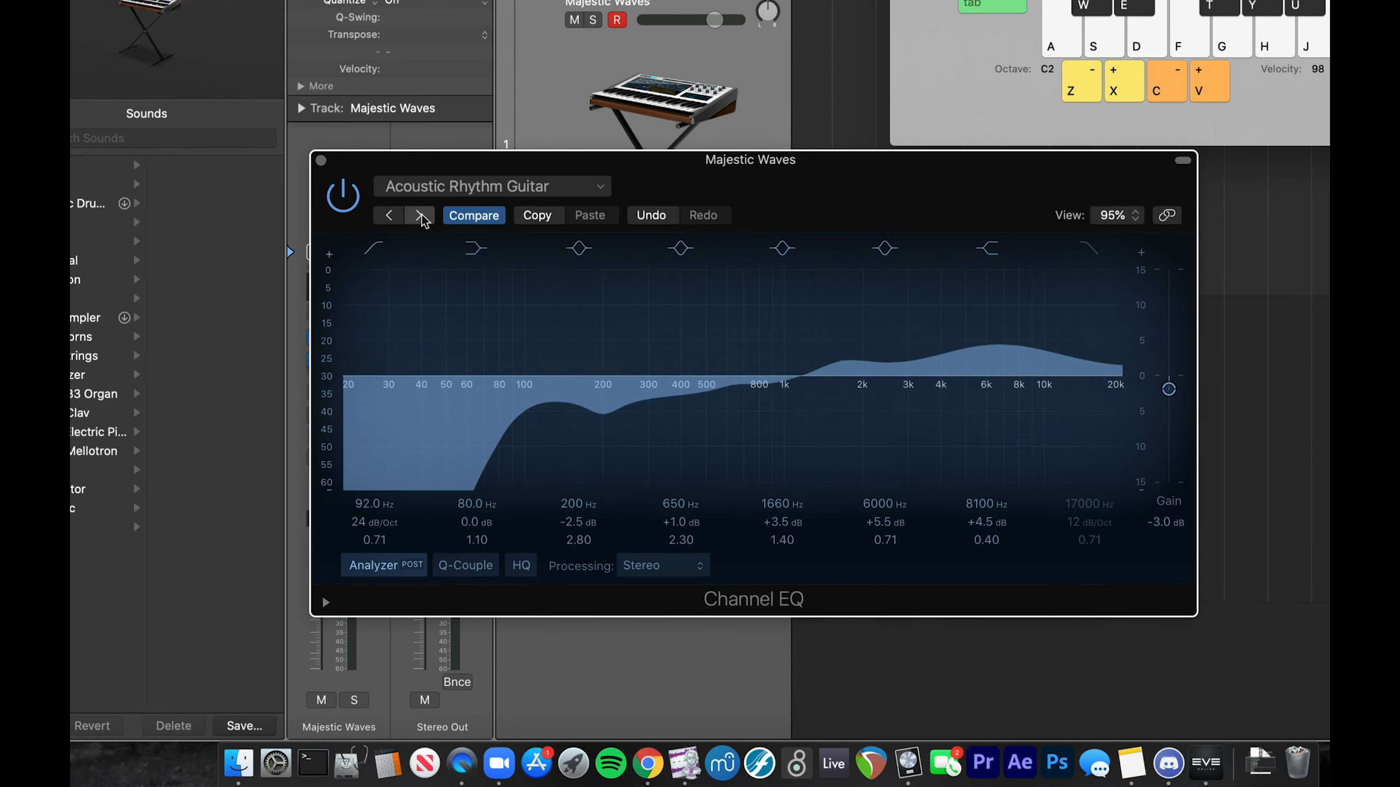
click(421, 216)
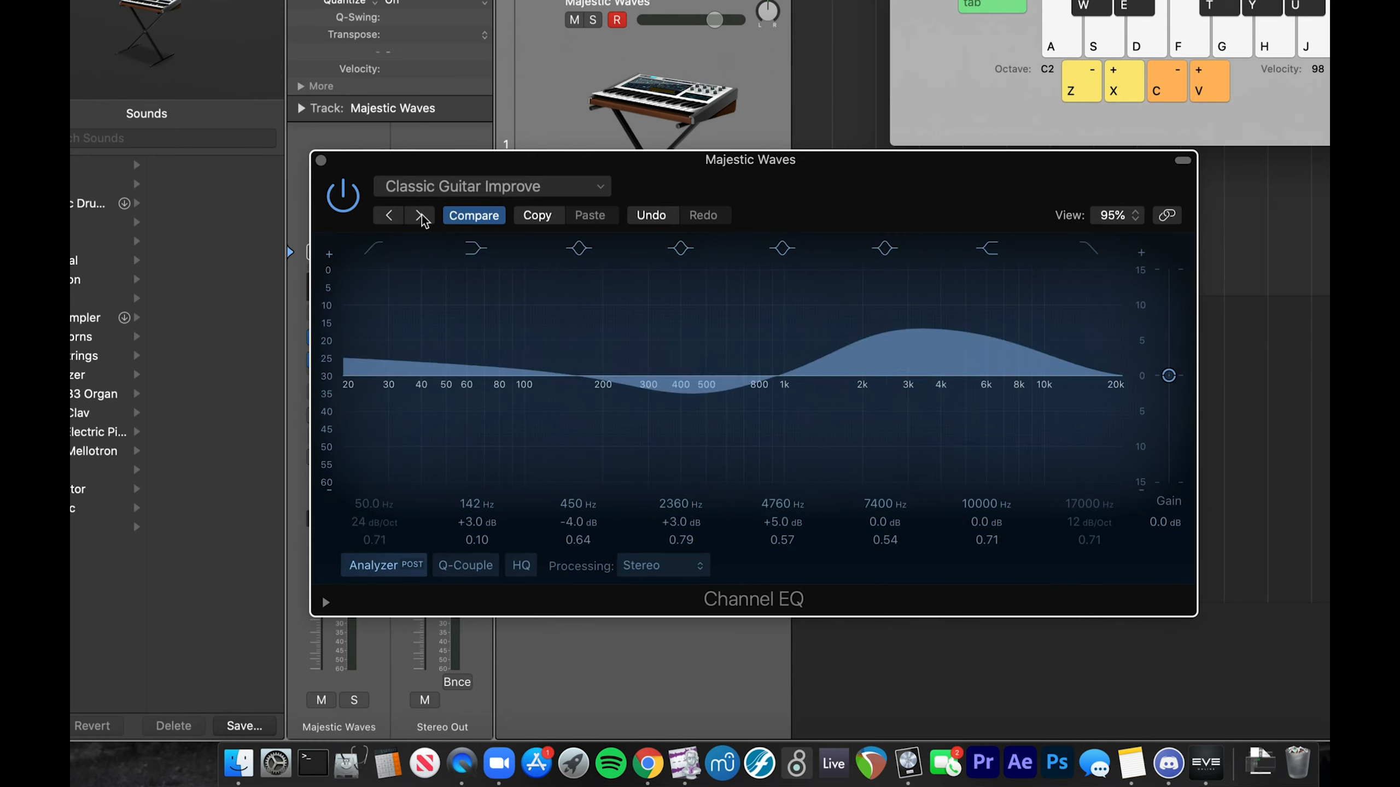
click(420, 216)
click(421, 216)
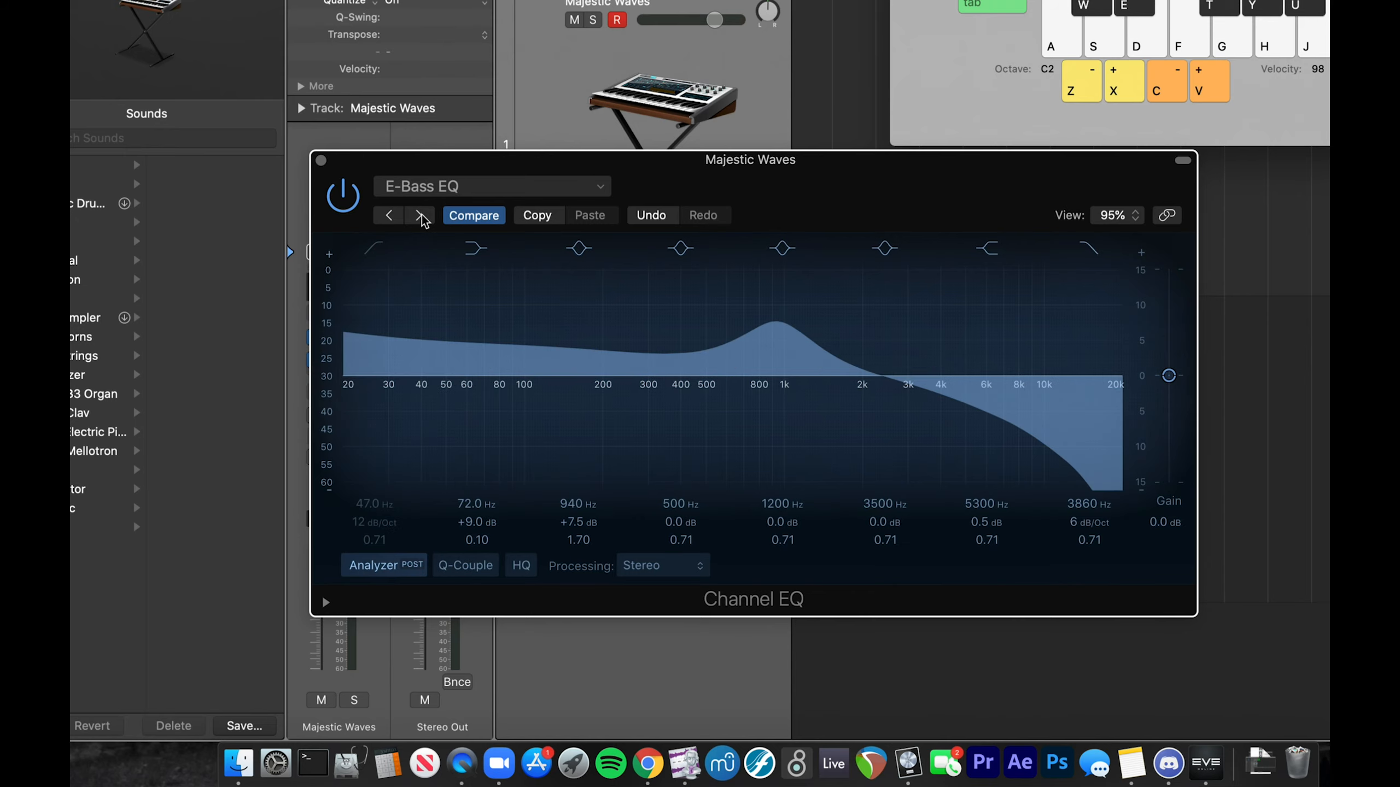
click(420, 216)
click(420, 216)
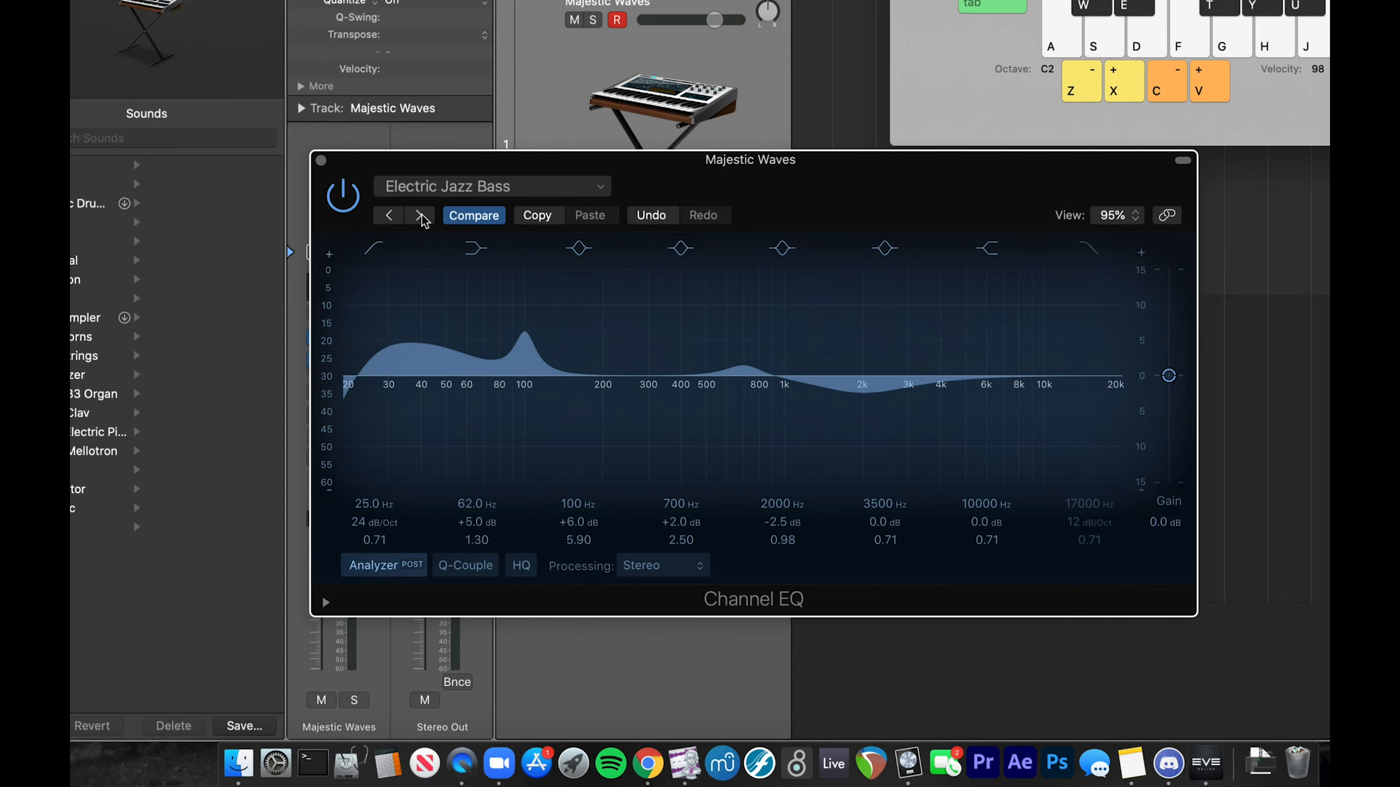
click(420, 216)
click(421, 216)
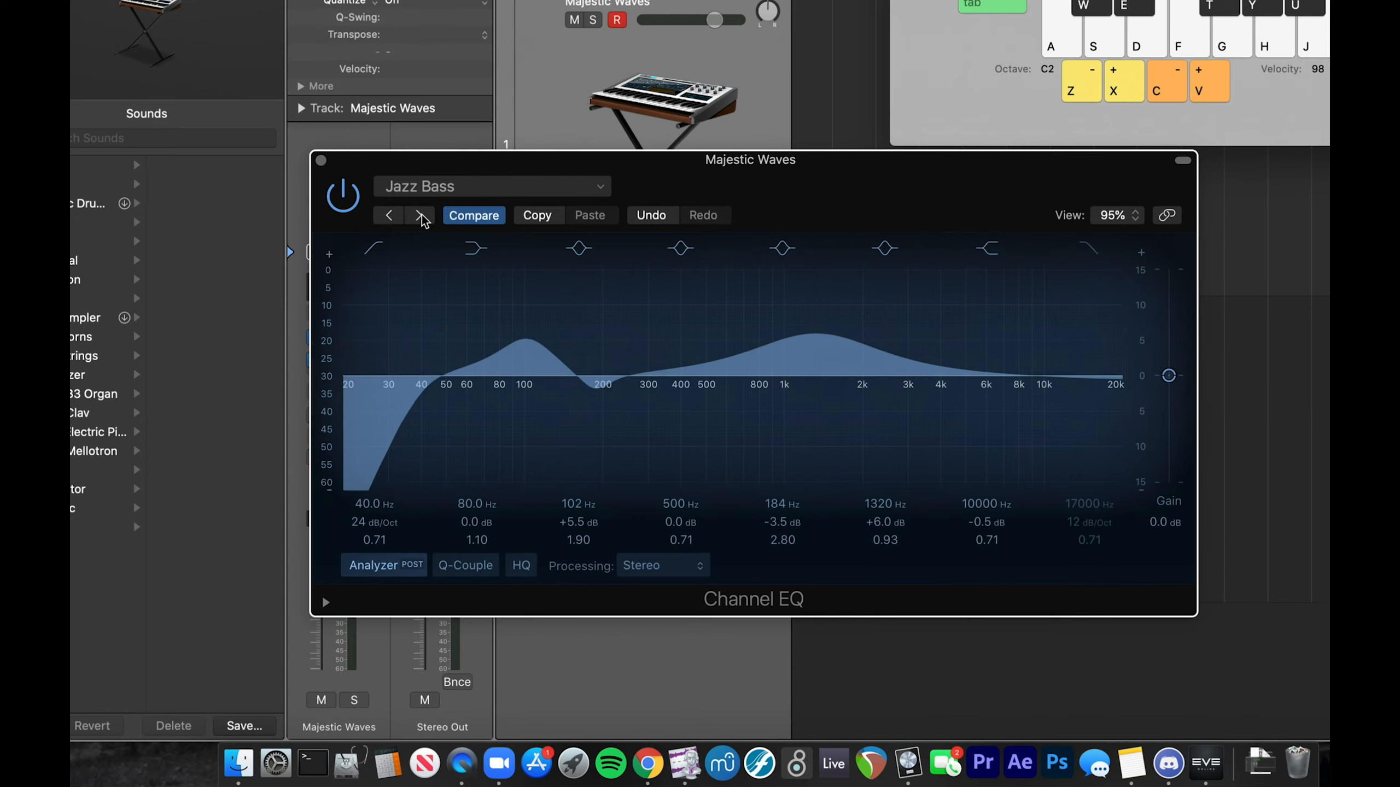
click(420, 216)
click(420, 216)
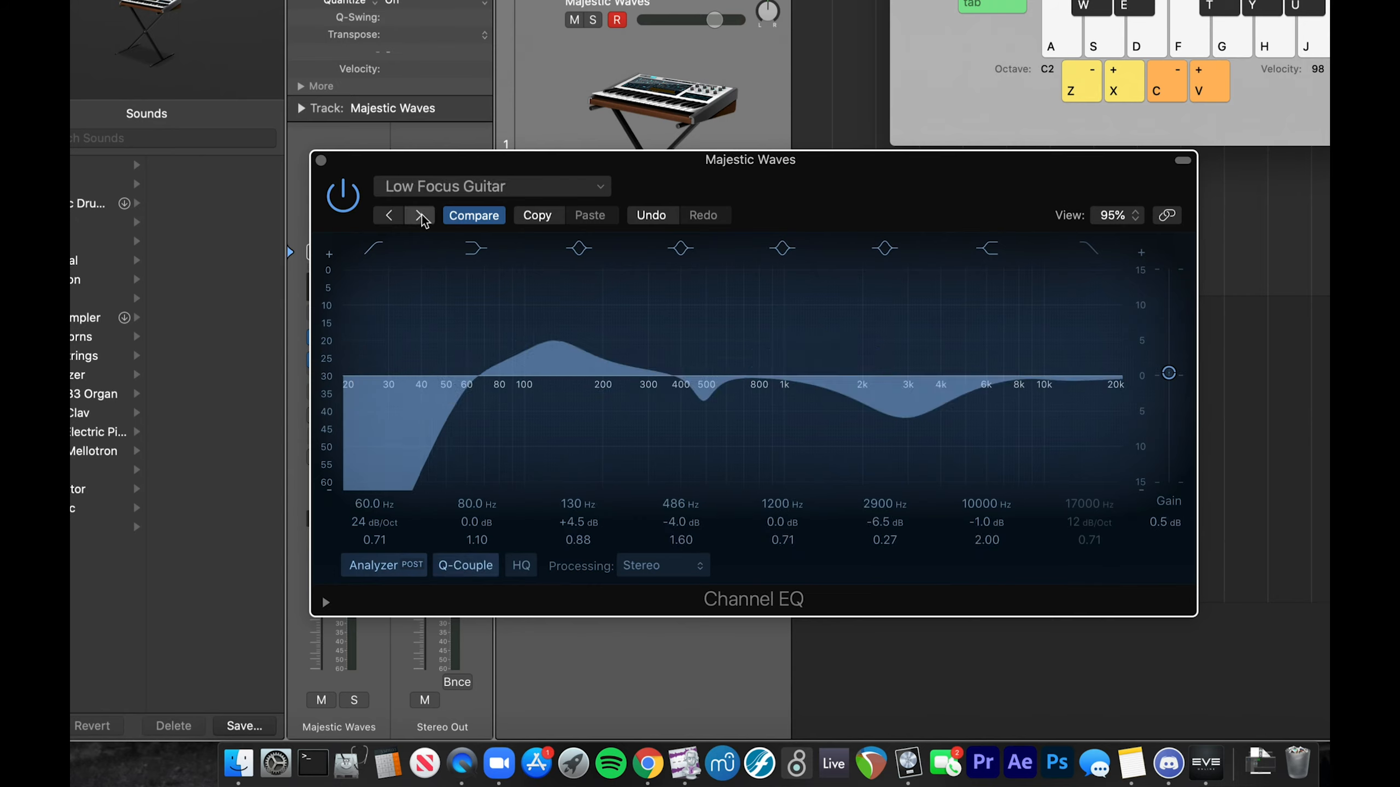
click(421, 216)
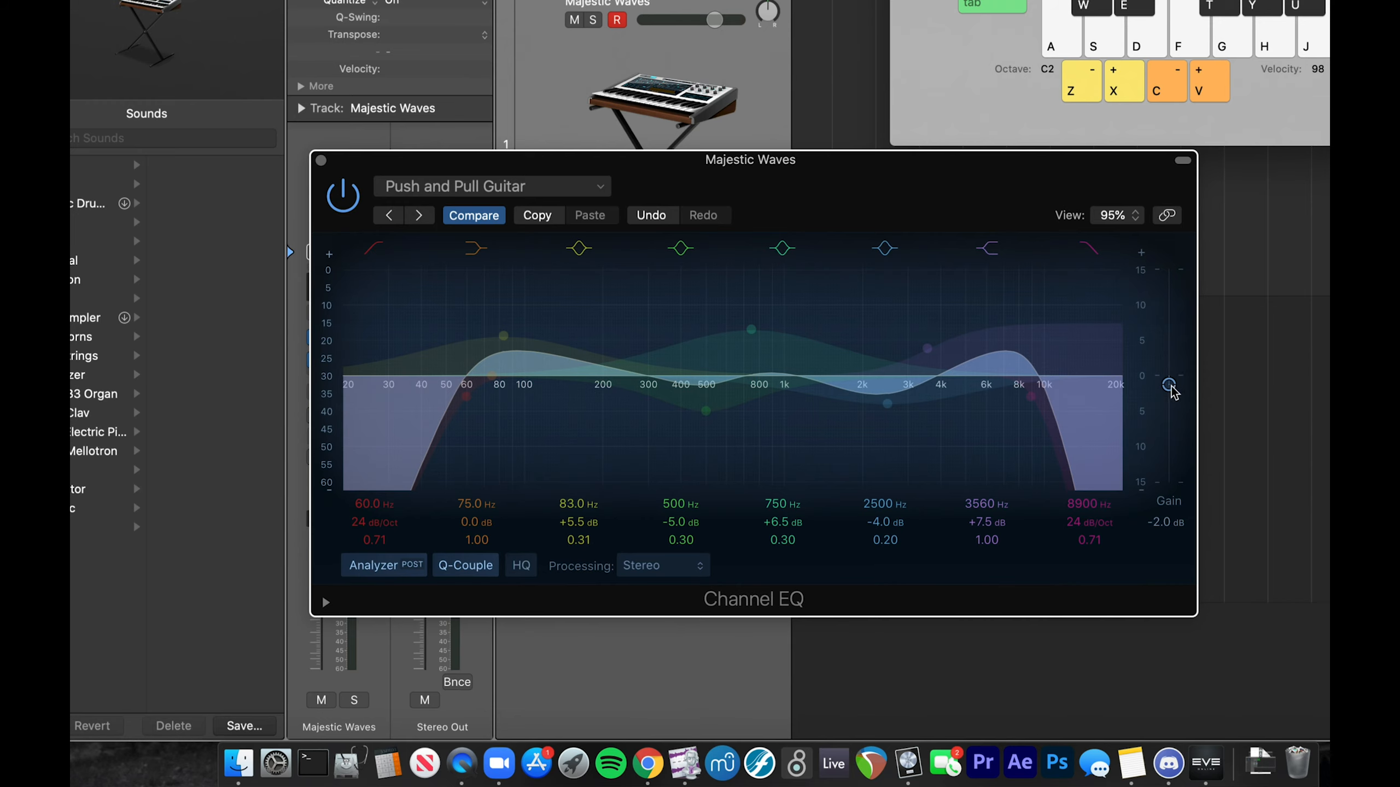
Raise the Channel EQ's overall gain to +10.1 dB and close the plug-in window.
drag(1169, 385, 1169, 336)
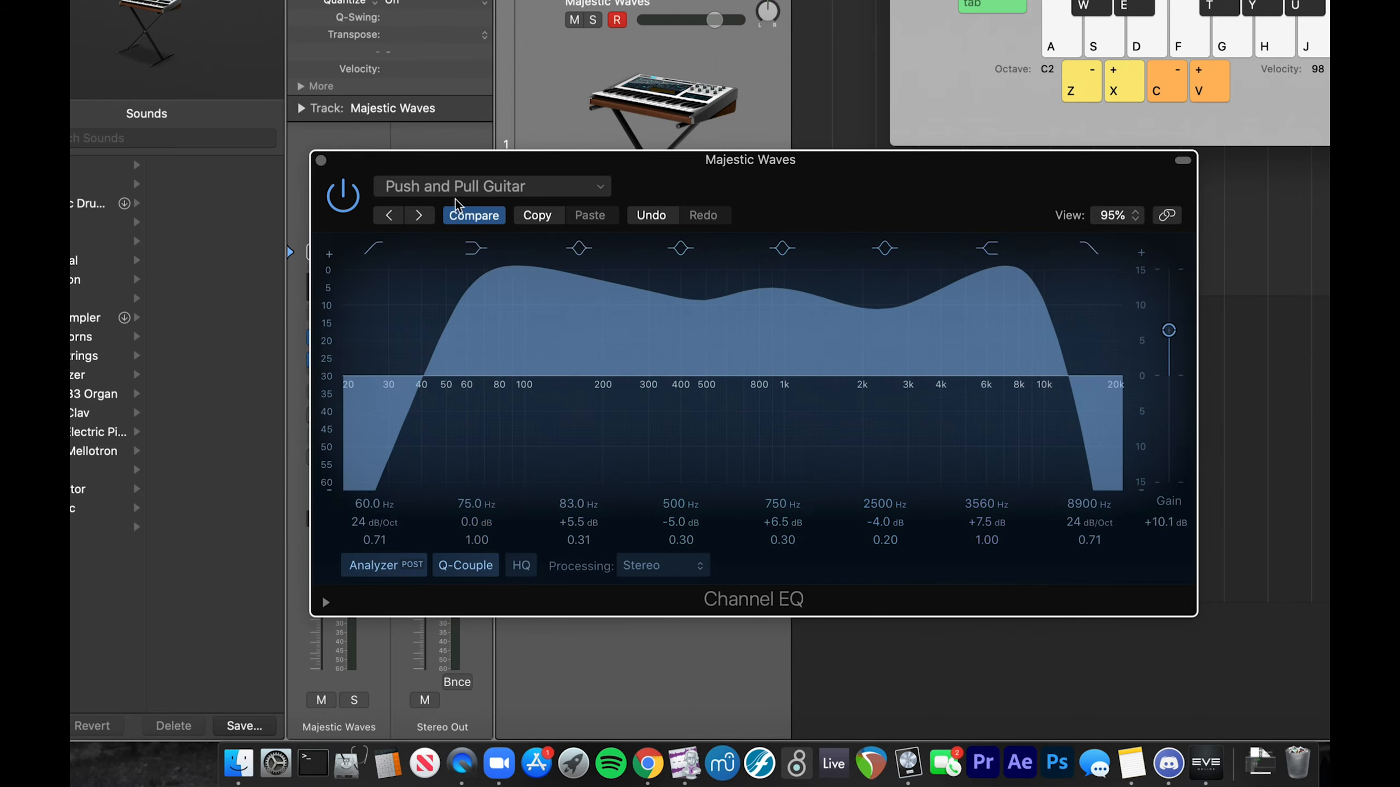
click(321, 161)
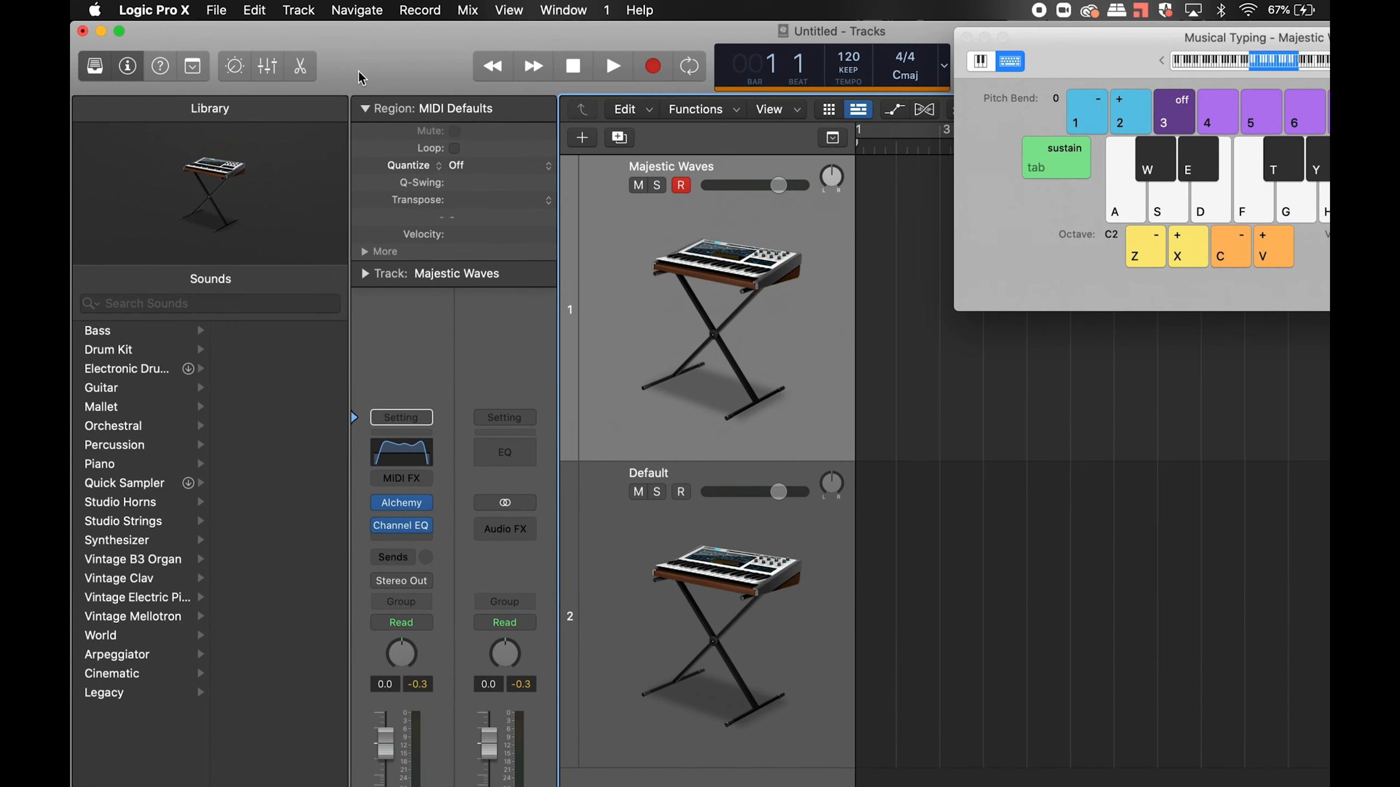
Load the Sugar Hill patch from the Studio Horns 7-Piece Section on the Majestic Waves track and open its Channel EQ.
mouse_move(421, 501)
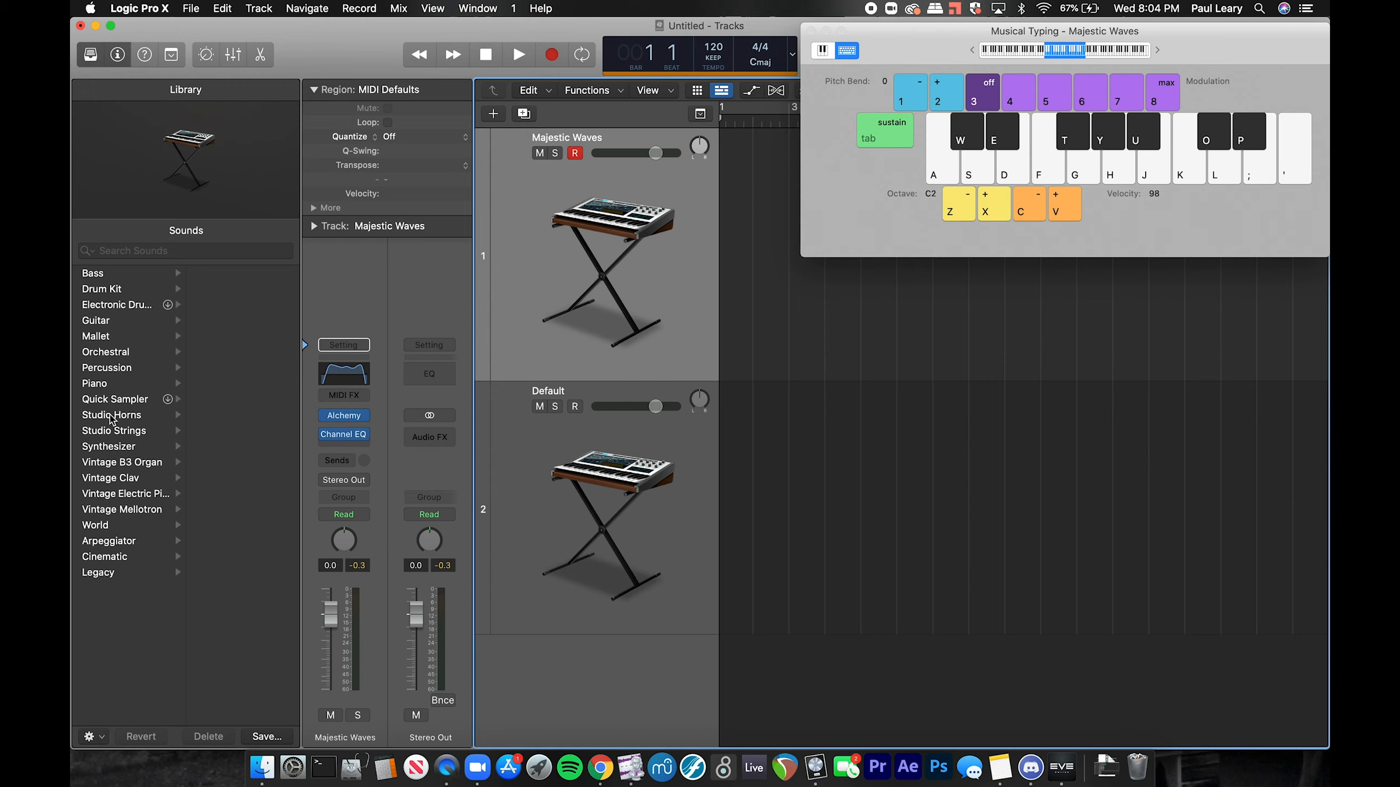
click(112, 420)
click(226, 307)
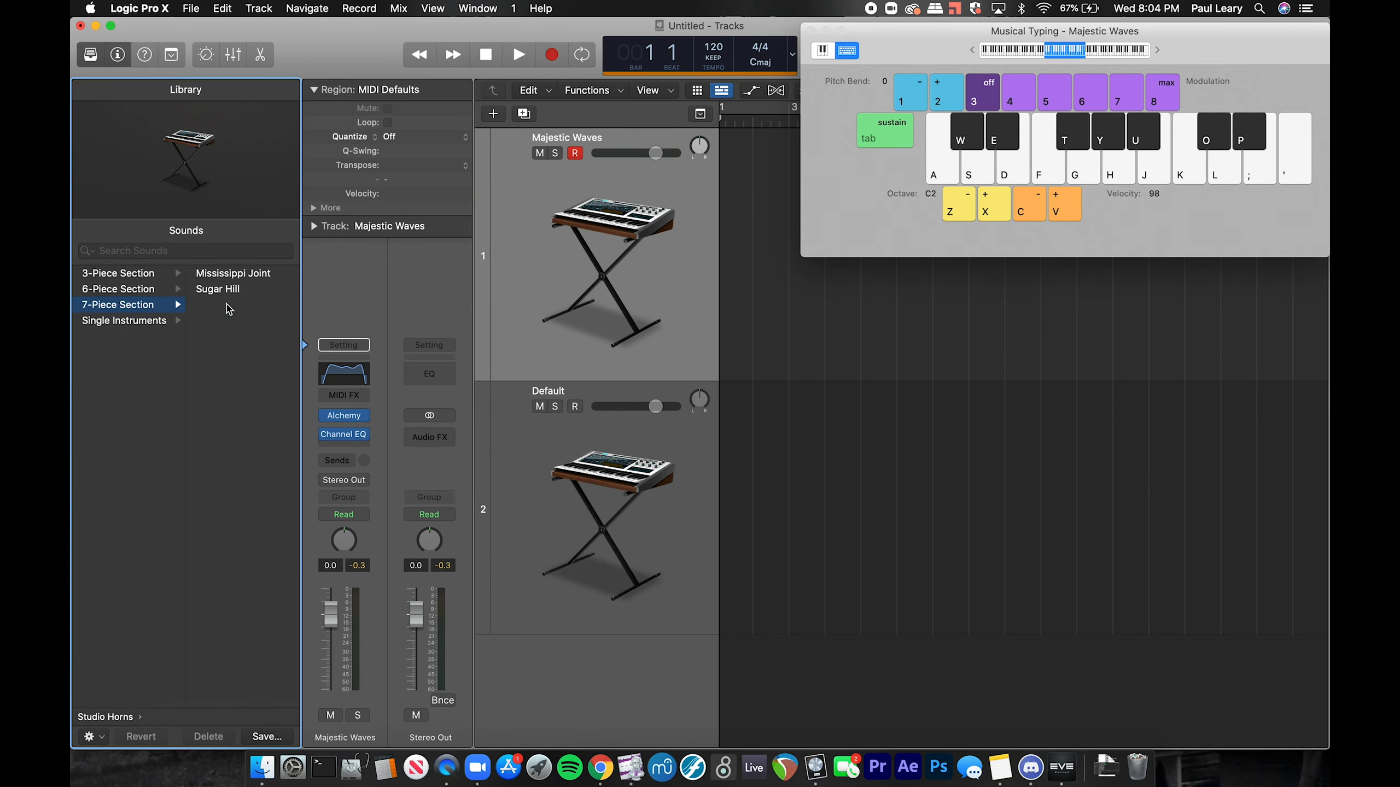
click(223, 292)
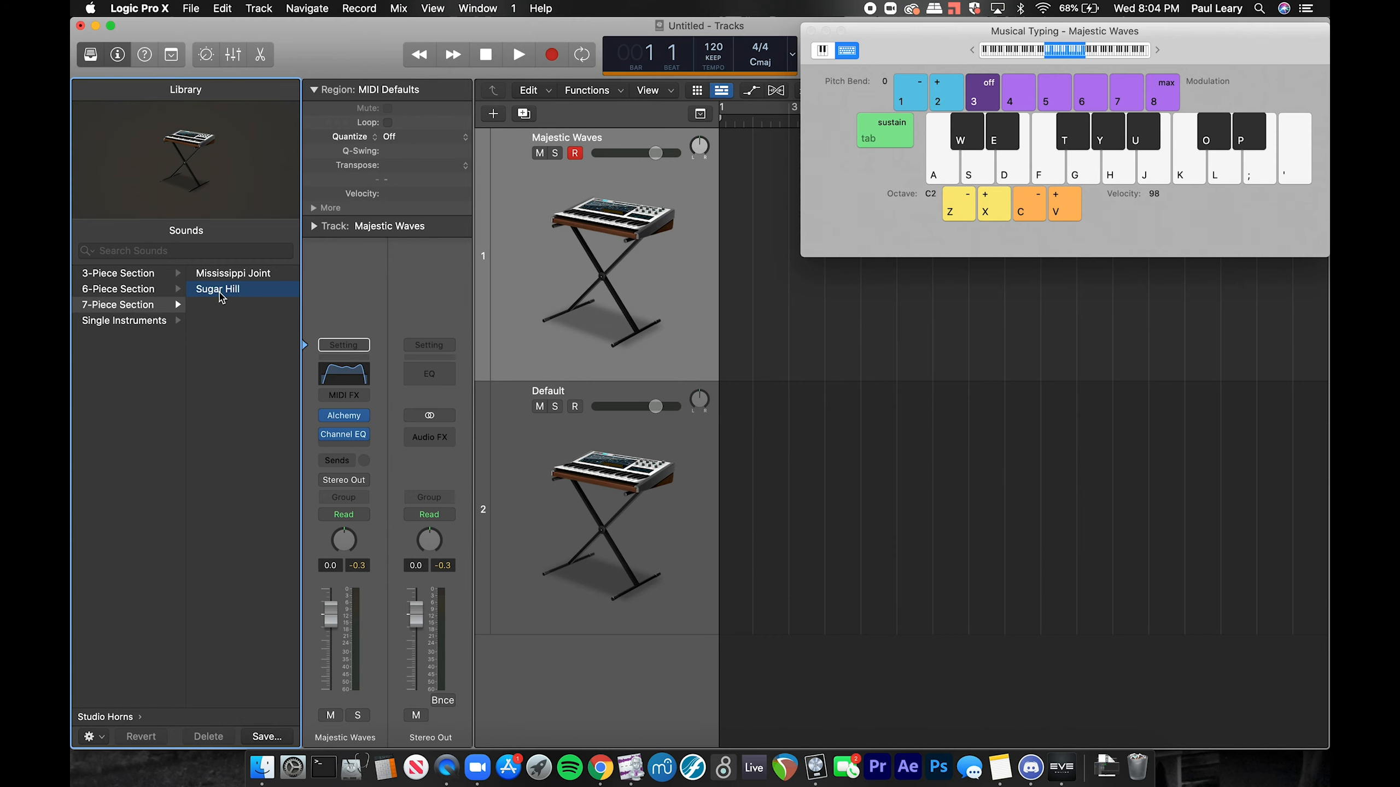
click(346, 318)
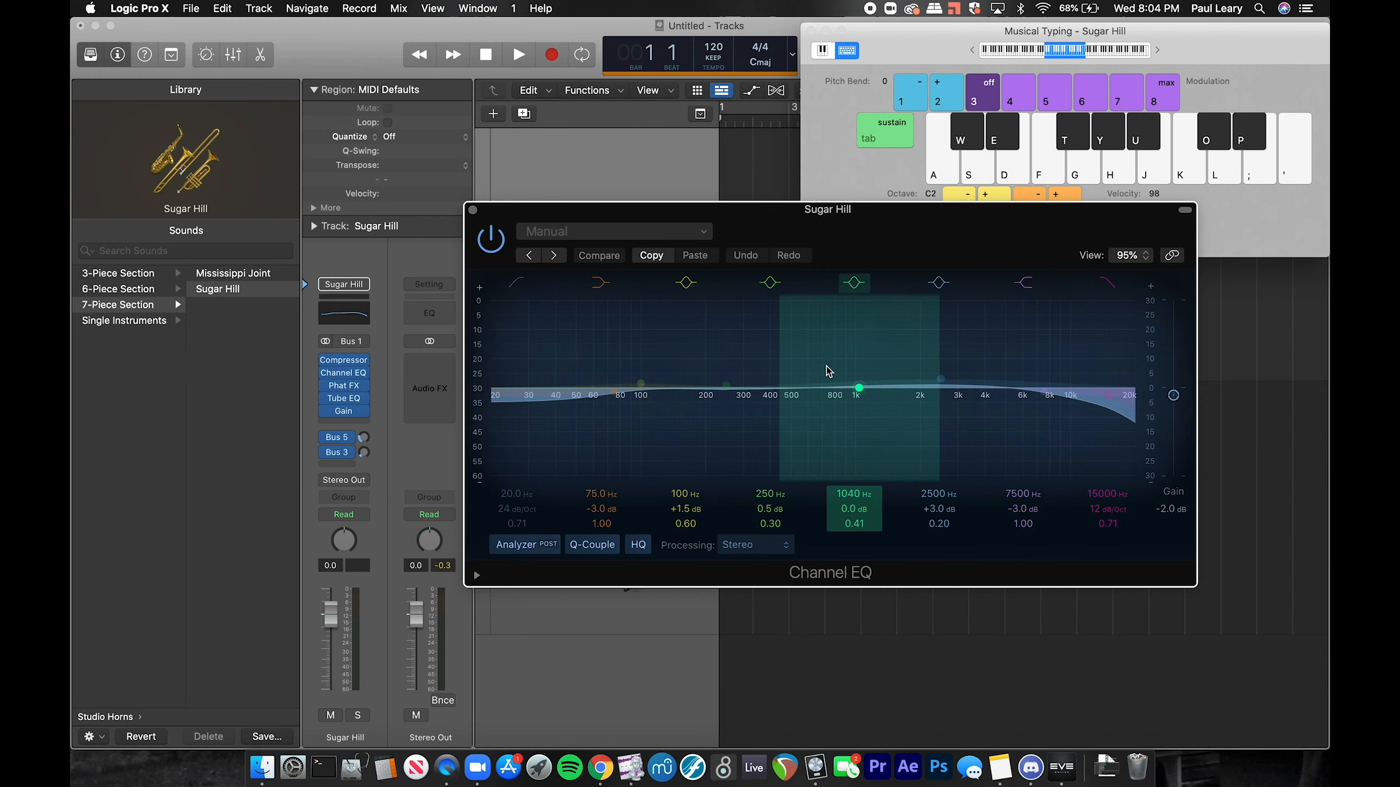
Boost the Channel EQ's 1000 Hz band to +13.8 dB and close the plug-in window.
drag(859, 389, 859, 342)
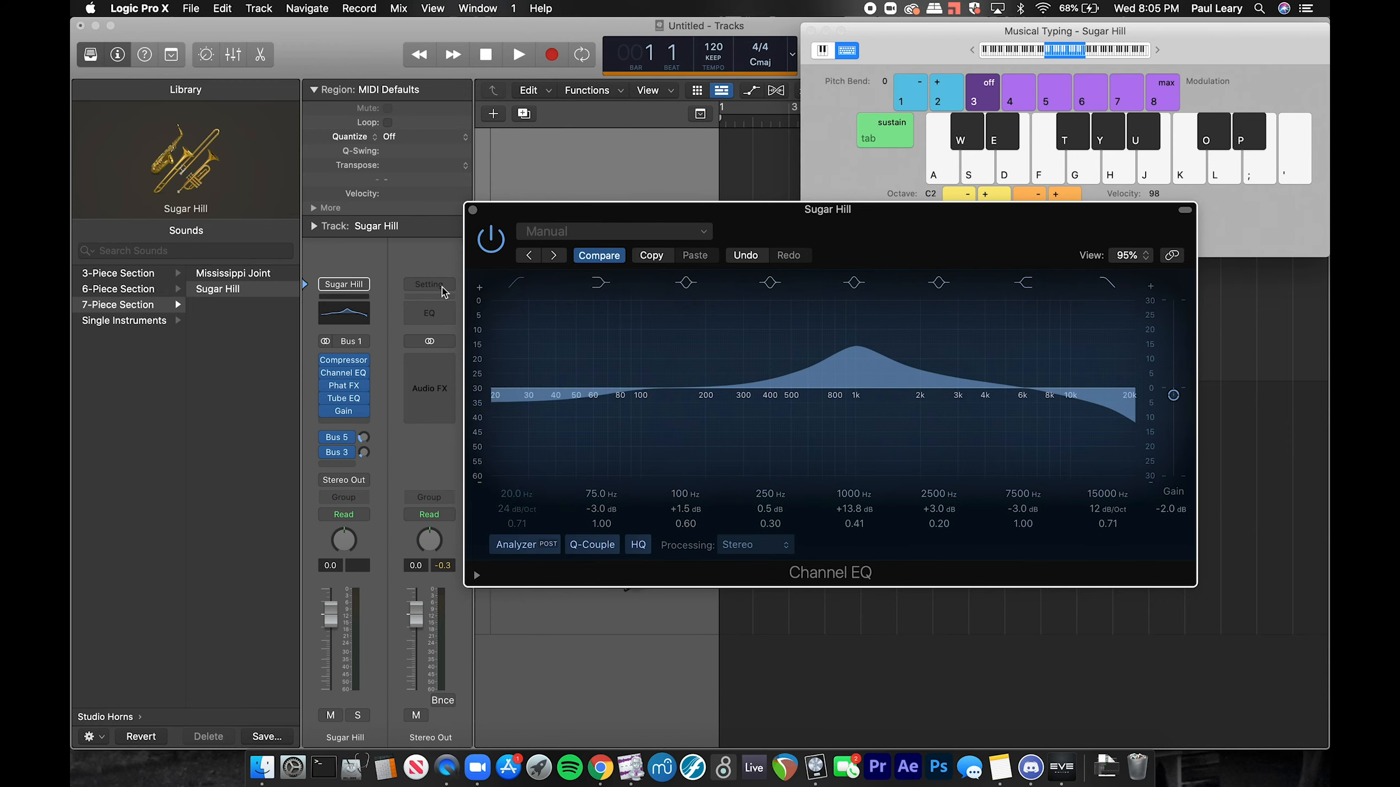
click(472, 211)
mouse_move(344, 380)
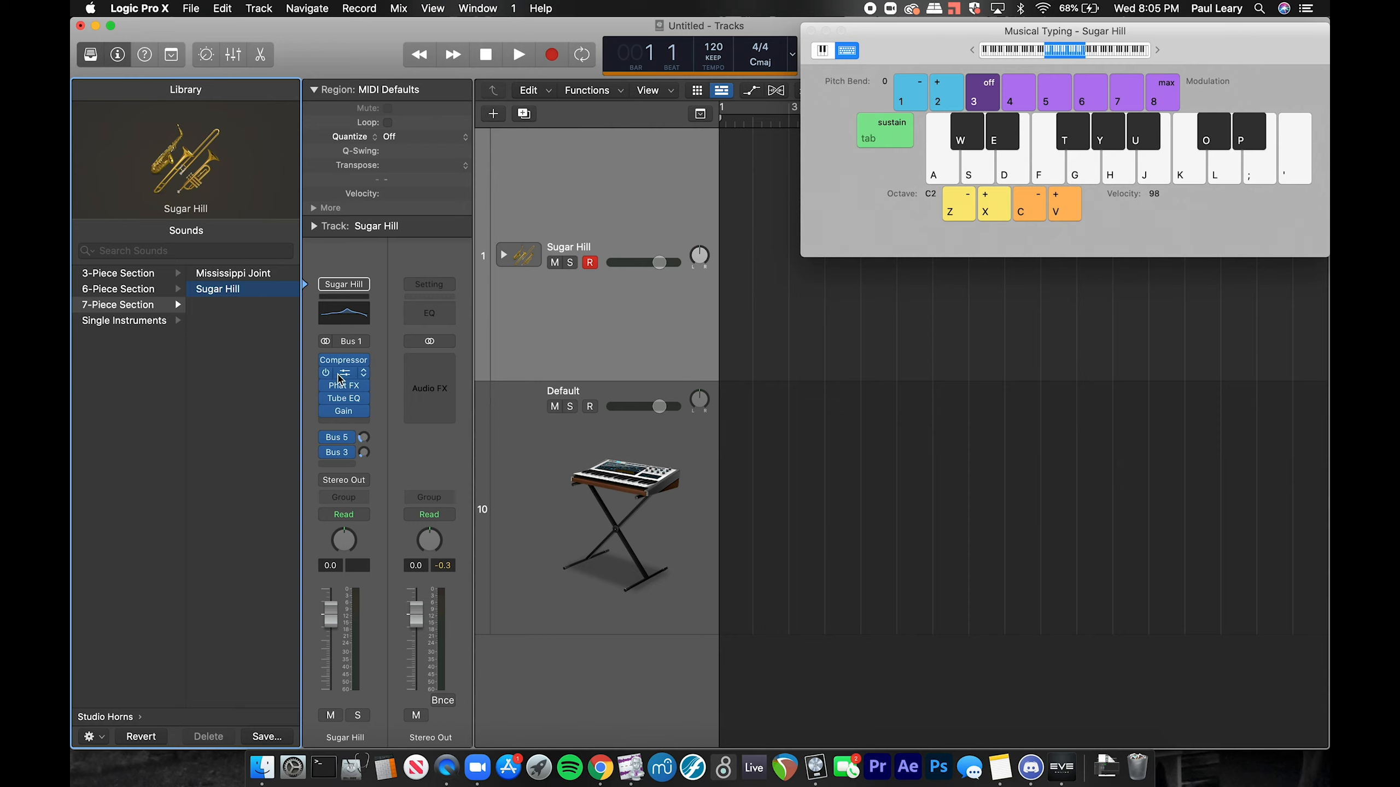
Audition the edited Sugar Hill patch by playing a few notes with Musical Typing.
scroll(153, 425, left, 5)
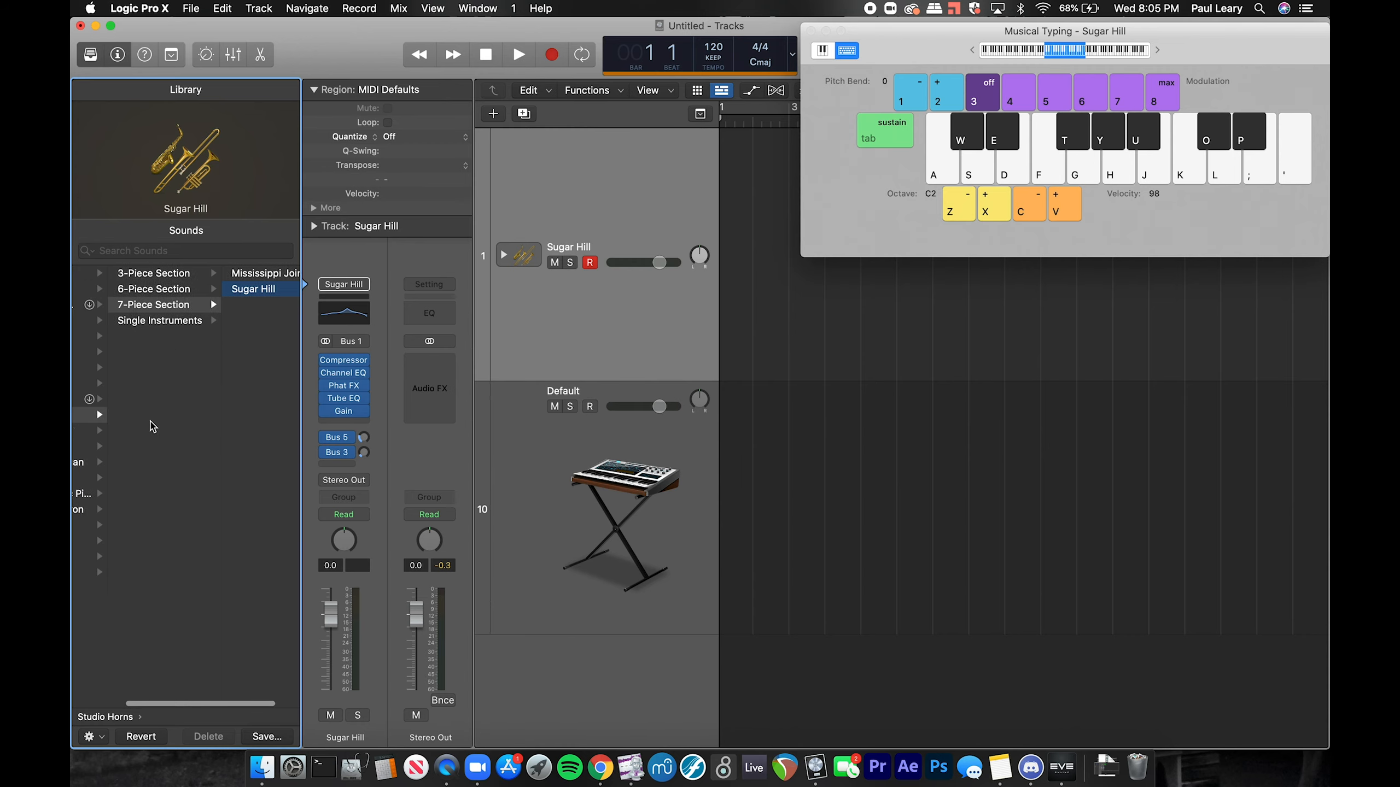
key(super+k)
key(f)
key(super+k)
key(f)
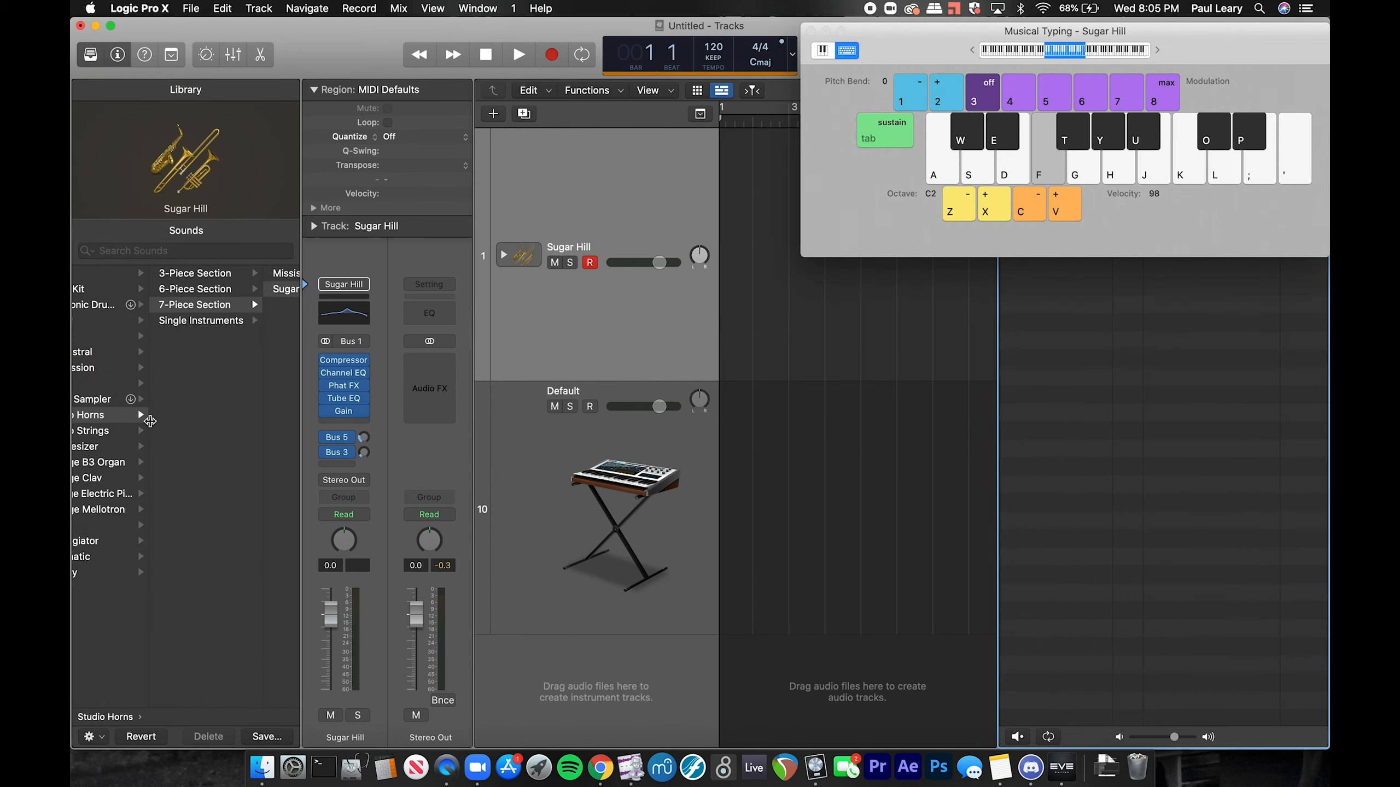
key(s)
key(f)
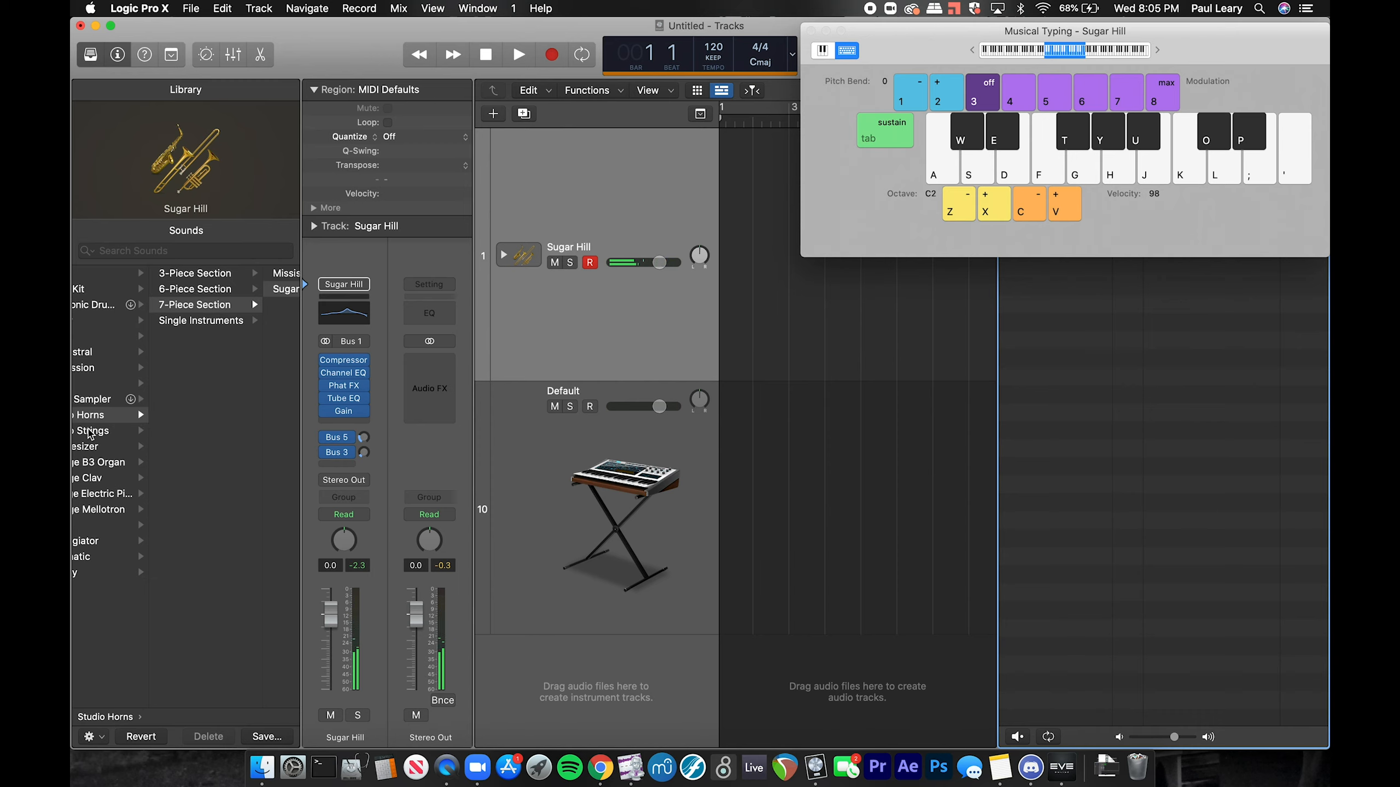
Try the Liquid Breath Flute and Lyrical Synth patches from the Synthesizer library's Lead category, playing a few notes on Lyrical Synth.
scroll(115, 468, left, 3)
click(110, 449)
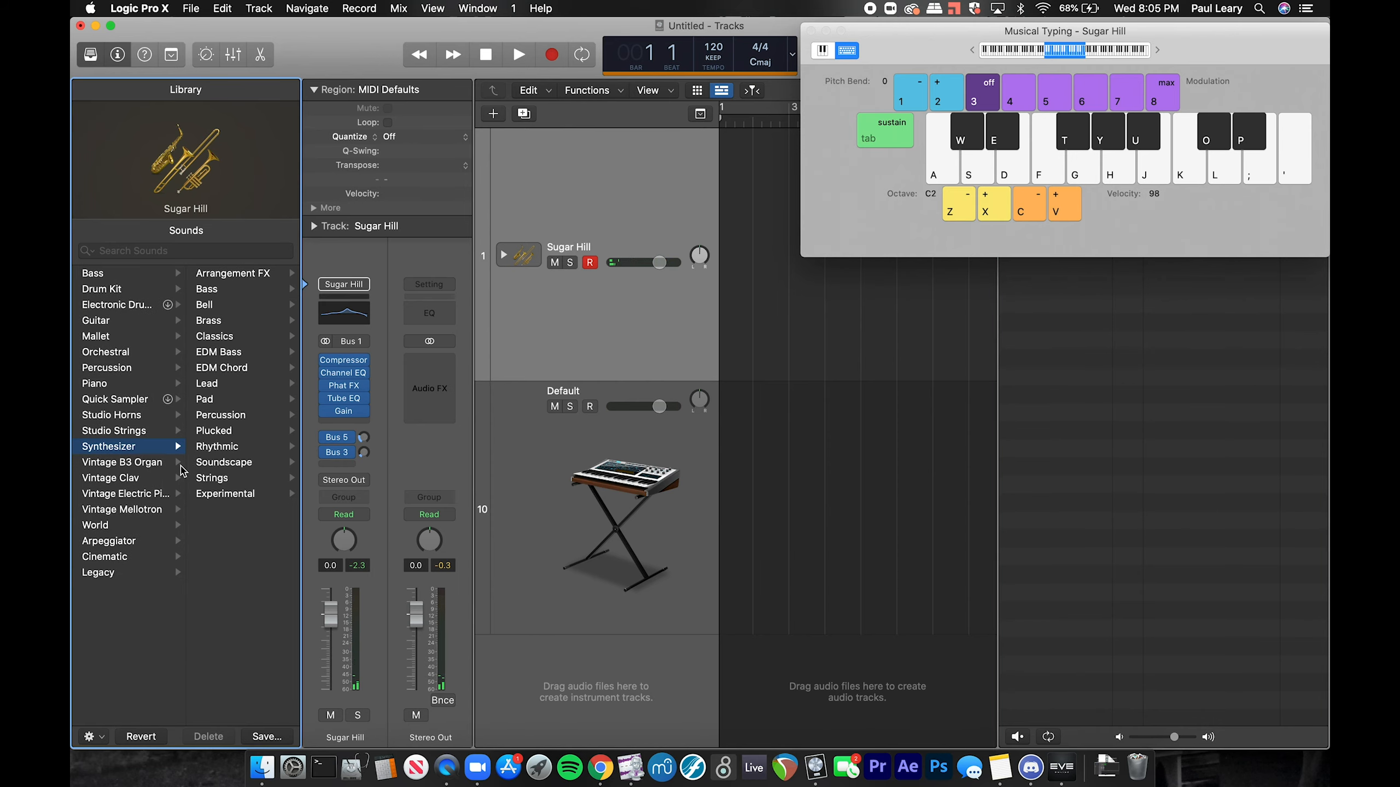
click(207, 383)
click(218, 507)
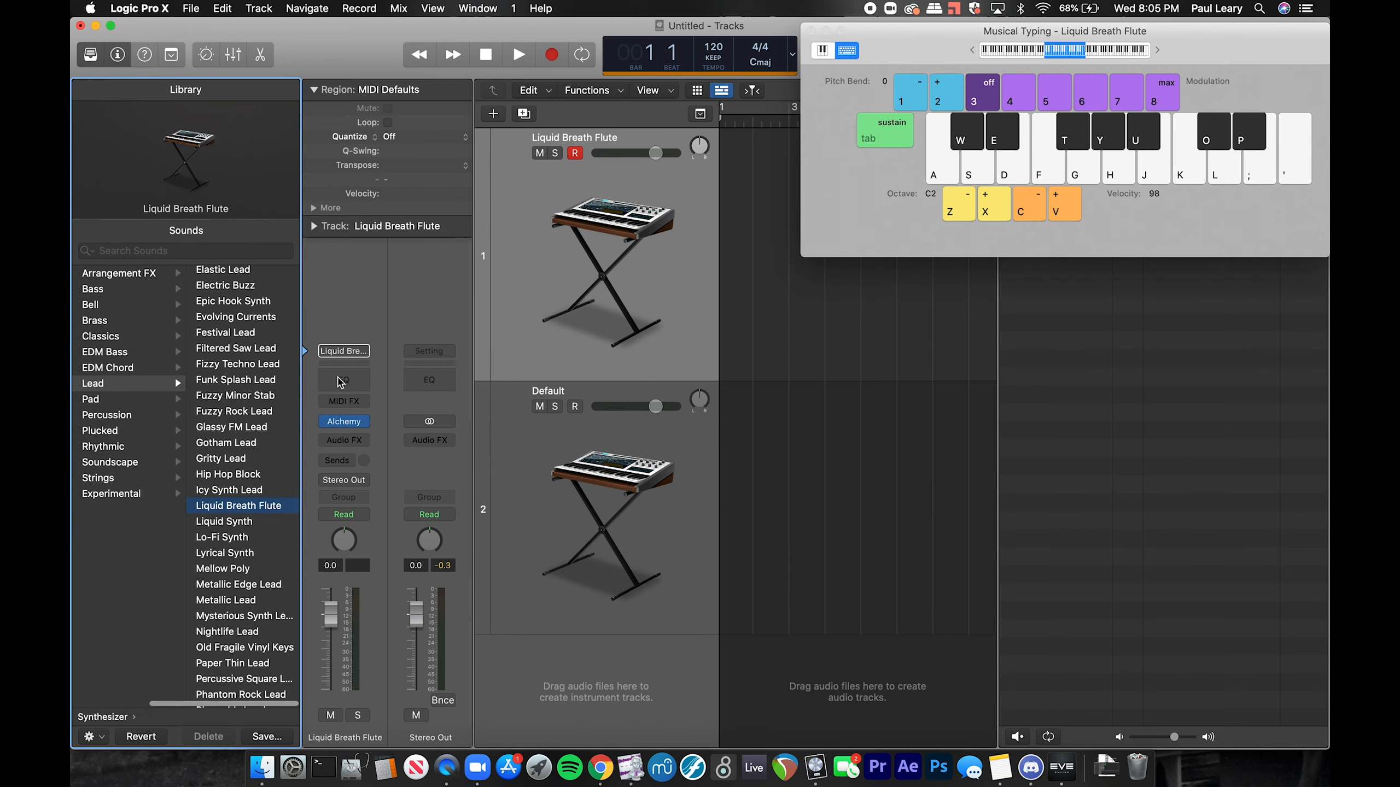
click(226, 554)
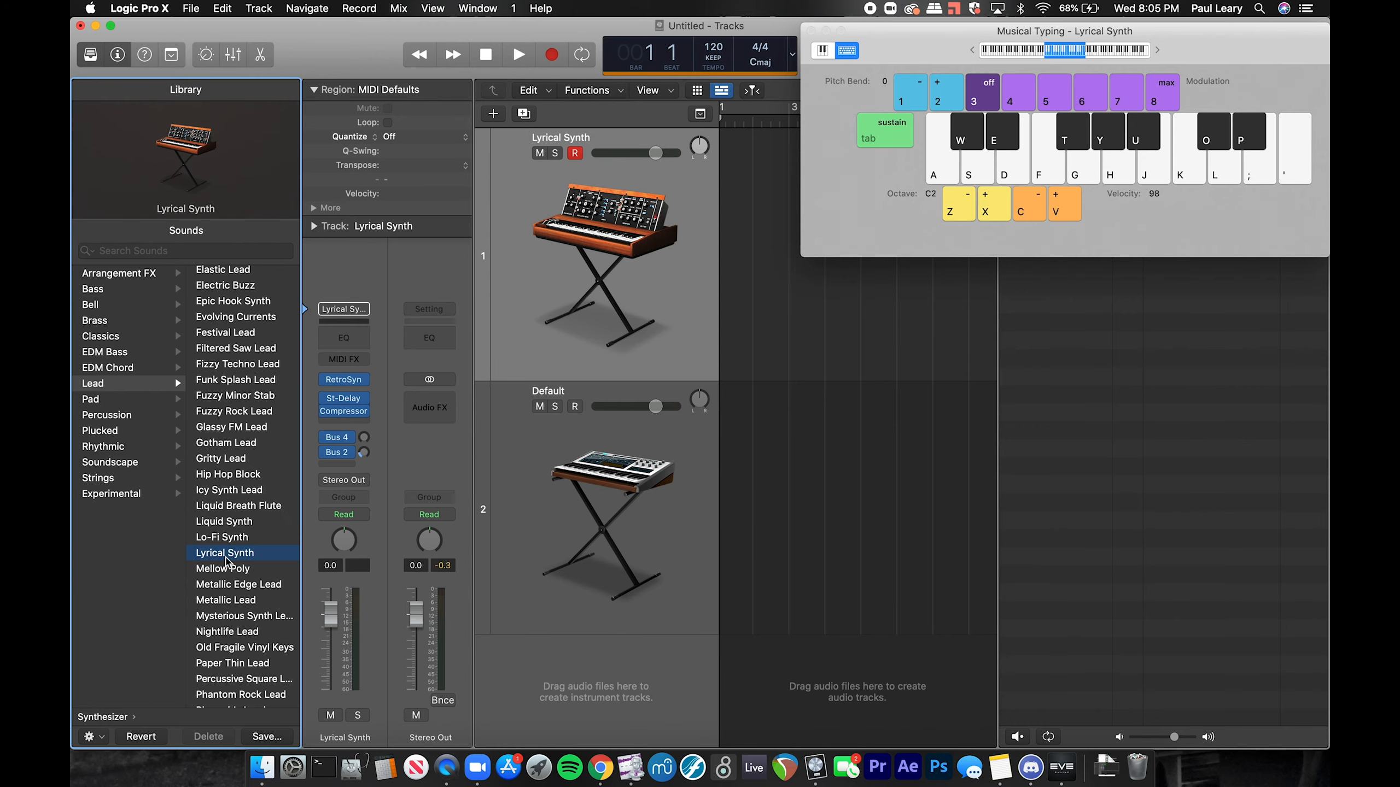
key(f)
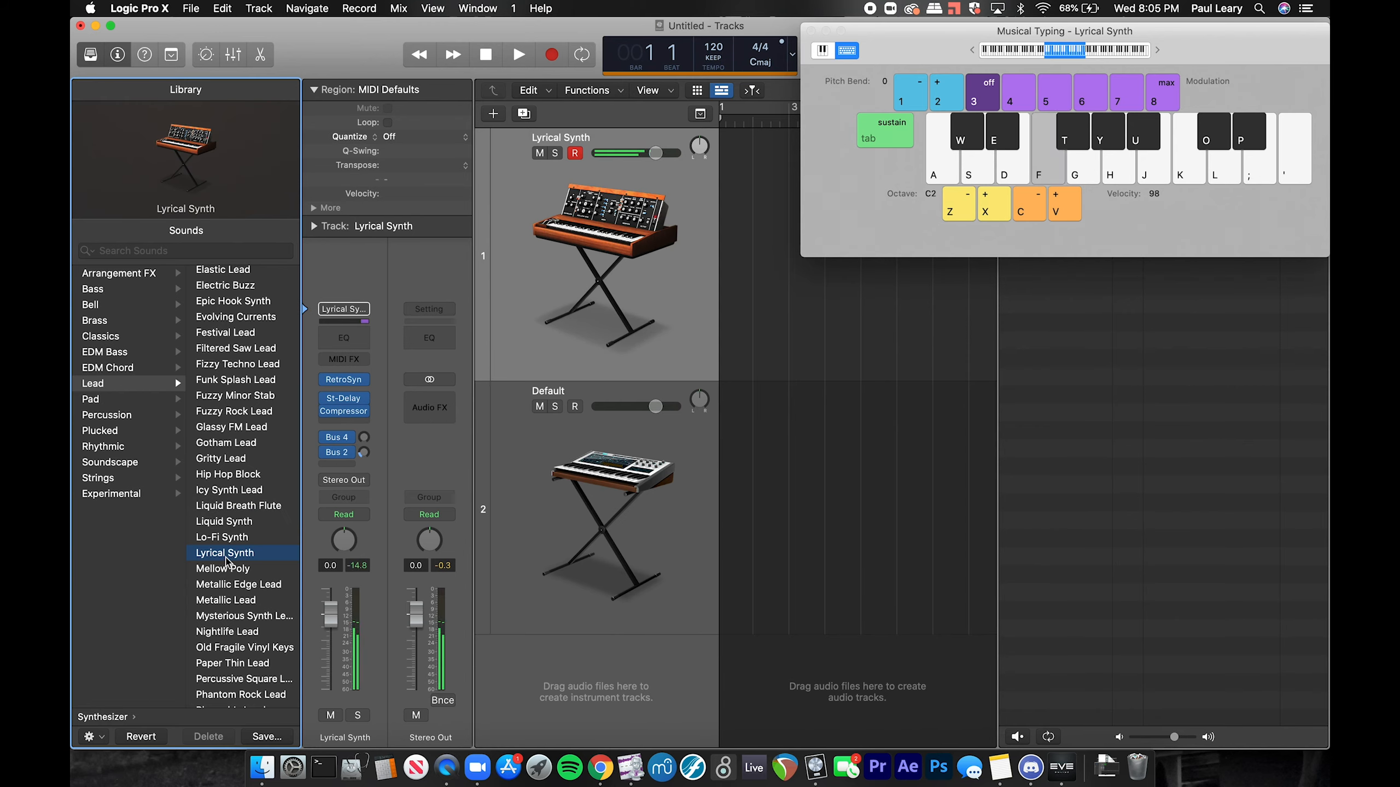
key(h)
key(l)
Load the Metallic Lead patch on the first track and audition it by playing a run of low and high notes.
click(223, 601)
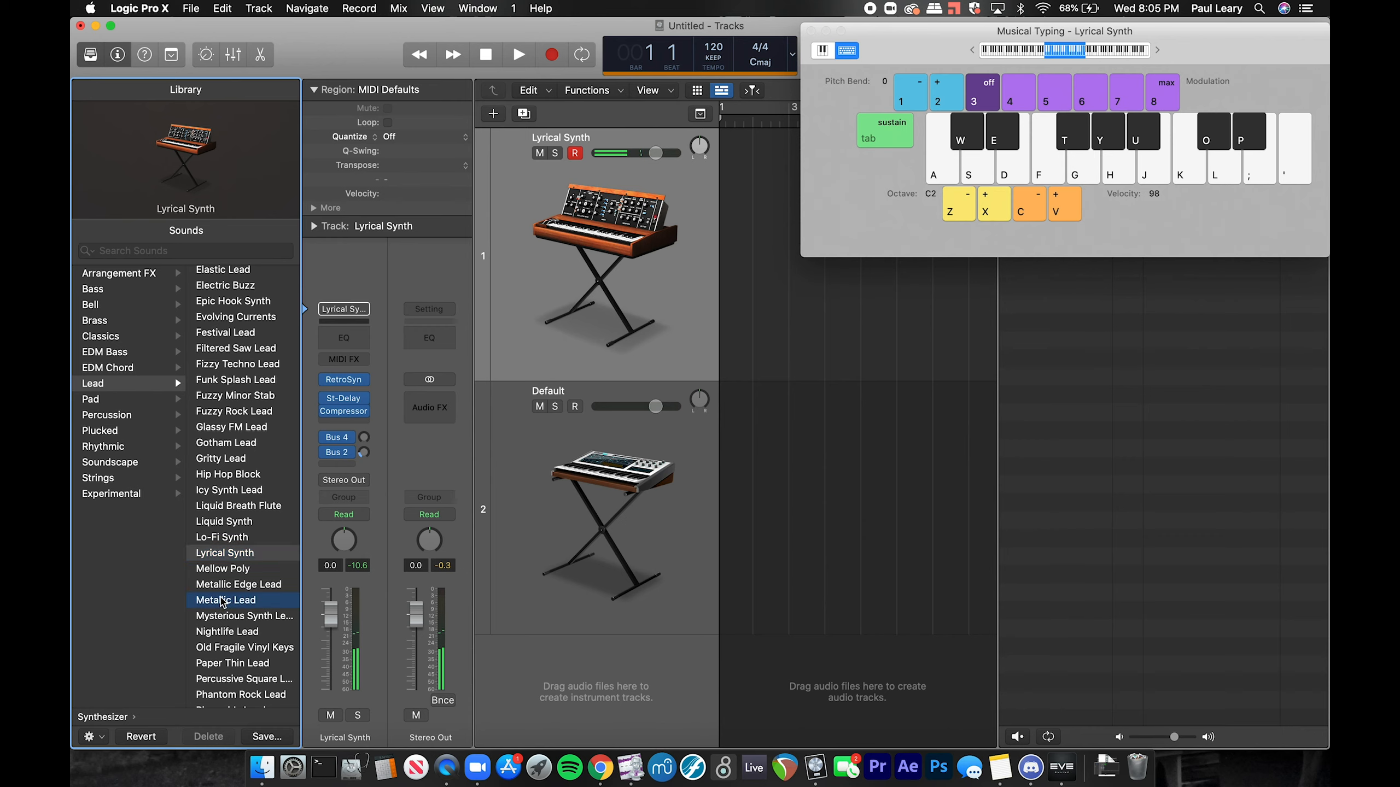
key(f)
key(j)
key(k)
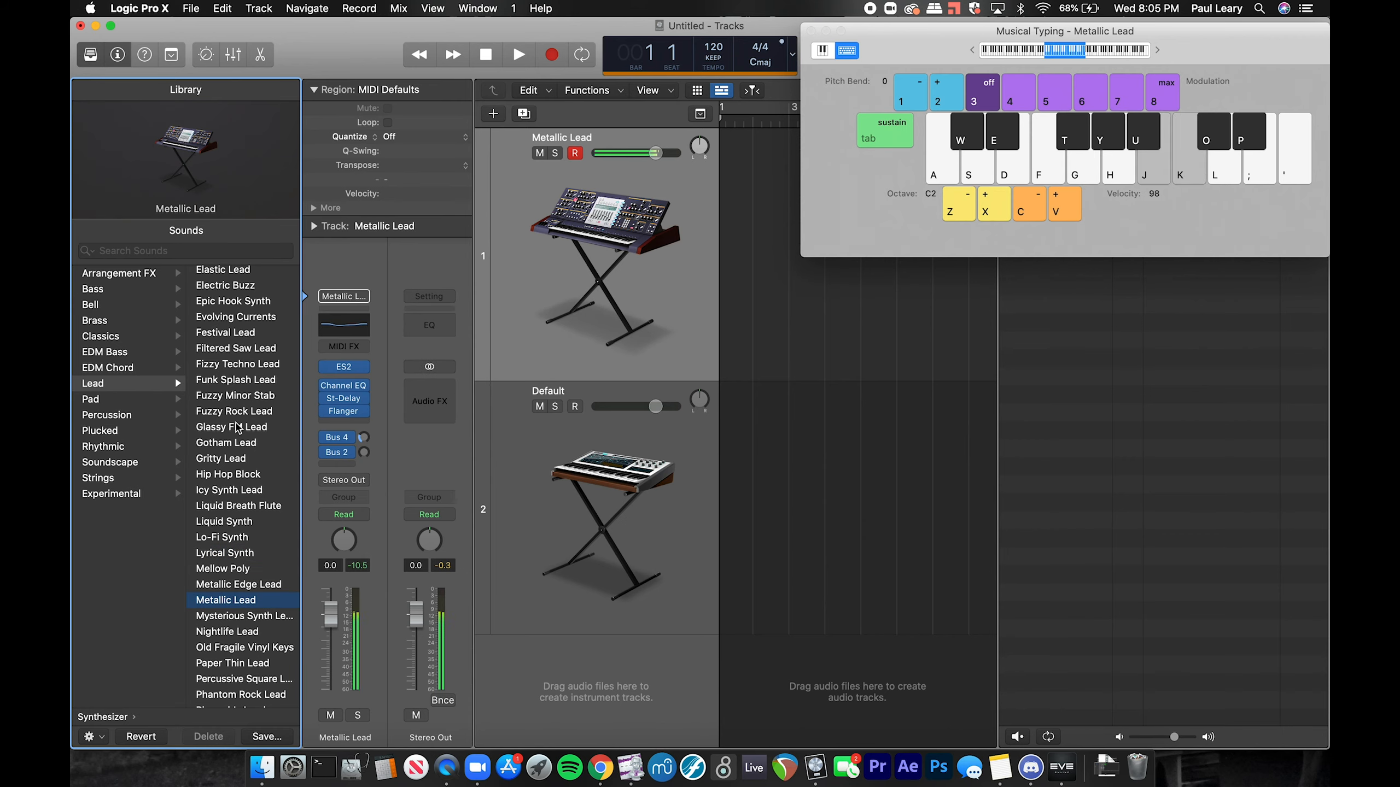
key(l)
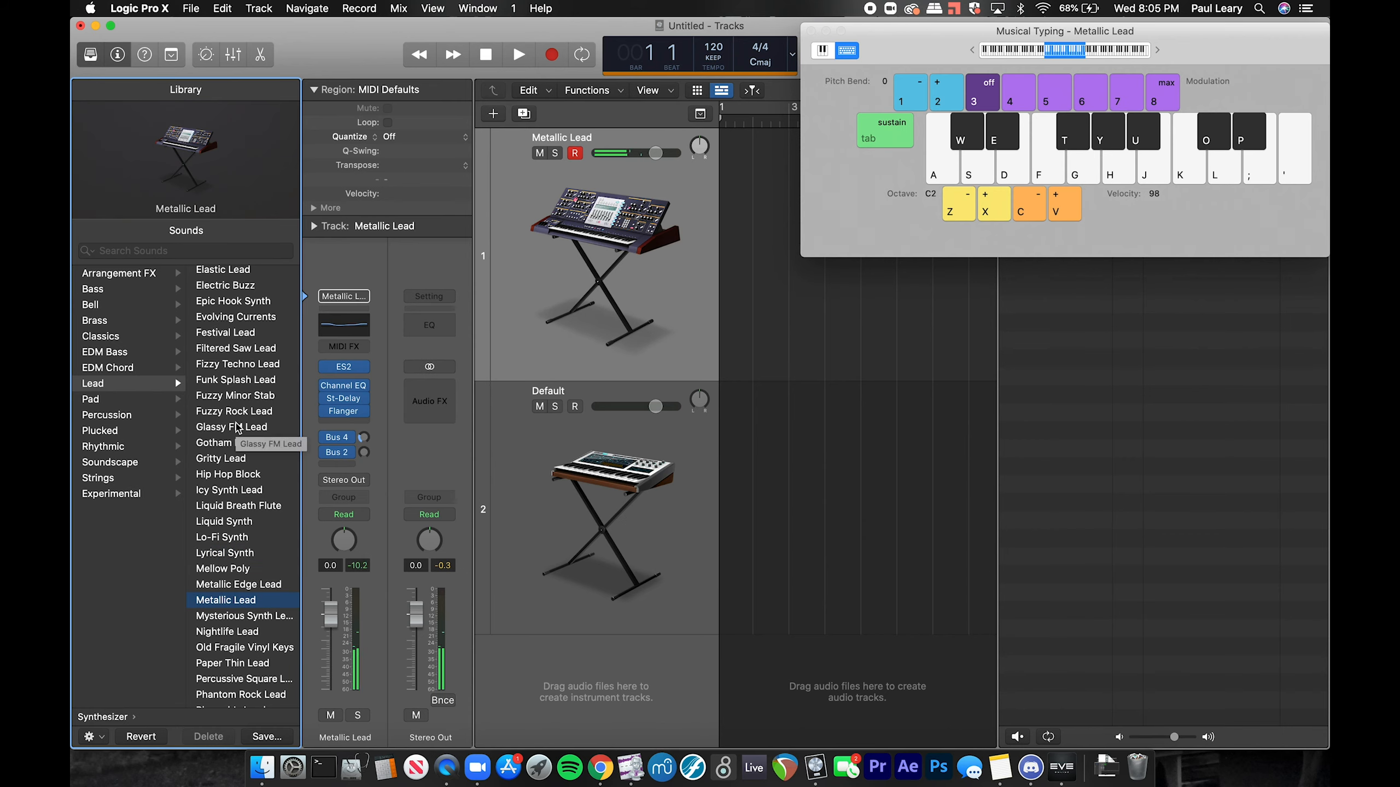
key(a)
key(f)
key(a)
key(f)
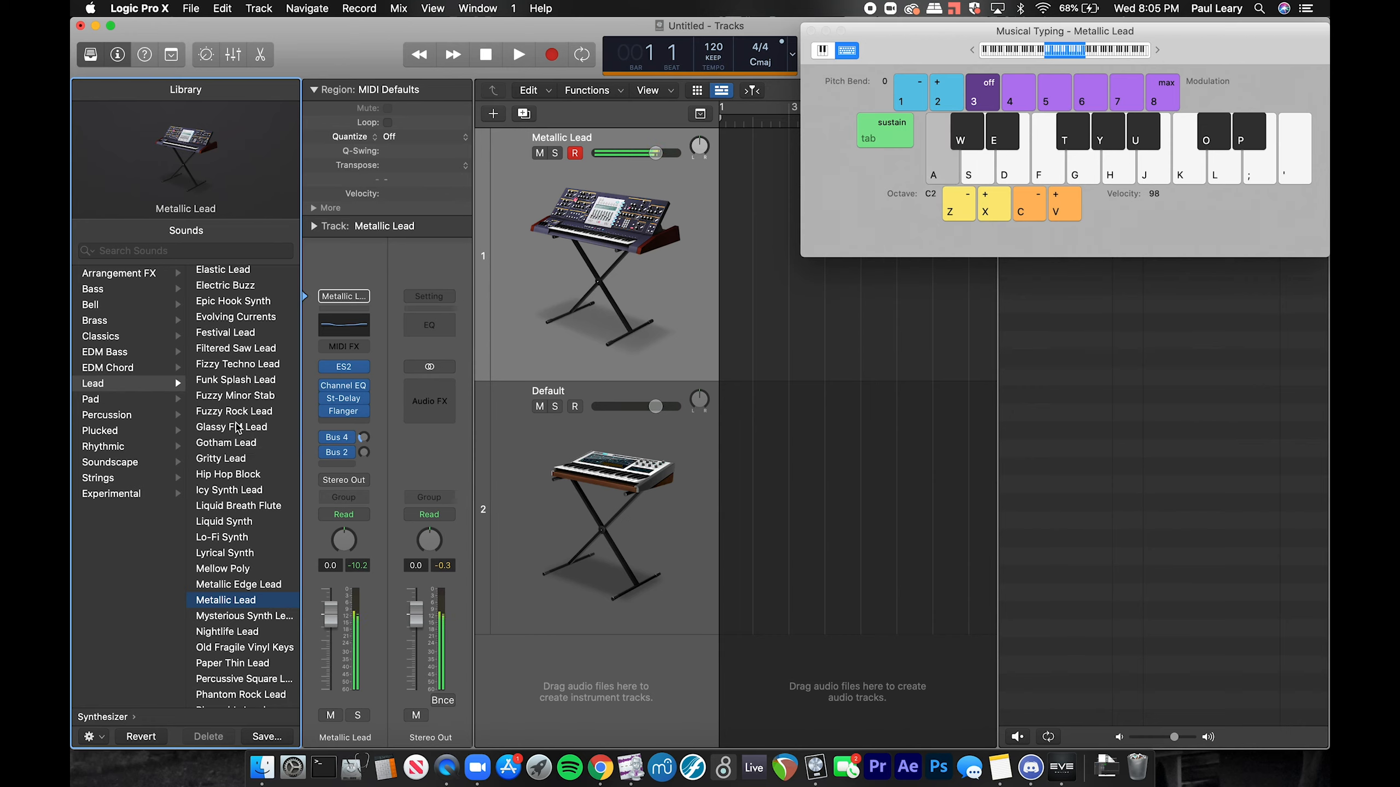
key(h)
key(k)
key(s)
key(k)
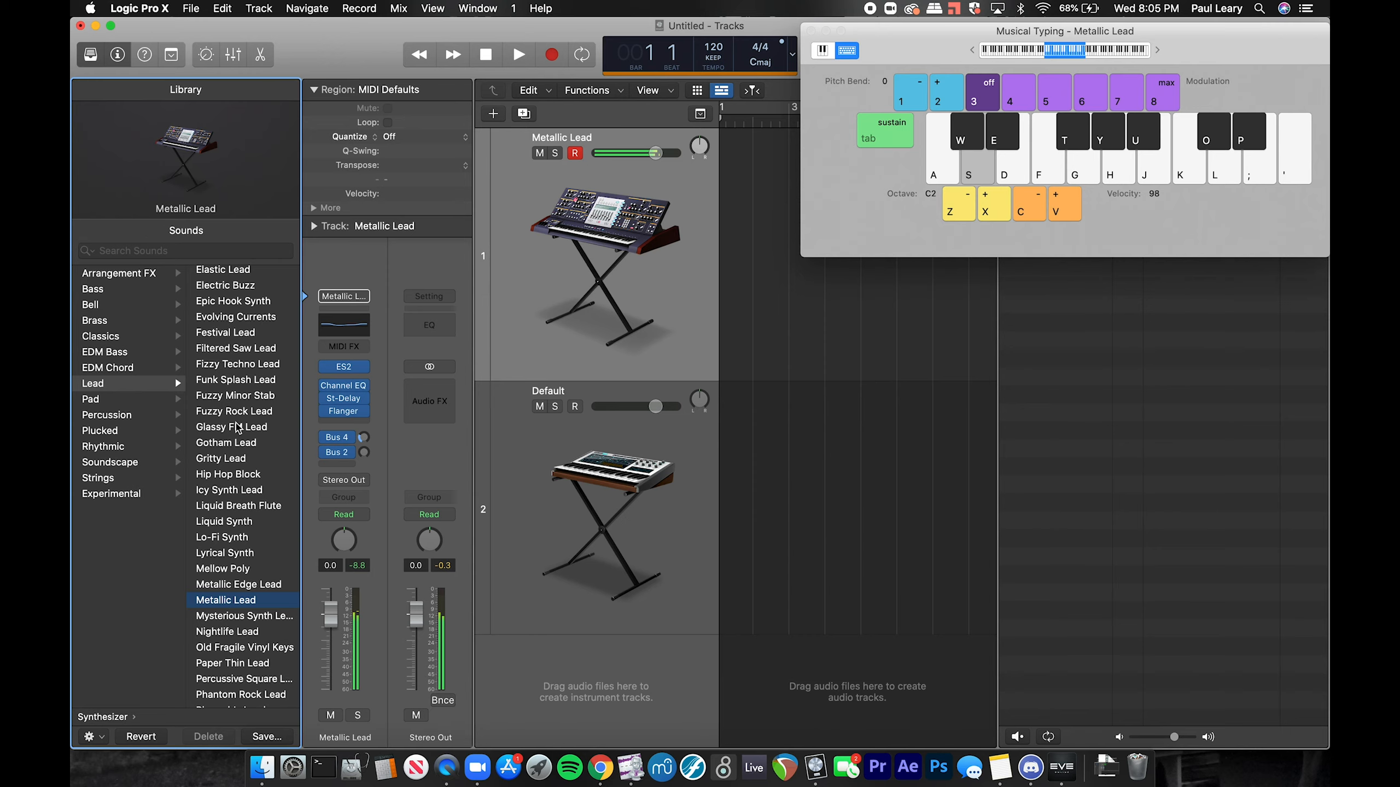
key(j)
key(h)
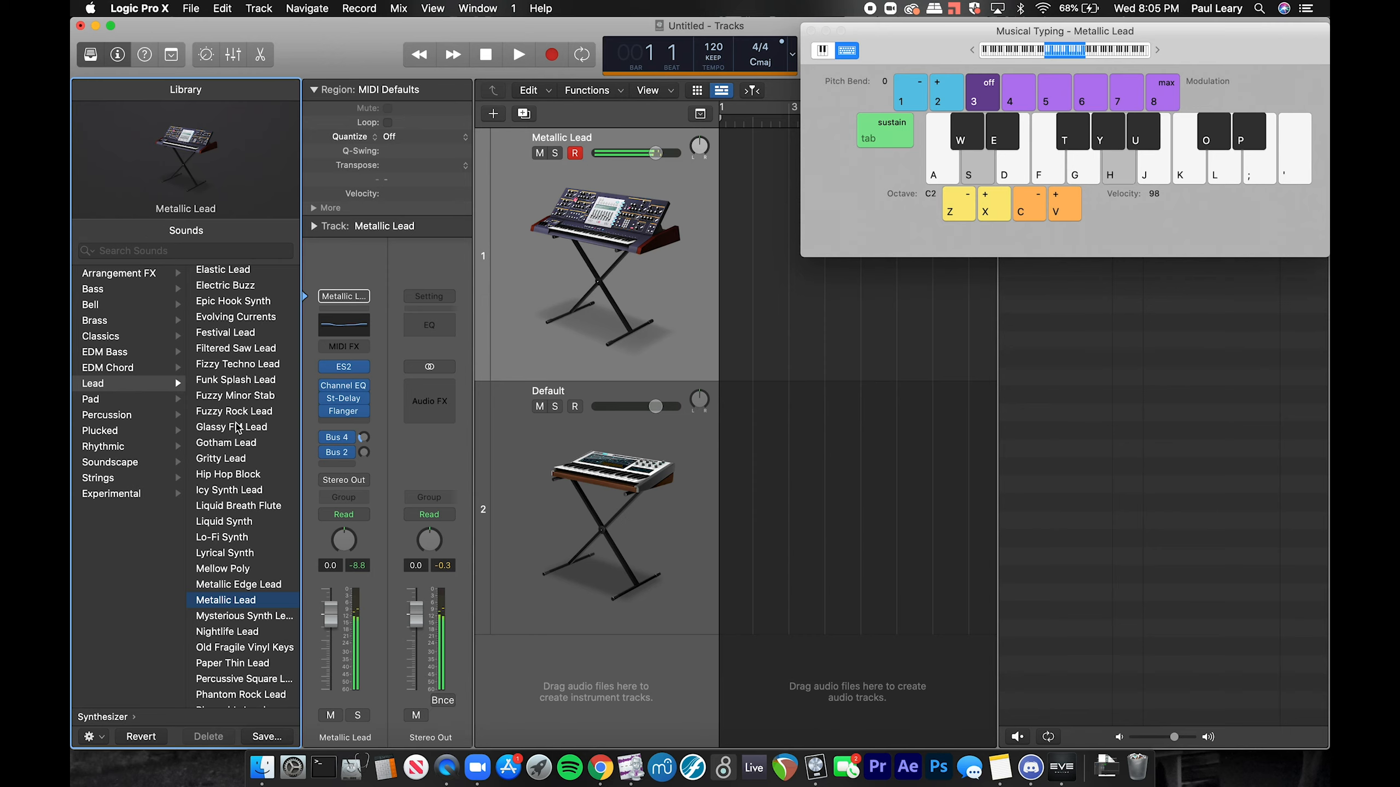
key(f)
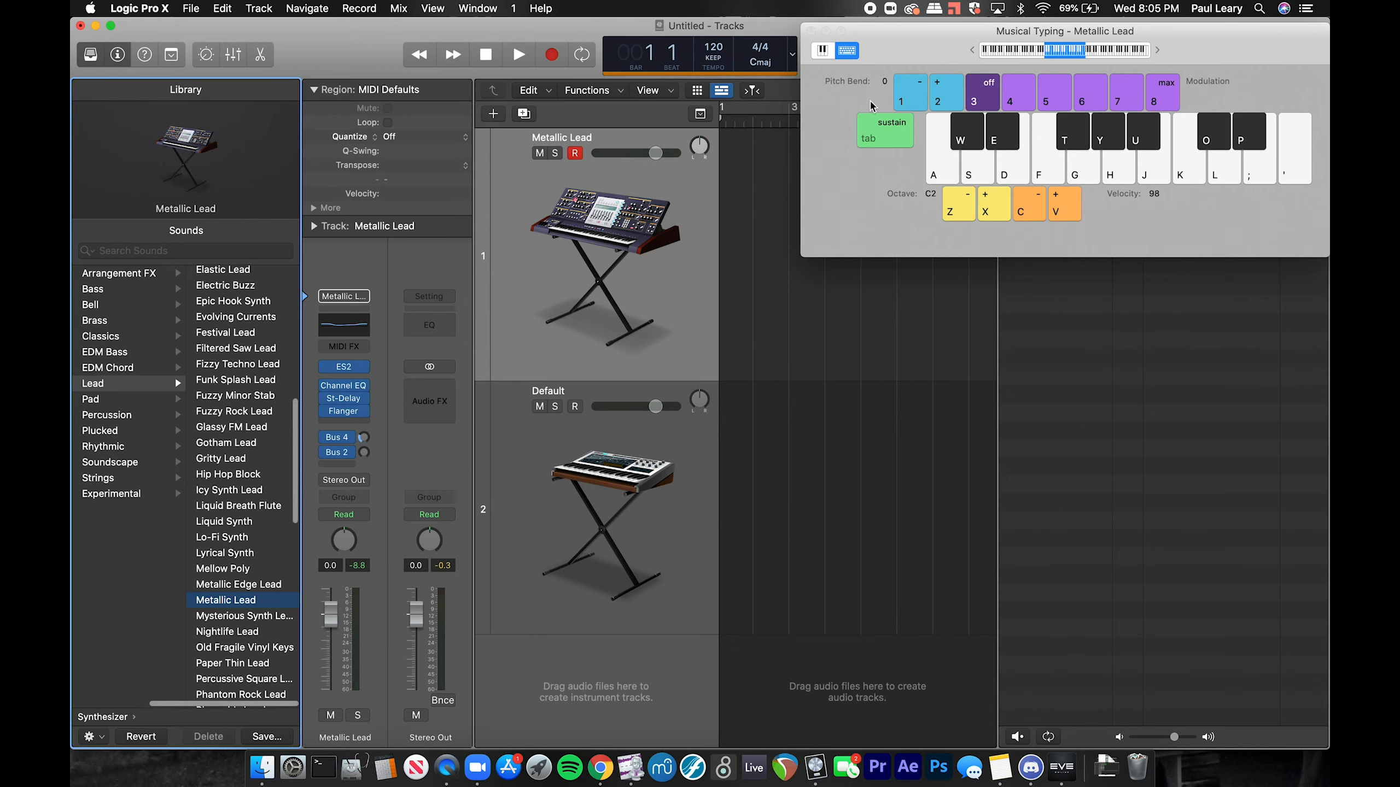
Close the Musical Typing window and collapse the project file browser to give the Tracks area the full width.
click(811, 31)
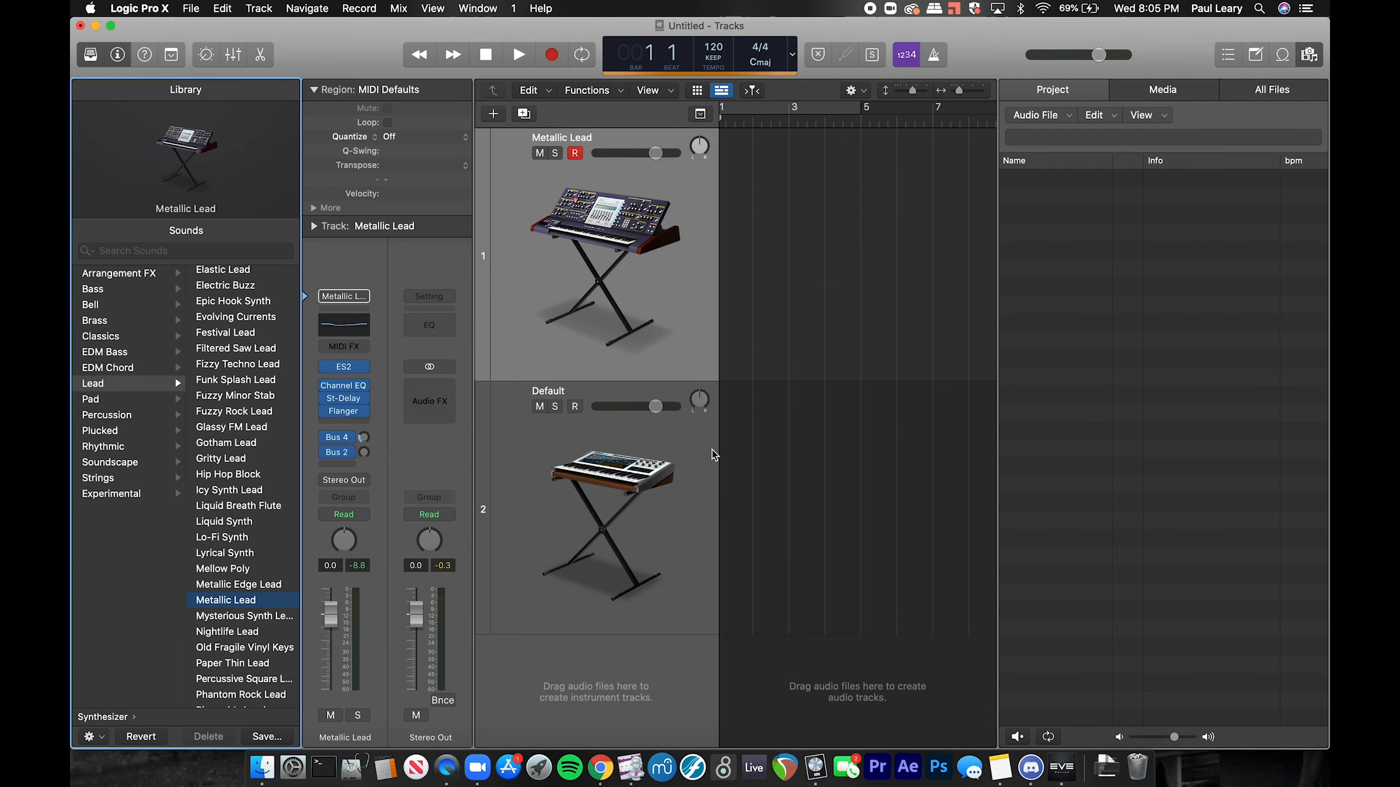
drag(995, 225, 1297, 240)
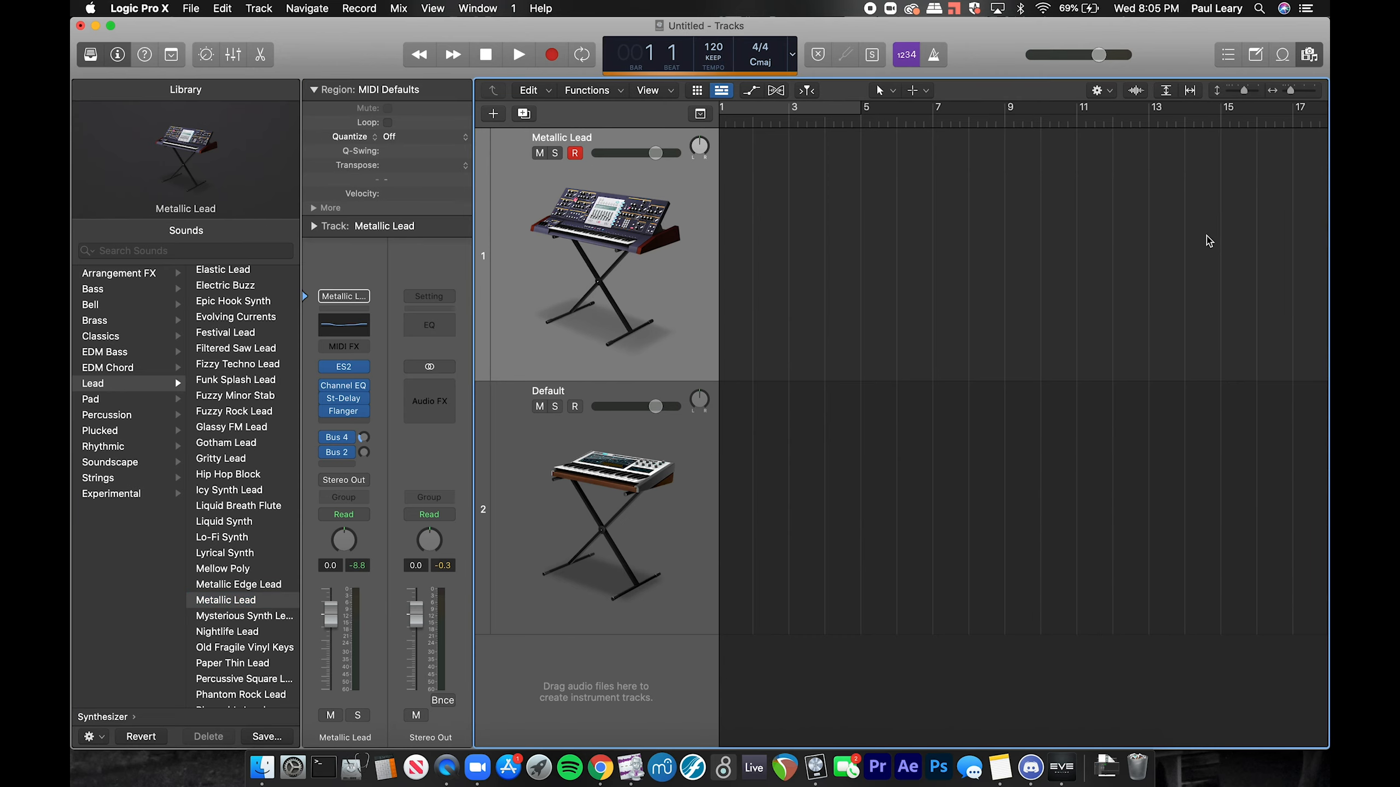